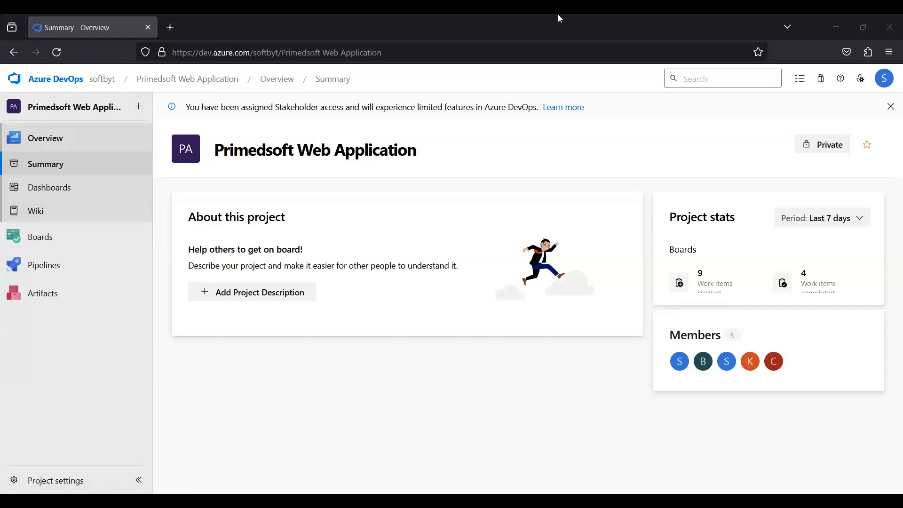
Browse the project's Overview, Summary, Dashboards and Wiki sections.
left_click(45, 141)
left_click(30, 167)
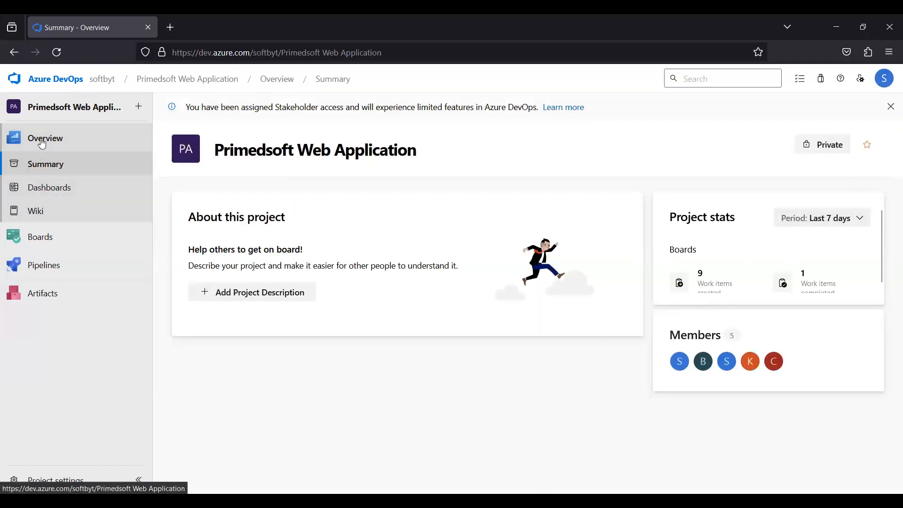
left_click(46, 187)
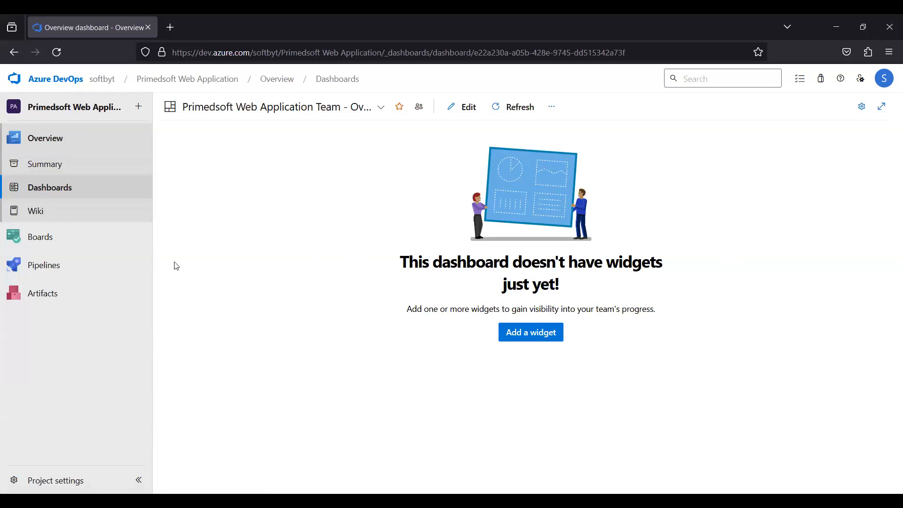
left_click(38, 214)
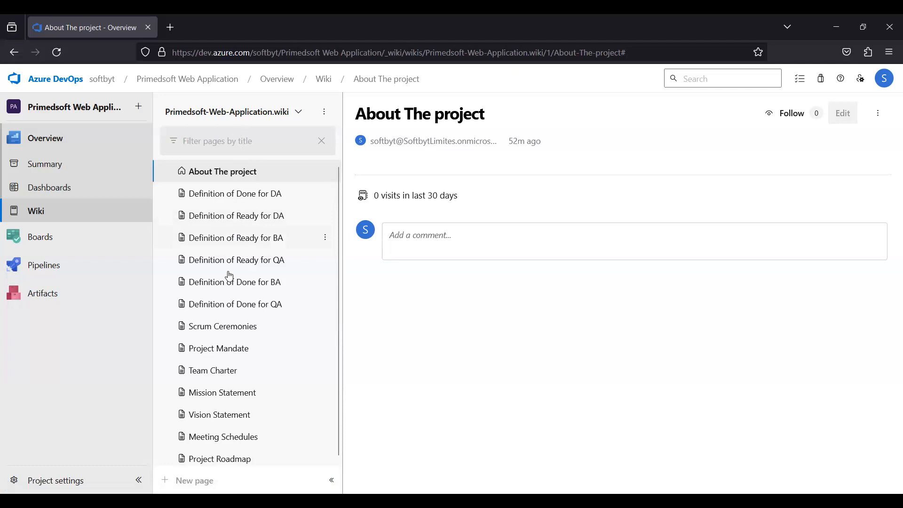
Open the comment box on the About The project, Definition of Ready for DA, Scrum Ceremonies and Project Mandate wiki pages.
mouse_move(319, 462)
left_click(404, 237)
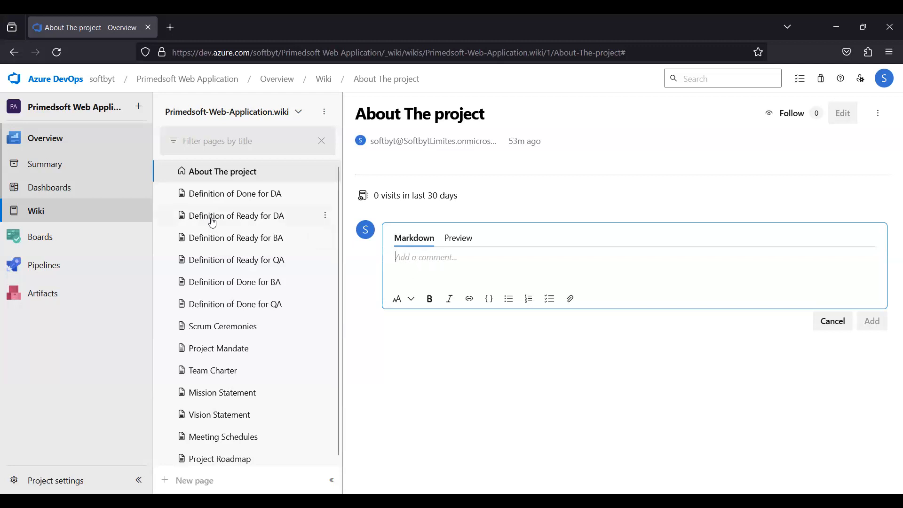
left_click(249, 220)
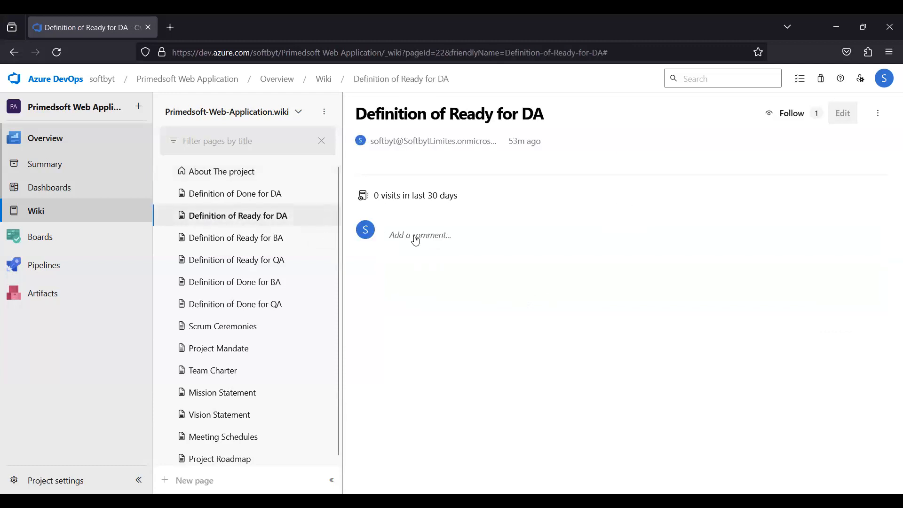
left_click(416, 237)
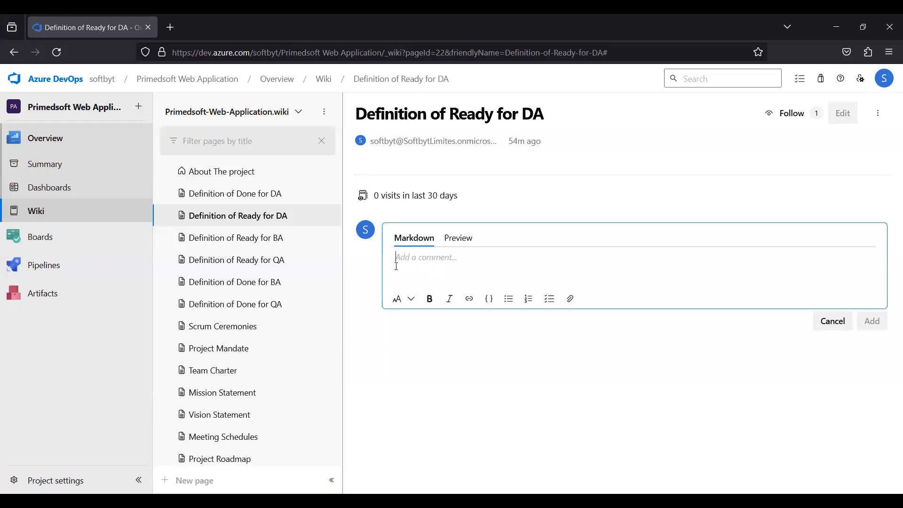
left_click(217, 327)
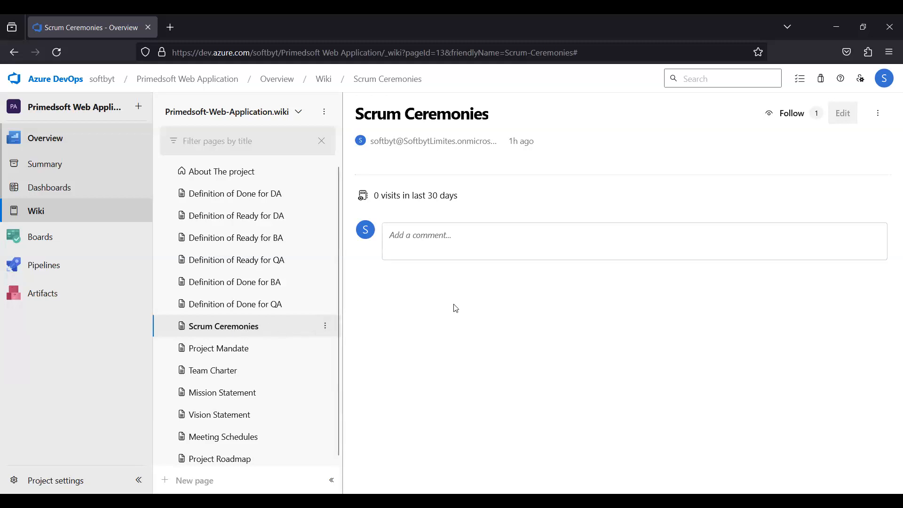
left_click(410, 240)
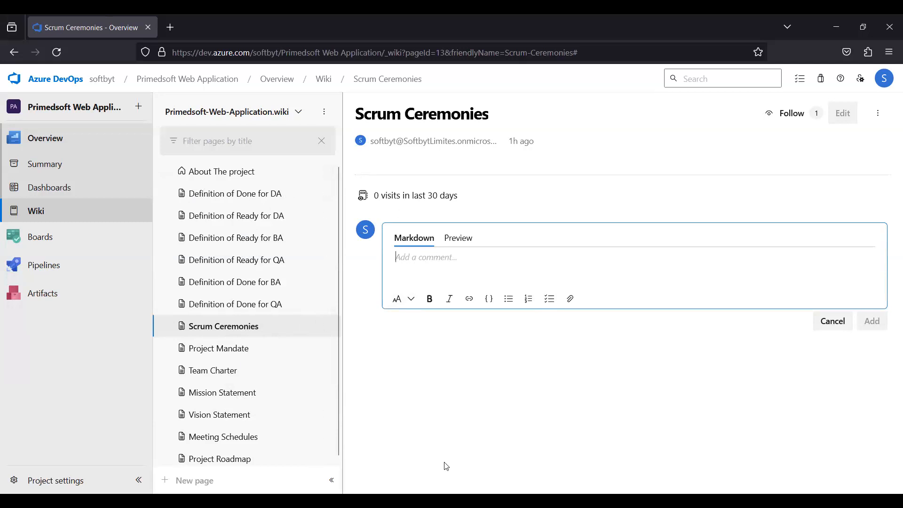
left_click(229, 355)
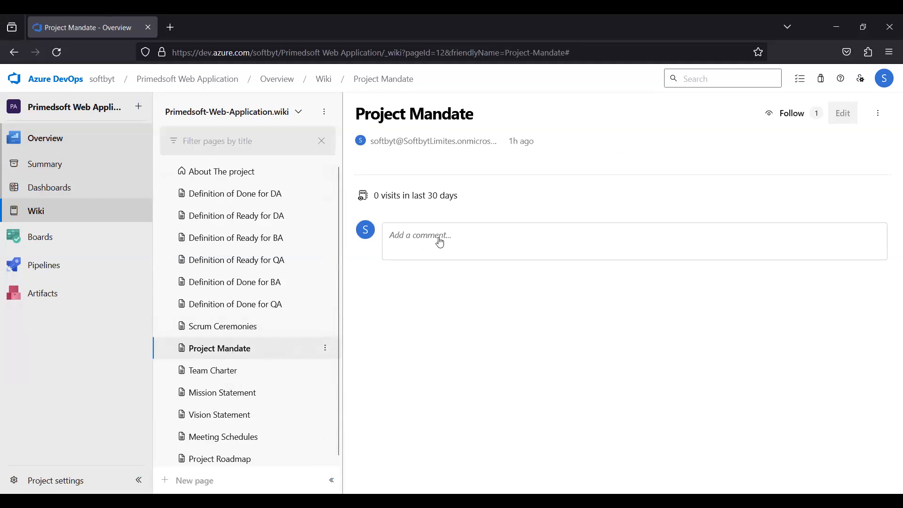
left_click(412, 239)
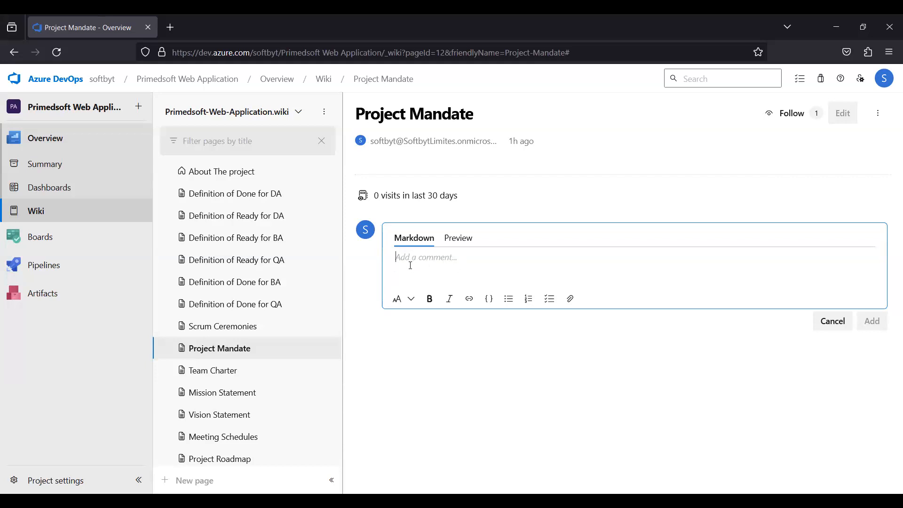
Open the comment box on the Team Charter, Mission Statement, Vision Statement, Meeting Schedules and Project Roadmap wiki pages.
left_click(210, 375)
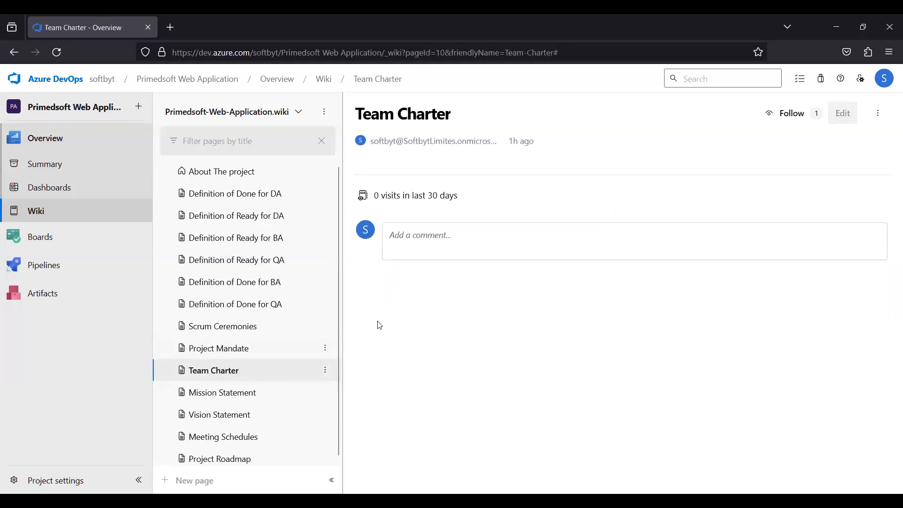
left_click(405, 240)
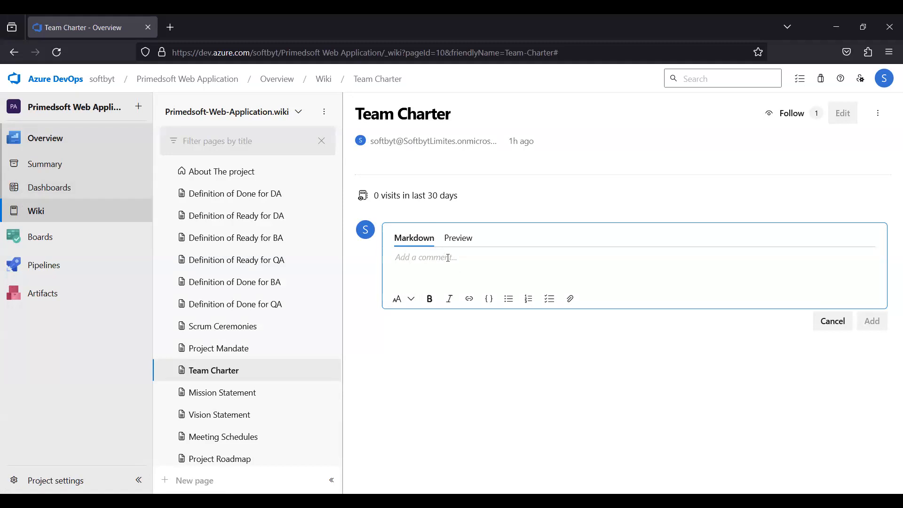
left_click(244, 394)
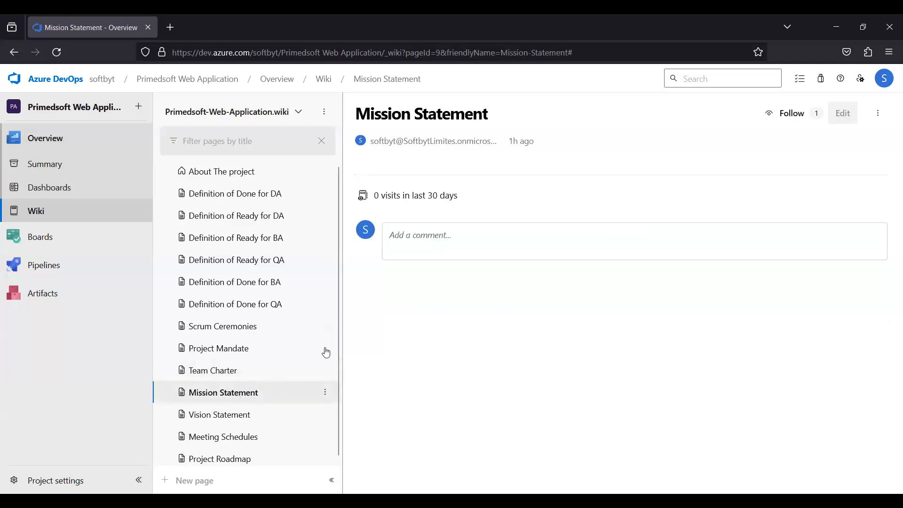
left_click(405, 236)
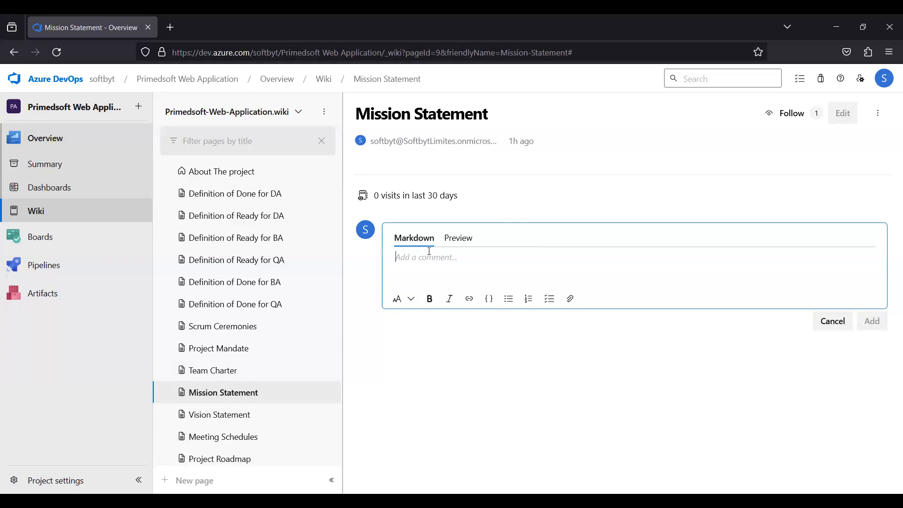
left_click(216, 418)
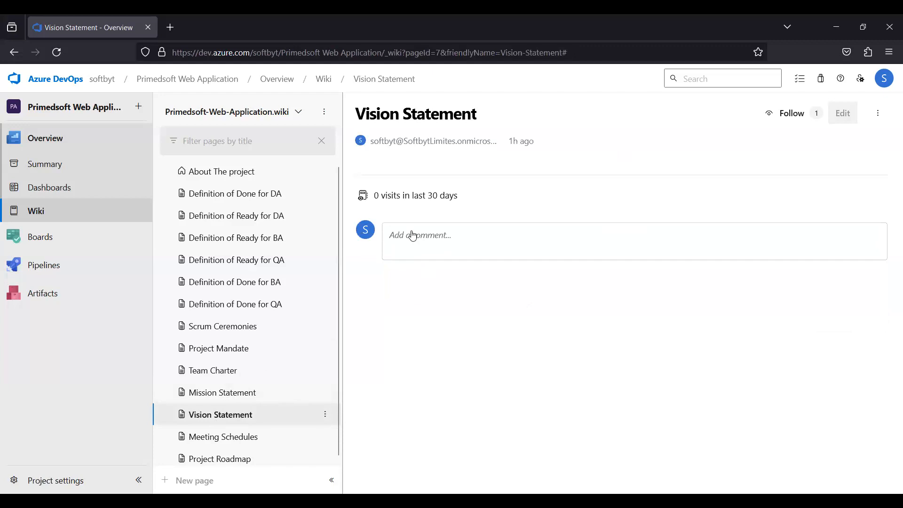
left_click(414, 237)
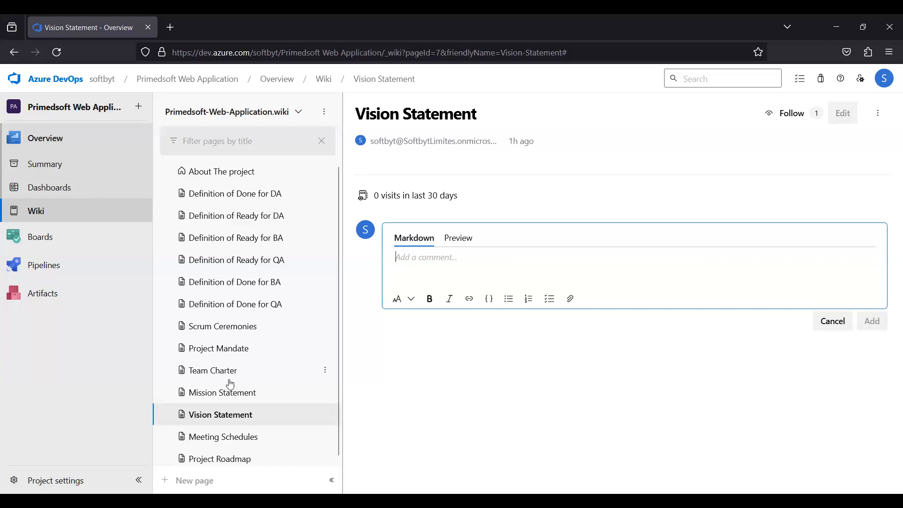
scroll(282, 404, "down", 1)
left_click(229, 438)
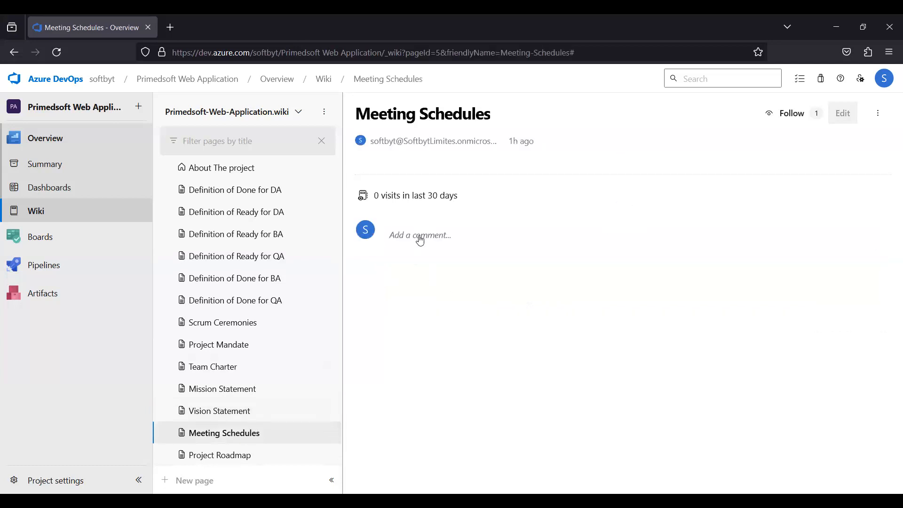
left_click(420, 240)
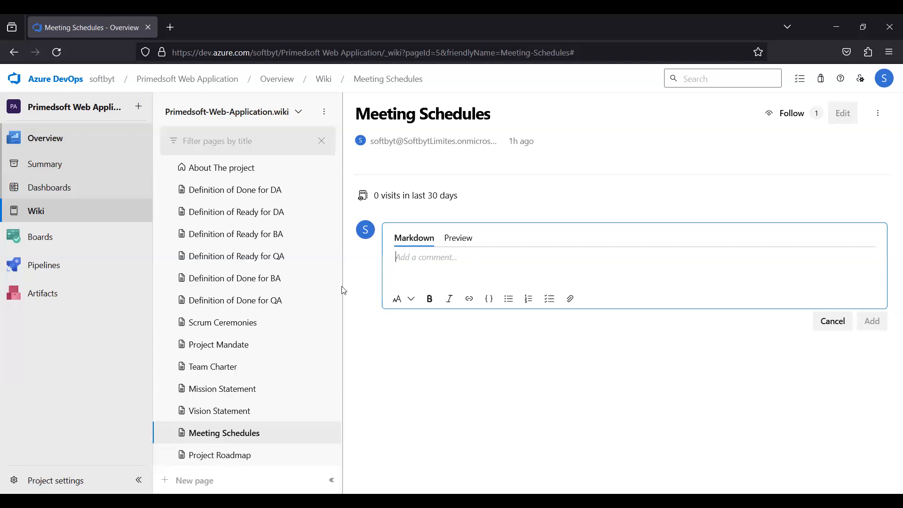
left_click(214, 460)
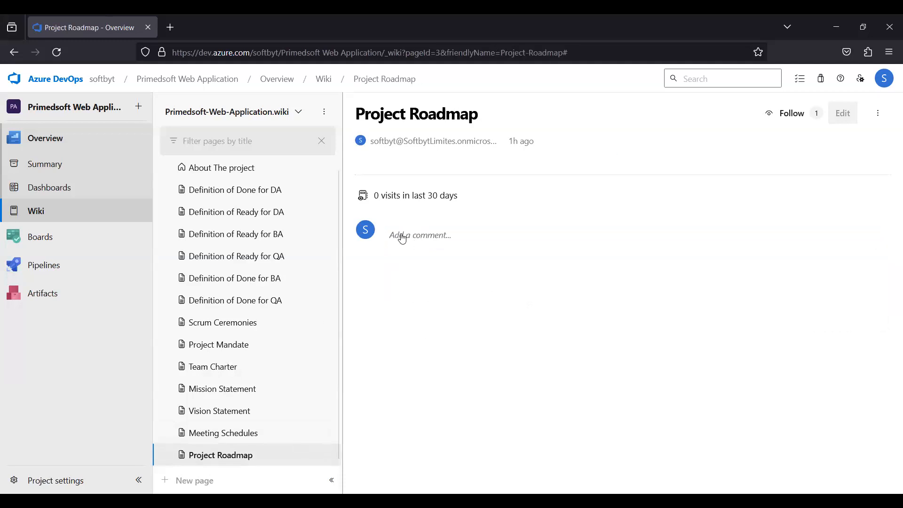
left_click(402, 238)
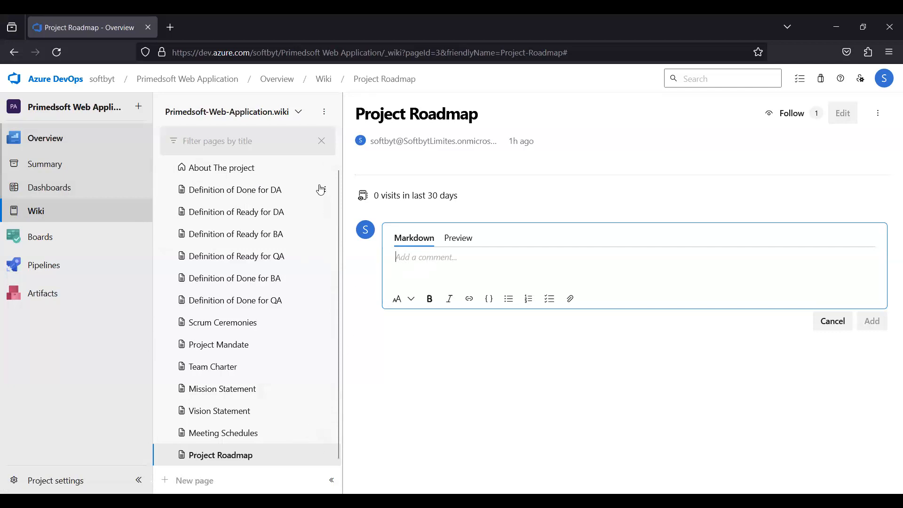
Open the Boards work items list and navigate back in the browser.
left_click(170, 341)
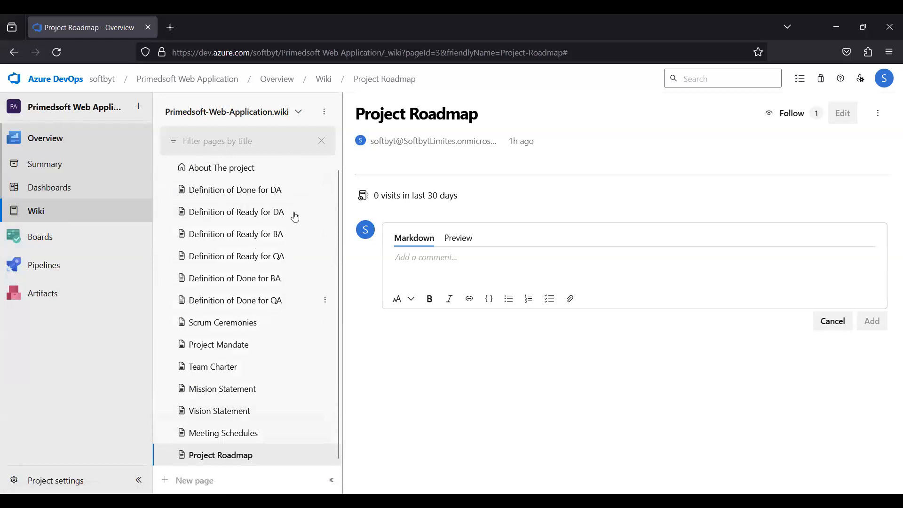
left_click(44, 237)
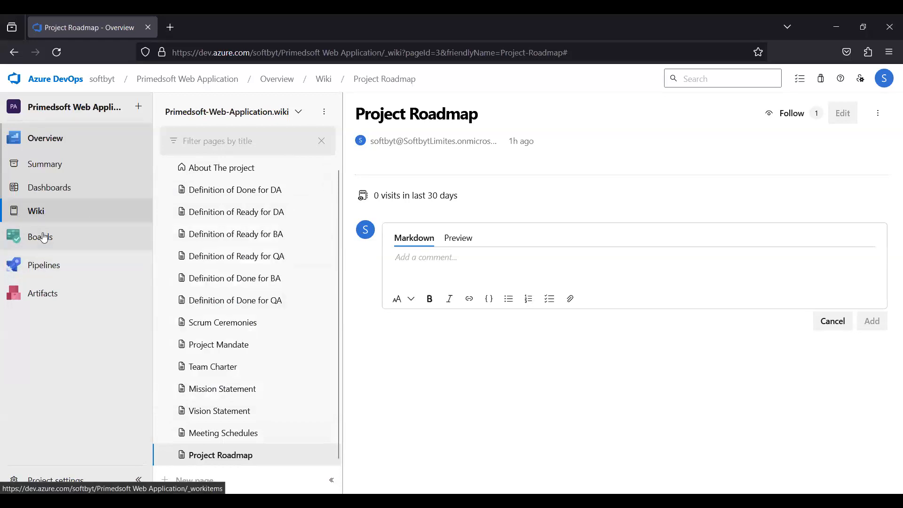
left_click(12, 53)
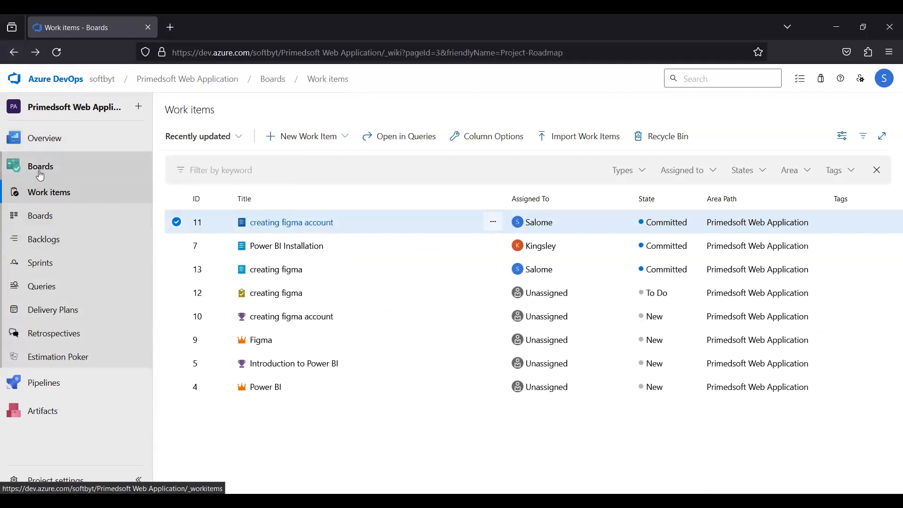
left_click(14, 53)
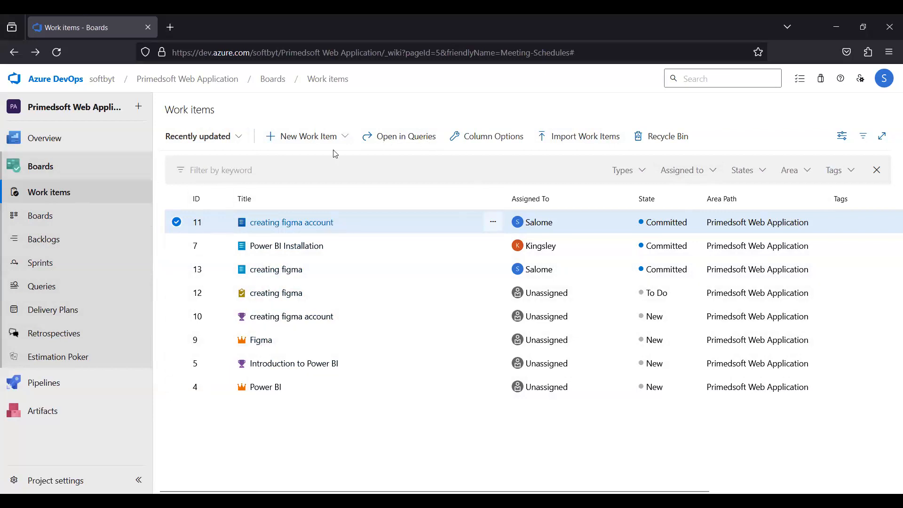
Open the team's Backlogs page and try starting a new work item twice, dismissing the title box each time.
left_click(57, 244)
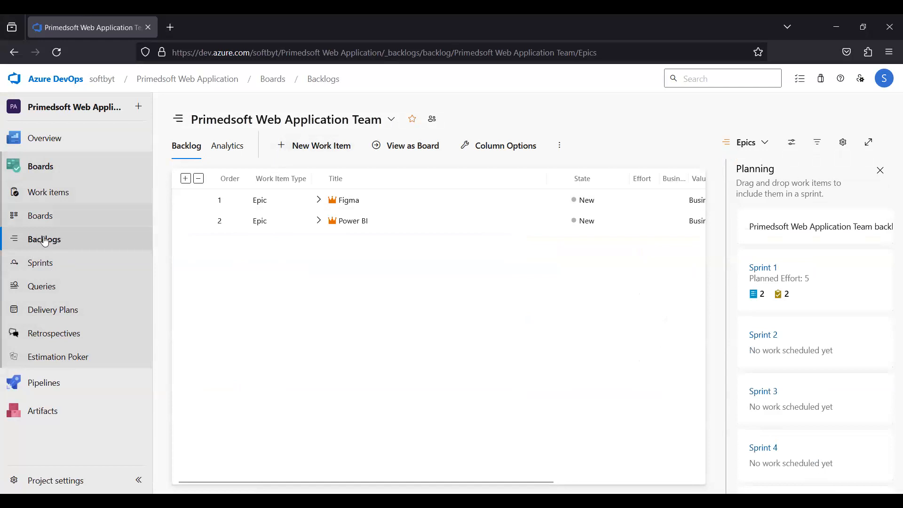
left_click(283, 149)
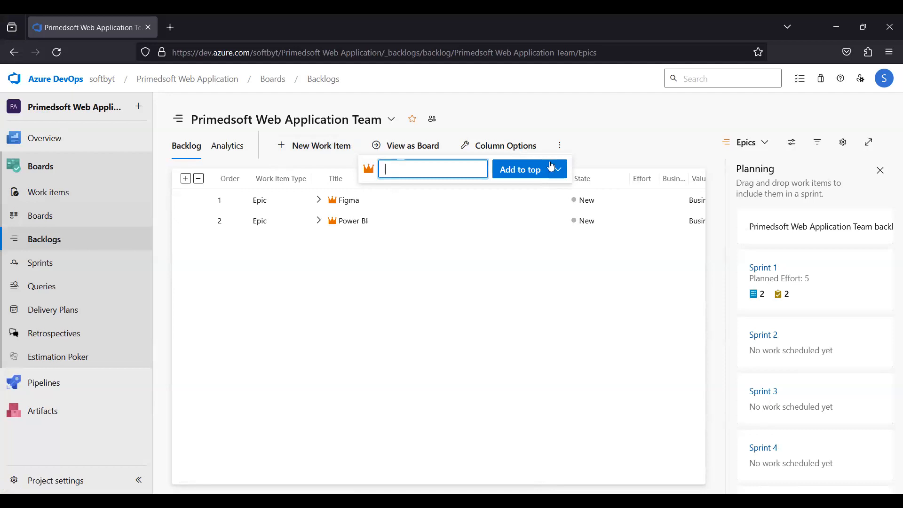
left_click(595, 132)
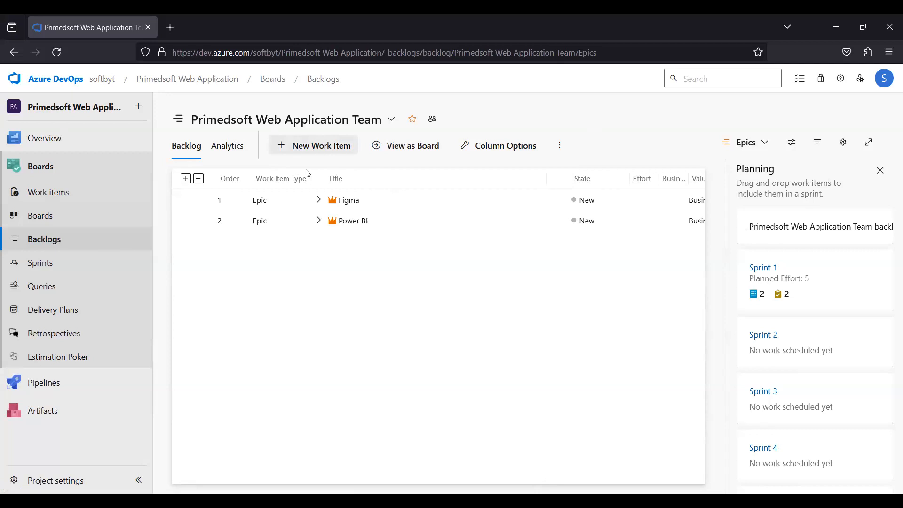
left_click(285, 150)
left_click(585, 124)
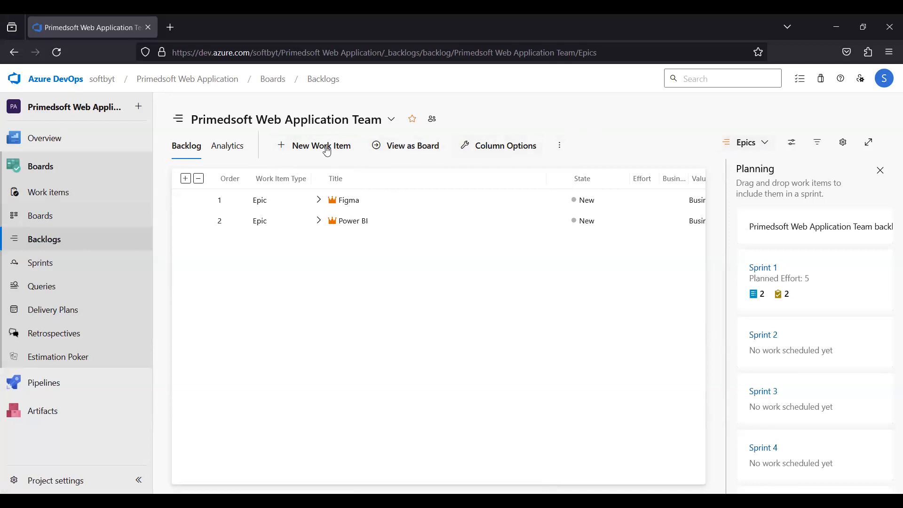
Review the backlog level options and keep the backlog showing Epics.
left_click(760, 147)
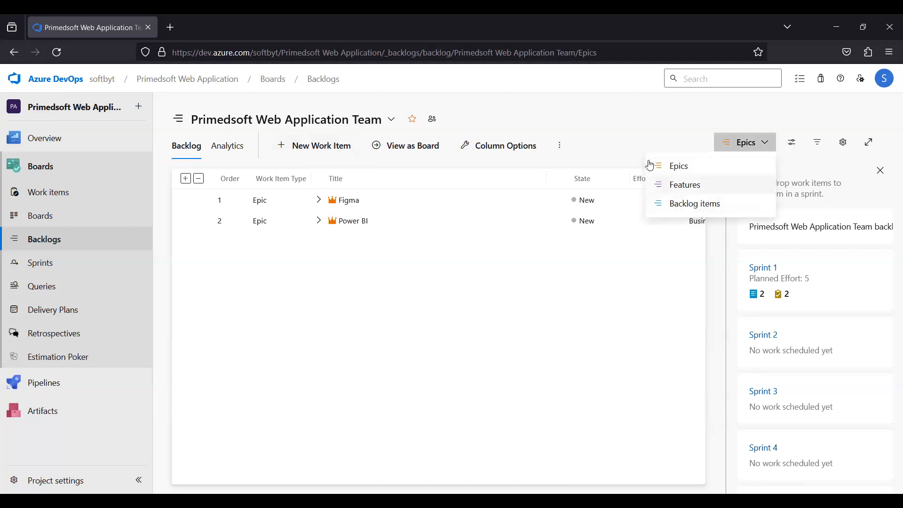
left_click(678, 170)
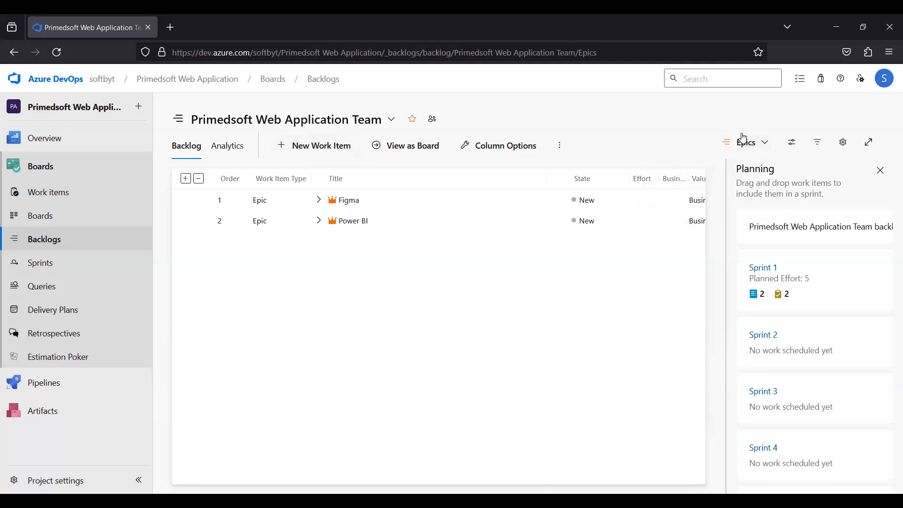
left_click(765, 148)
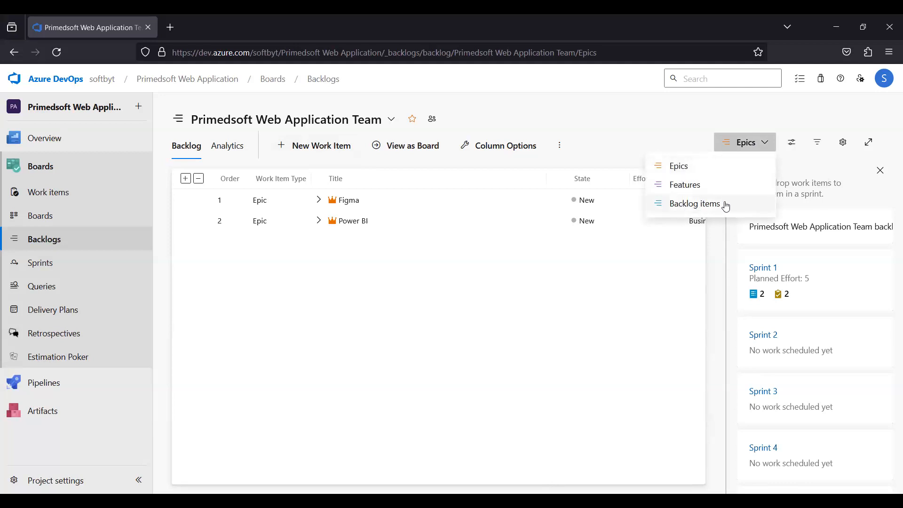
left_click(671, 144)
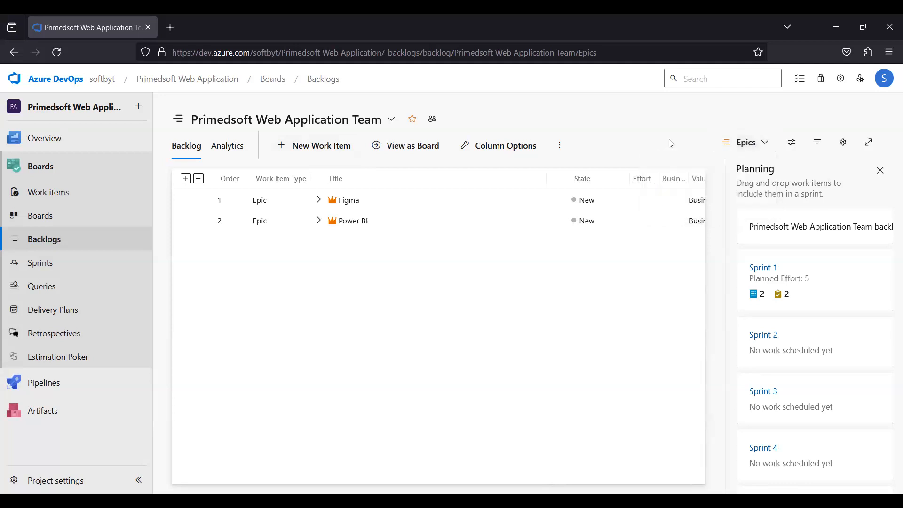
left_click(765, 147)
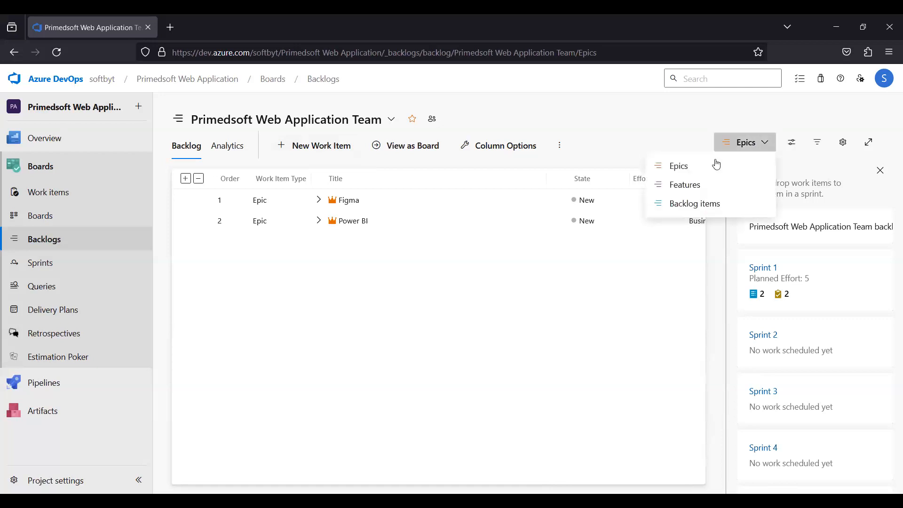
left_click(677, 171)
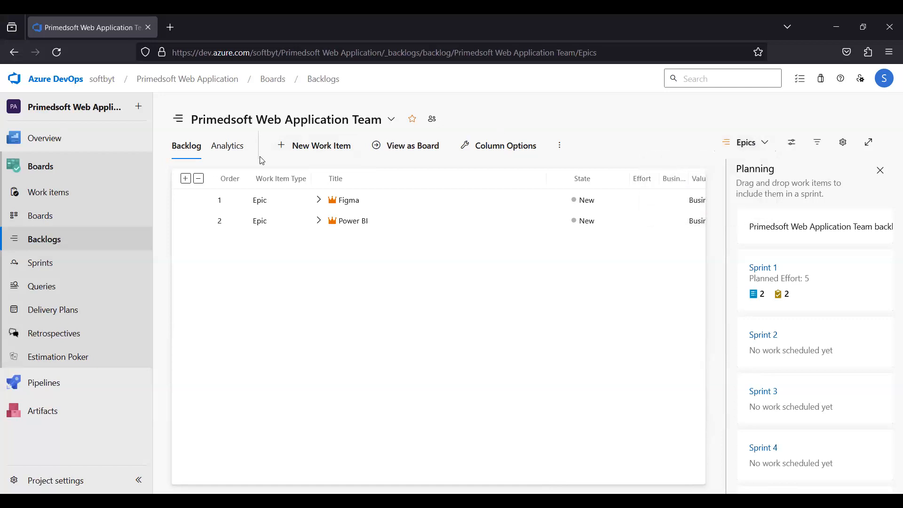
Try adding a new backlog epic titled "creating a sign up page", dismissing the title box before it is added.
left_click(285, 150)
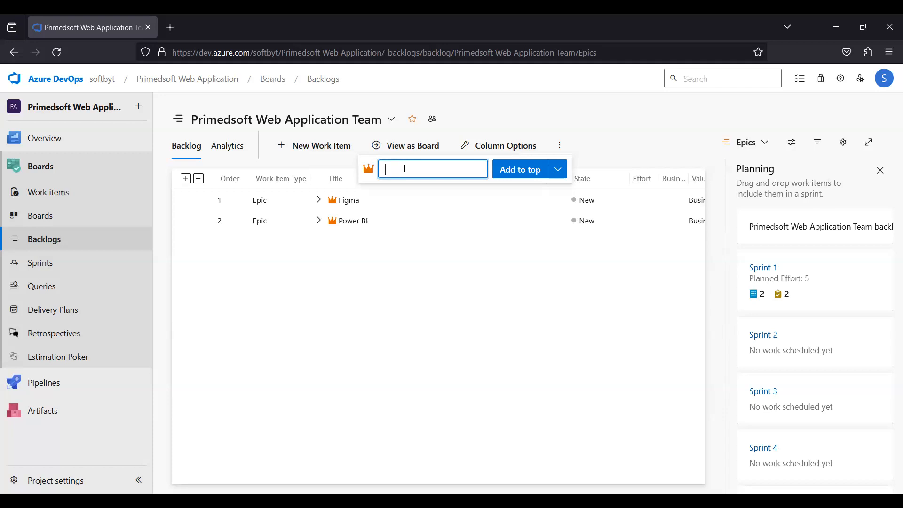
type("sig")
key("BackSpace")
key("BackSpace")
key("BackSpace")
type("cret")
key("BackSpace")
type("aring")
left_click(404, 169)
key("BackSpace")
type("t")
key("End")
type("sign up page")
left_click(472, 202)
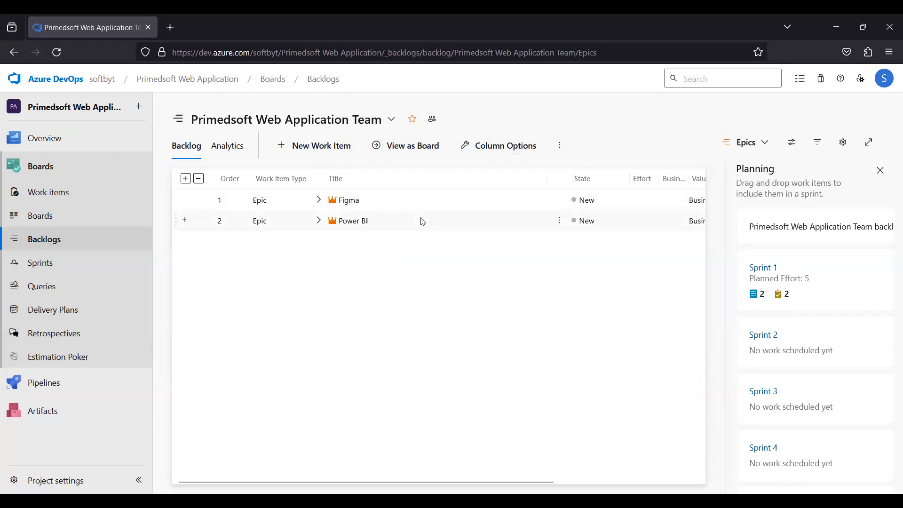
left_click(285, 154)
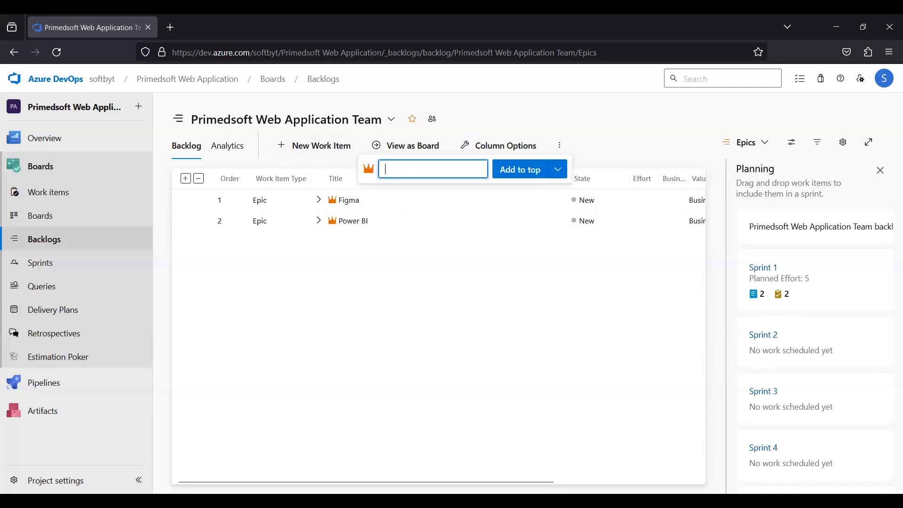
type("creat")
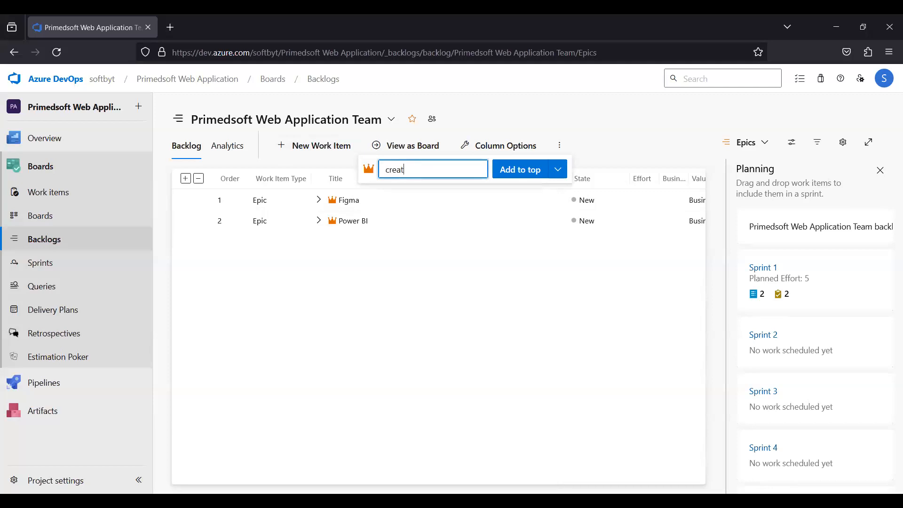
type("ing a so")
key("BackSpace")
type("ign up page")
left_click(558, 171)
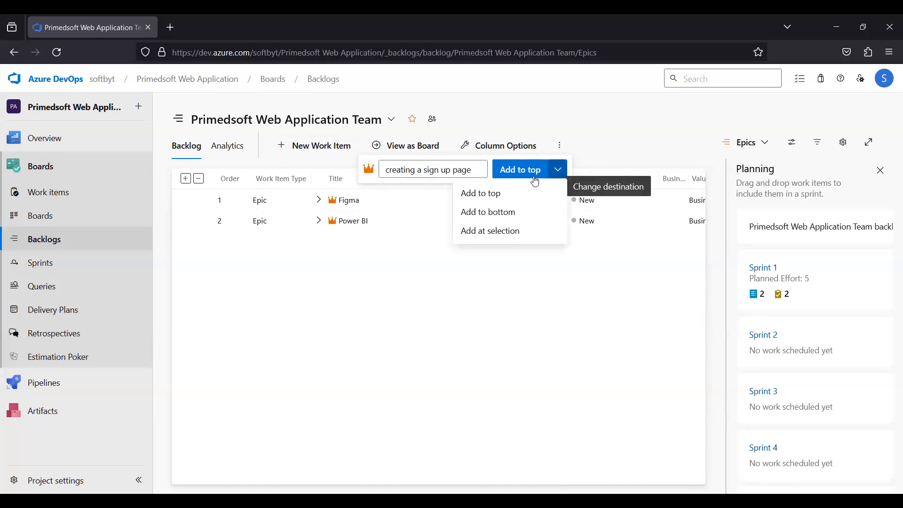
left_click(520, 193)
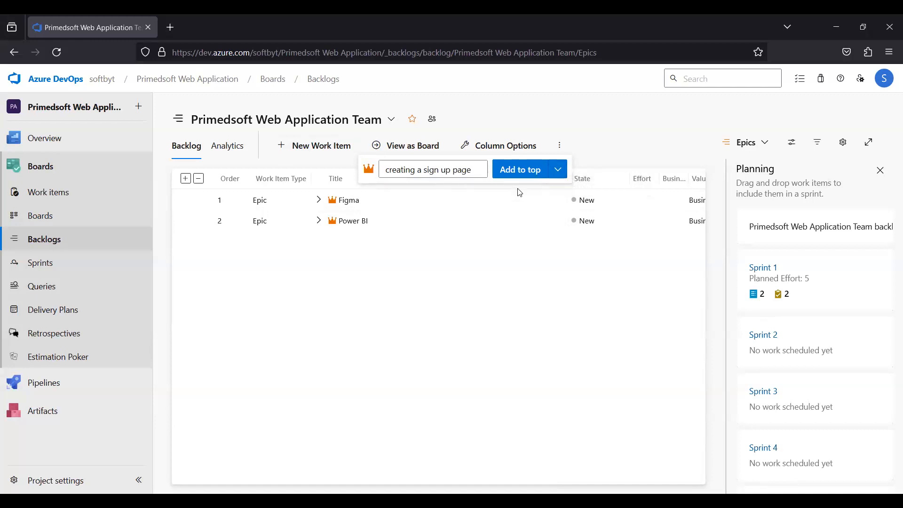
left_click(316, 190)
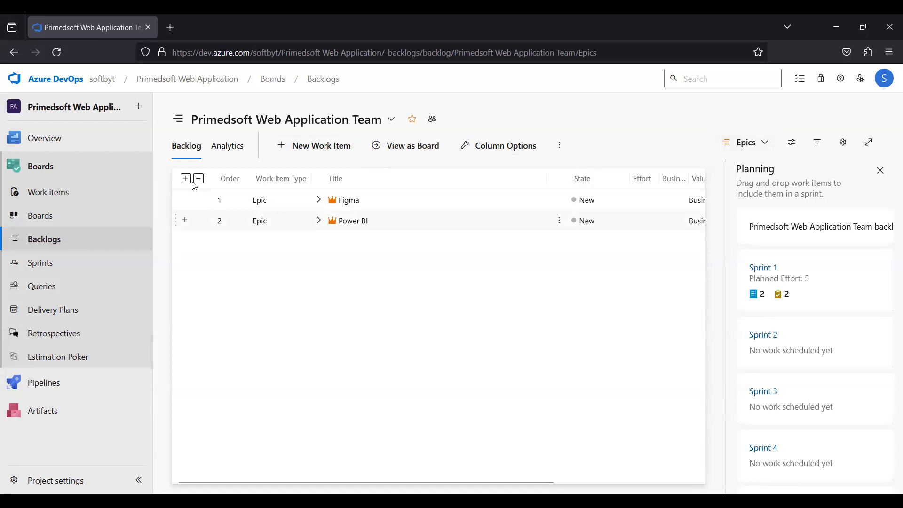
left_click(315, 145)
left_click(394, 204)
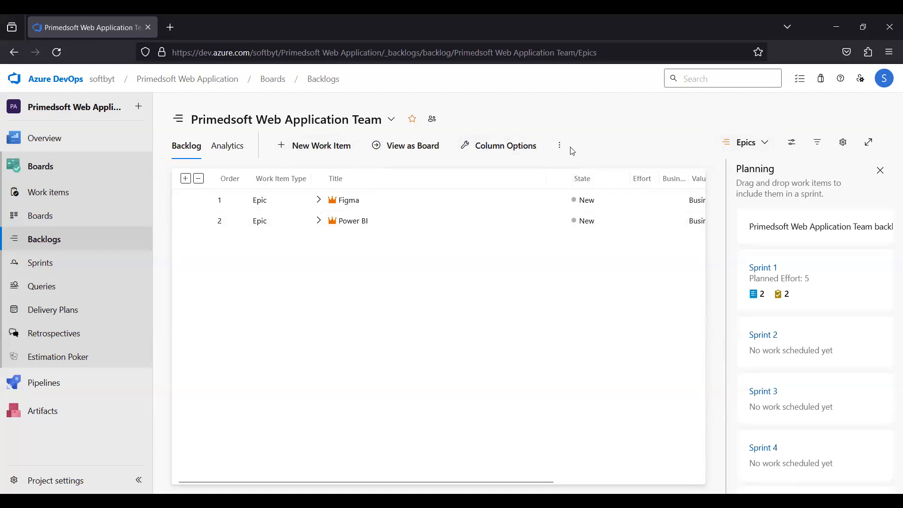
left_click(286, 148)
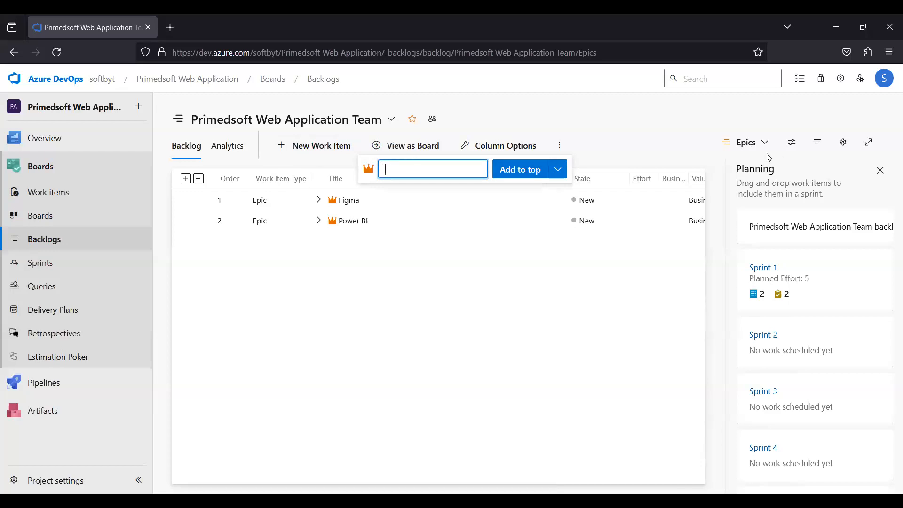
left_click(757, 143)
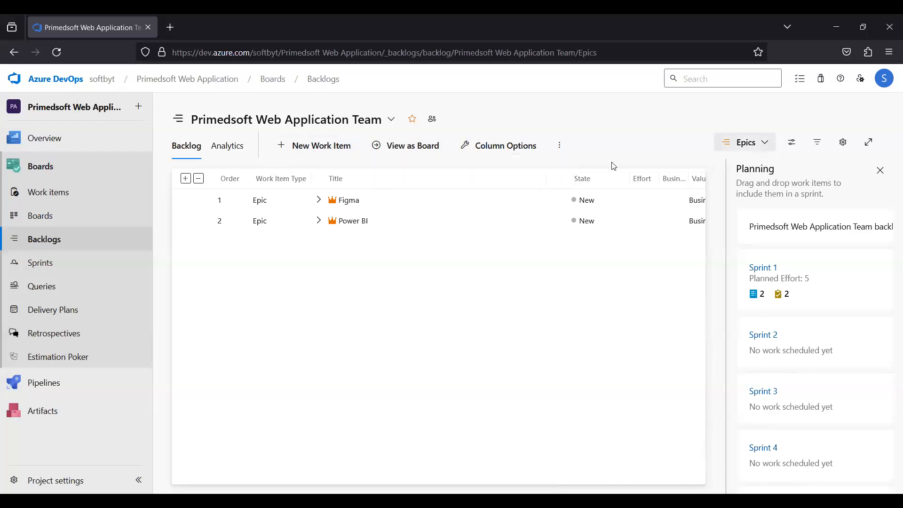
left_click(339, 156)
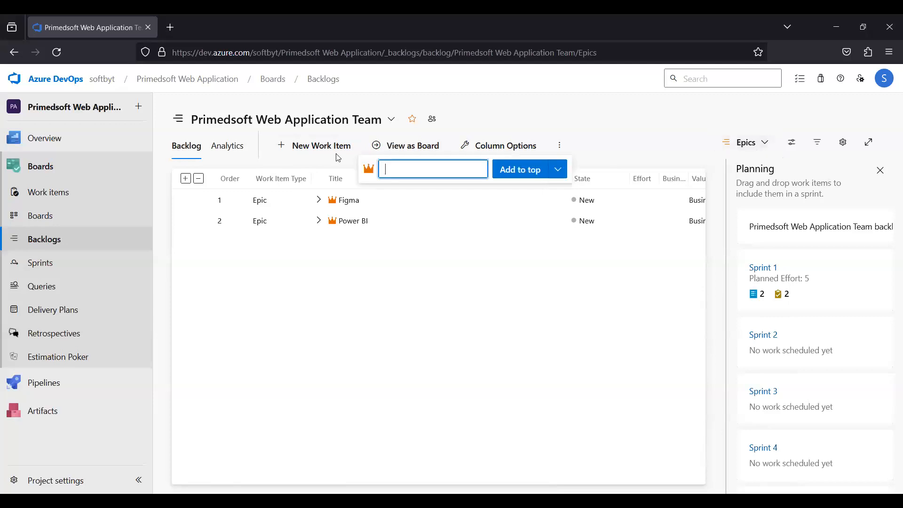
left_click(67, 202)
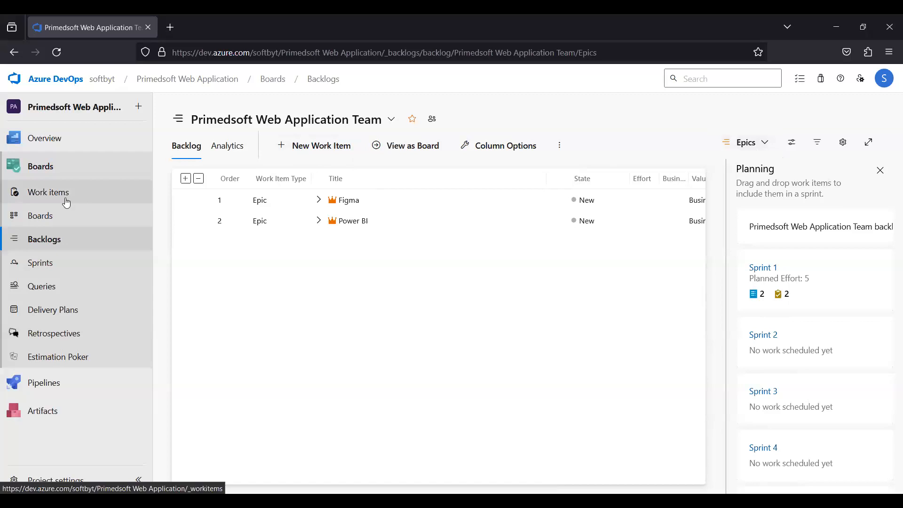
From the Work items list, create a new Epic titled "creating a sign up page" and save it.
left_click(67, 203)
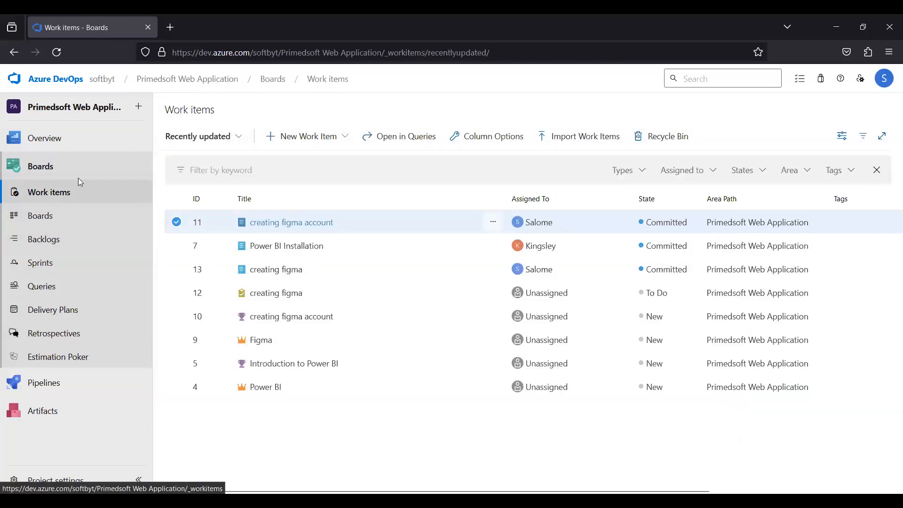
left_click(308, 137)
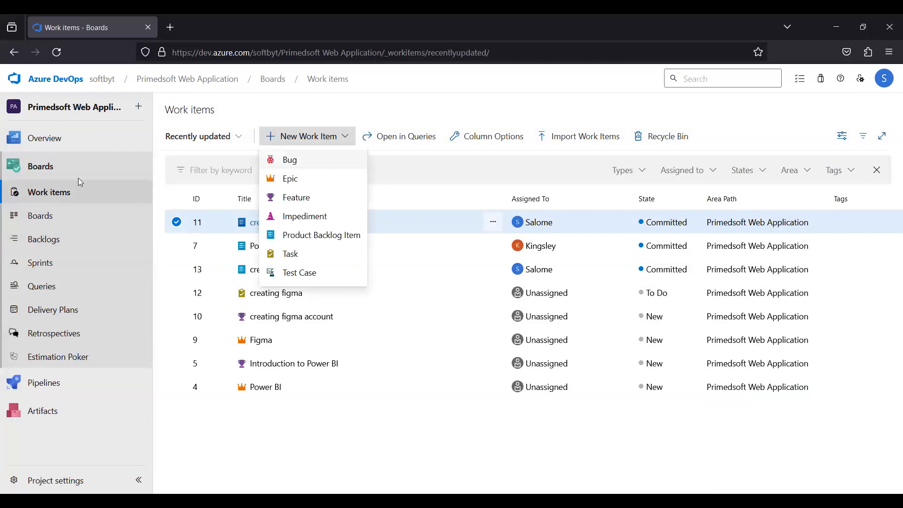
left_click(291, 181)
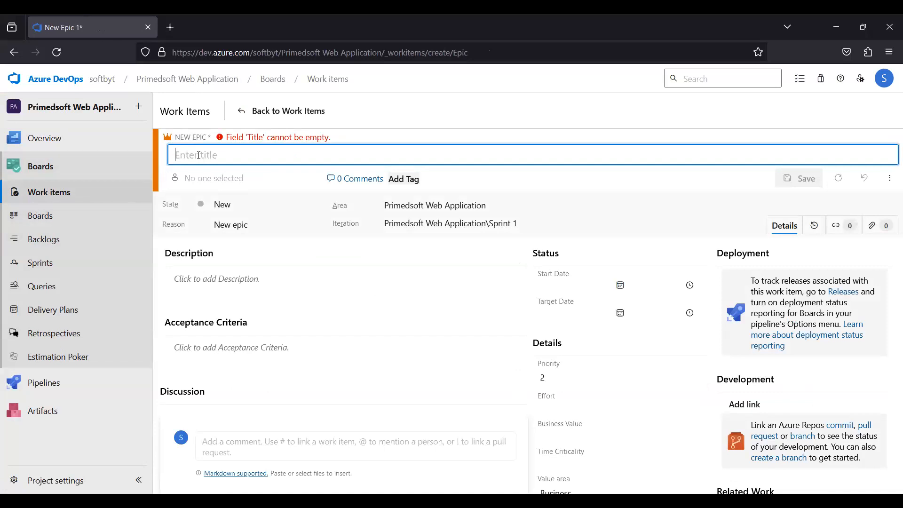
type("cre")
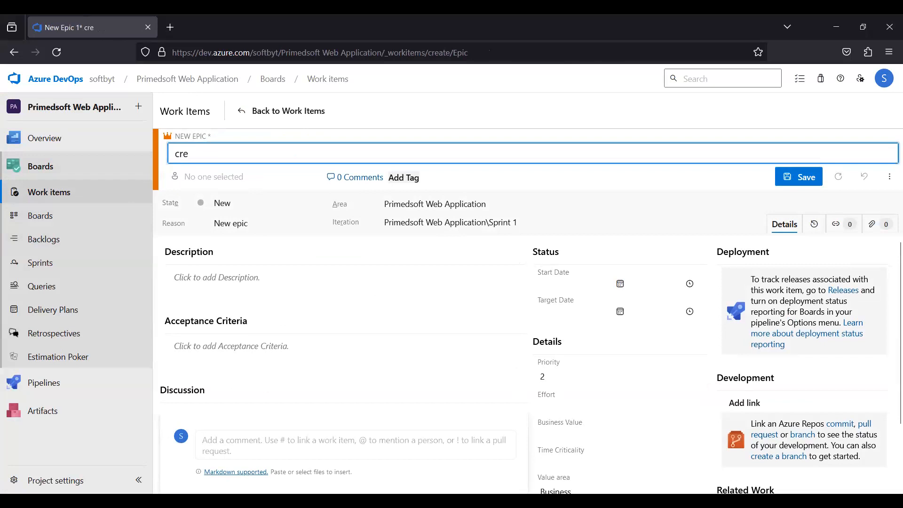
type("ating a sign u")
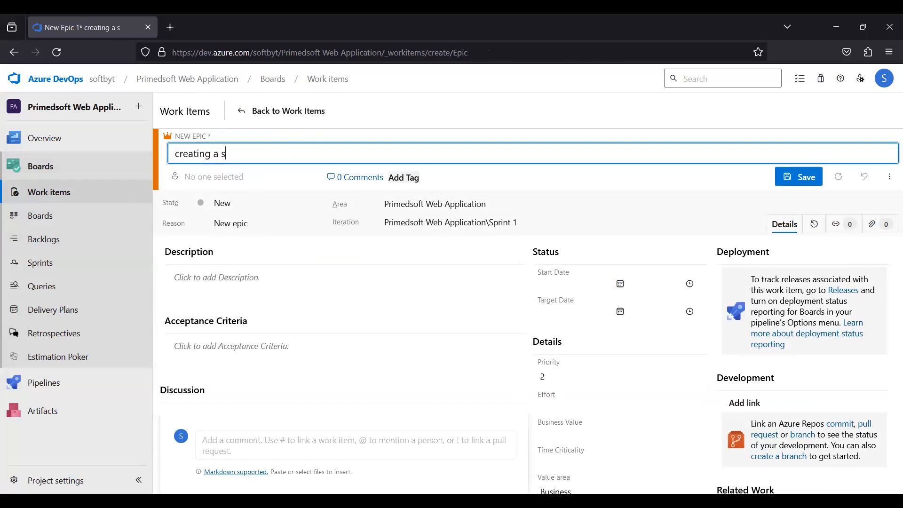
type("p page")
left_click(801, 177)
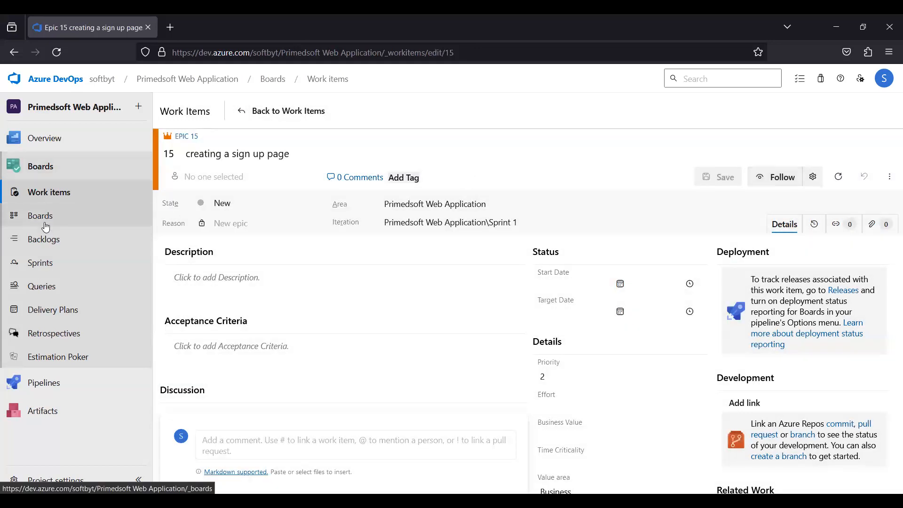
Check the new epic in the team backlog and the Work items list.
left_click(45, 241)
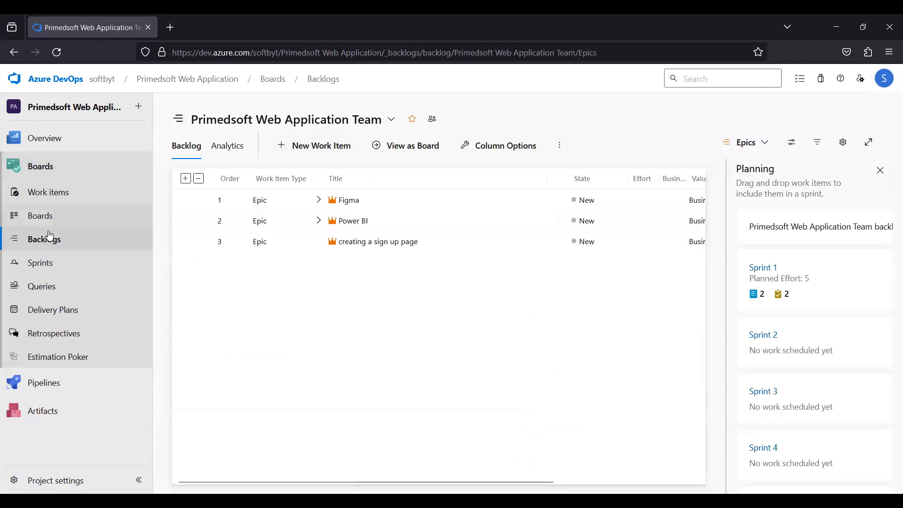
left_click(42, 198)
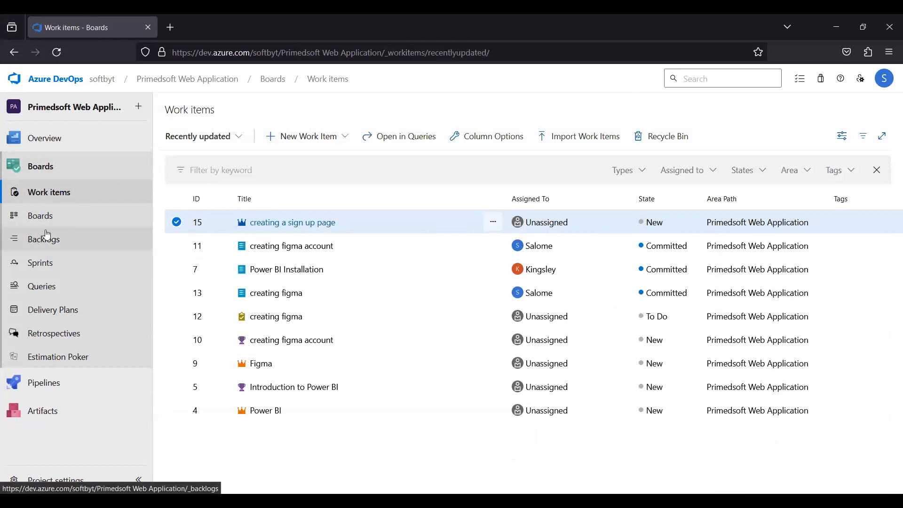
left_click(141, 239)
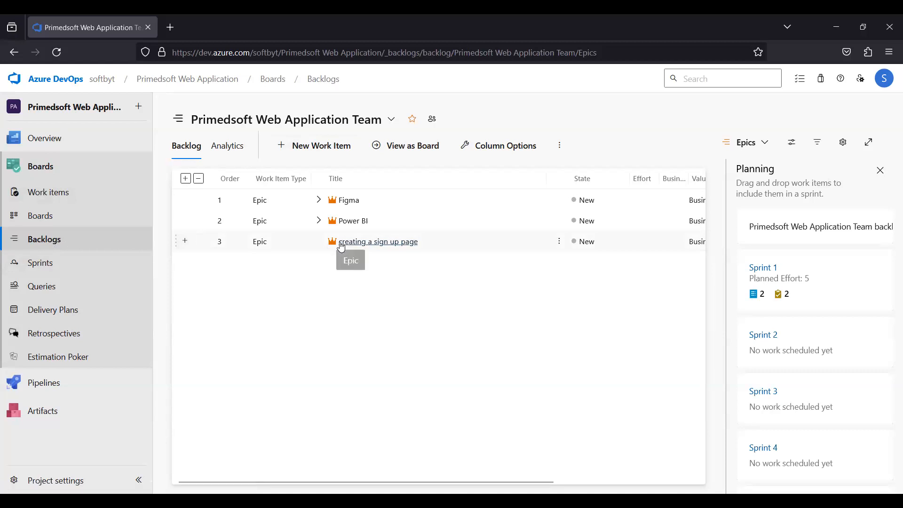
Switch the team backlog level from Epics to Features.
left_click(755, 149)
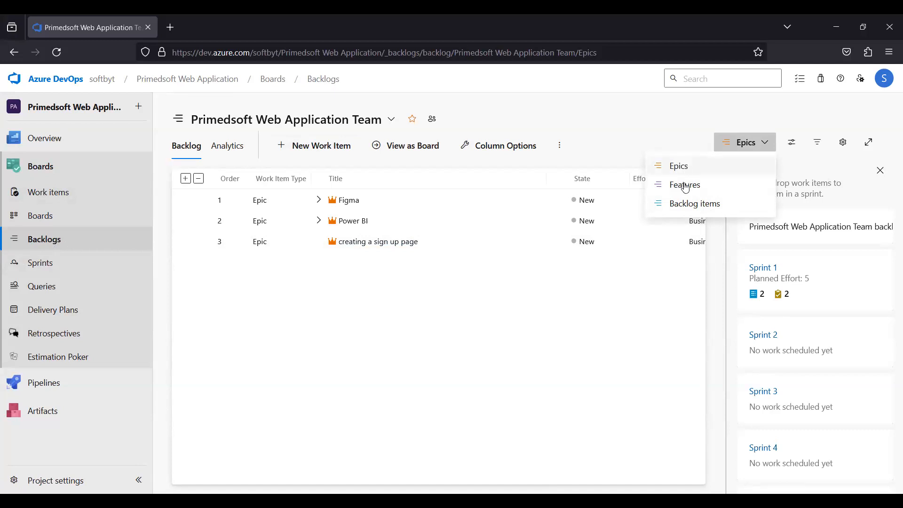
left_click(686, 186)
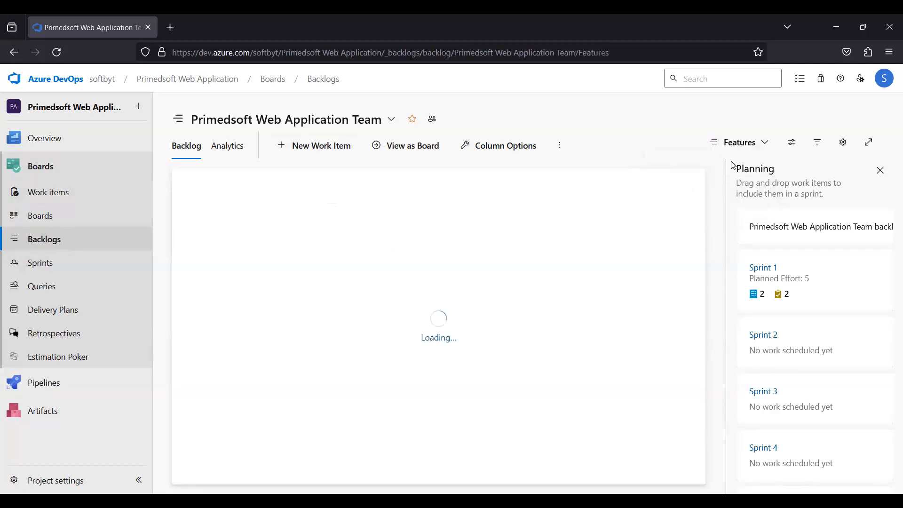
left_click(763, 144)
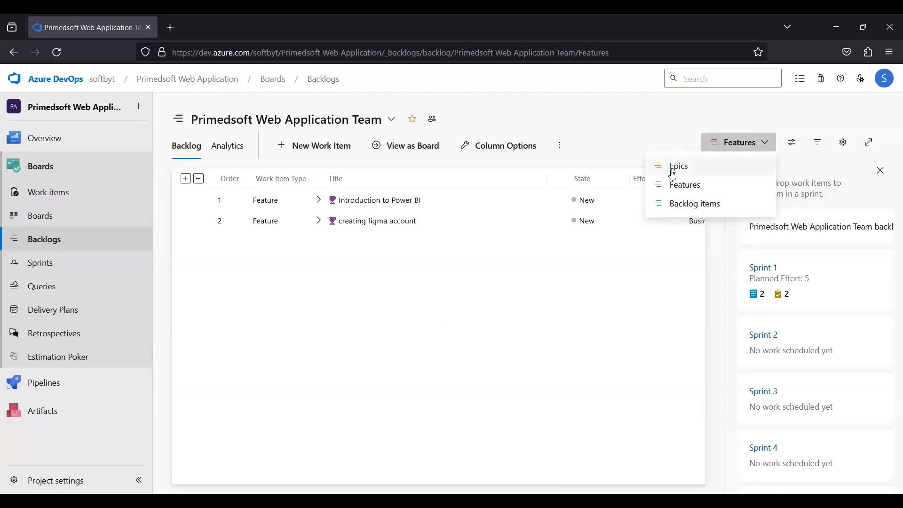
left_click(56, 231)
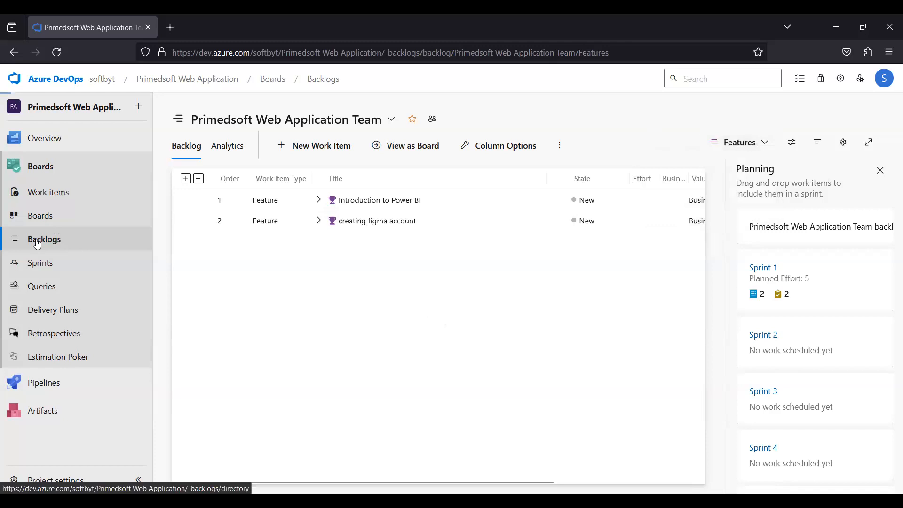
Browse the team board, the backlog and the Work items list.
left_click(55, 219)
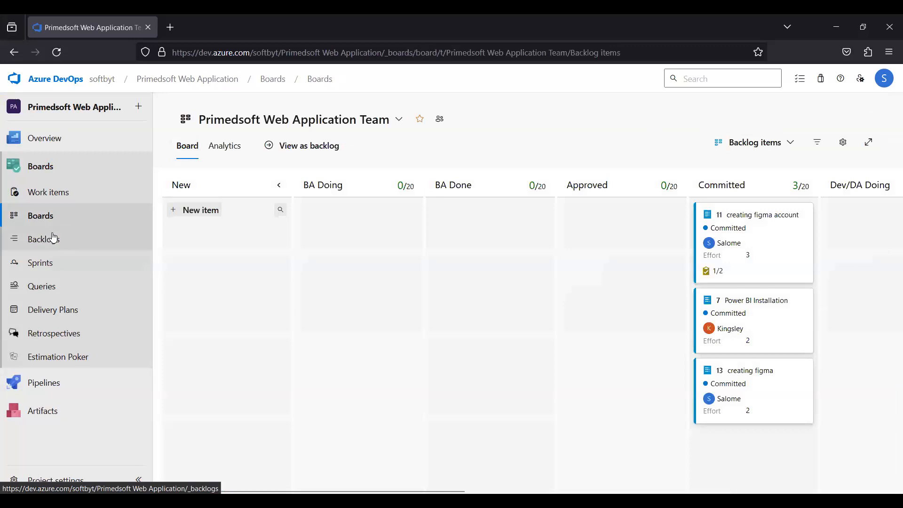
left_click(53, 237)
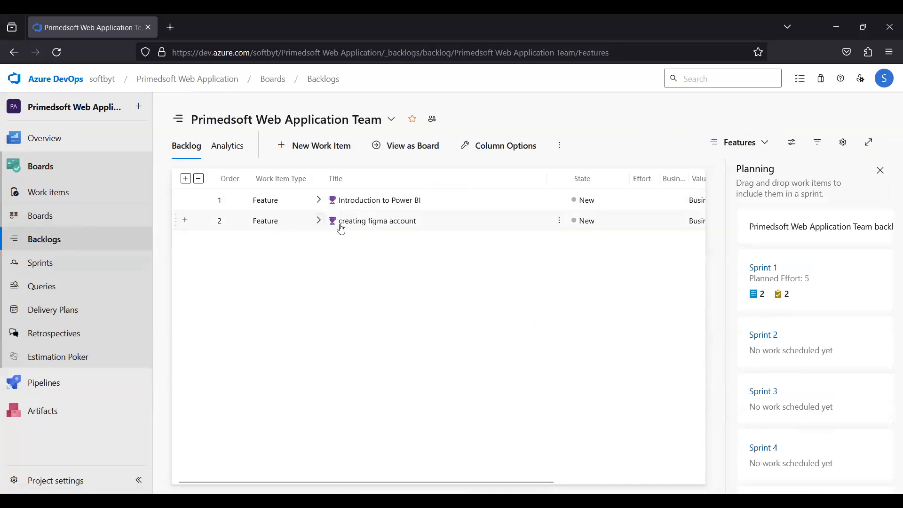
left_click(32, 220)
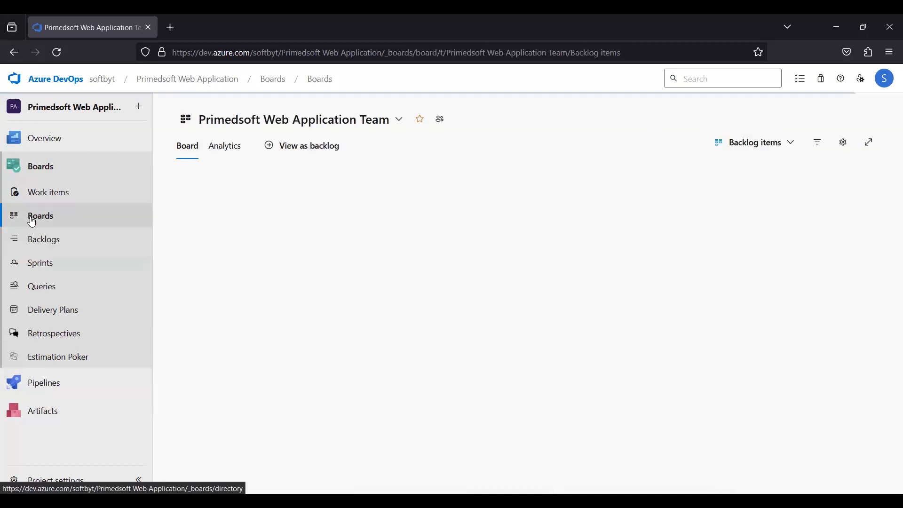
left_click(43, 193)
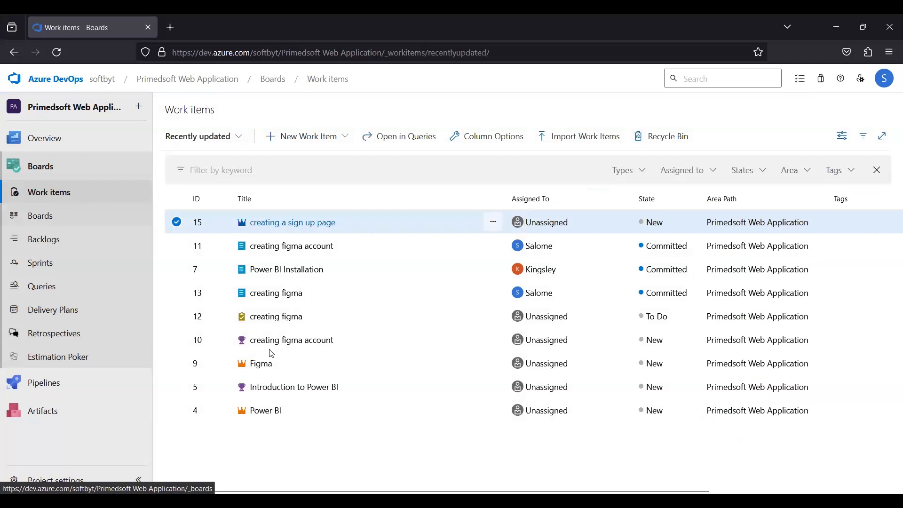
Open the 'creating a sign up page' epic from the Work items list and examine its title field.
left_click(293, 222)
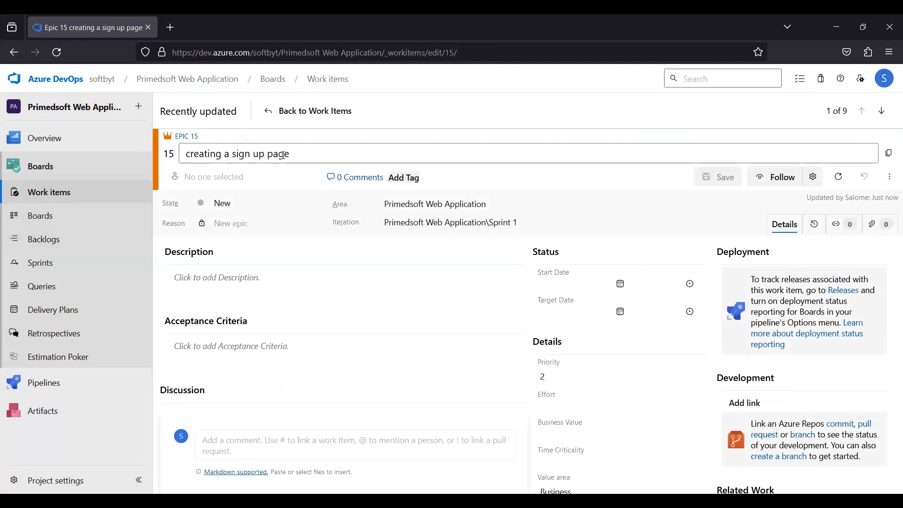
left_click_drag(289, 155, 191, 163)
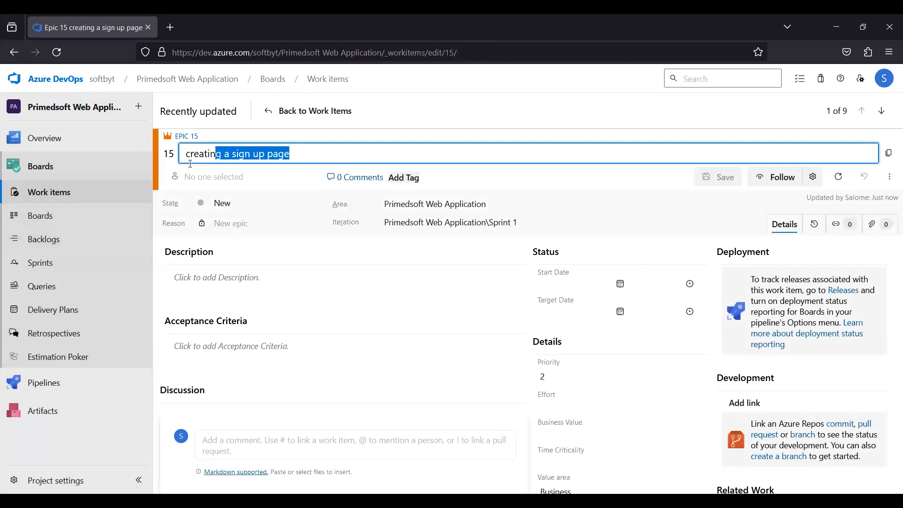
key("ctrl+a")
left_click(294, 155)
left_click_drag(293, 154, 183, 155)
left_click(294, 158)
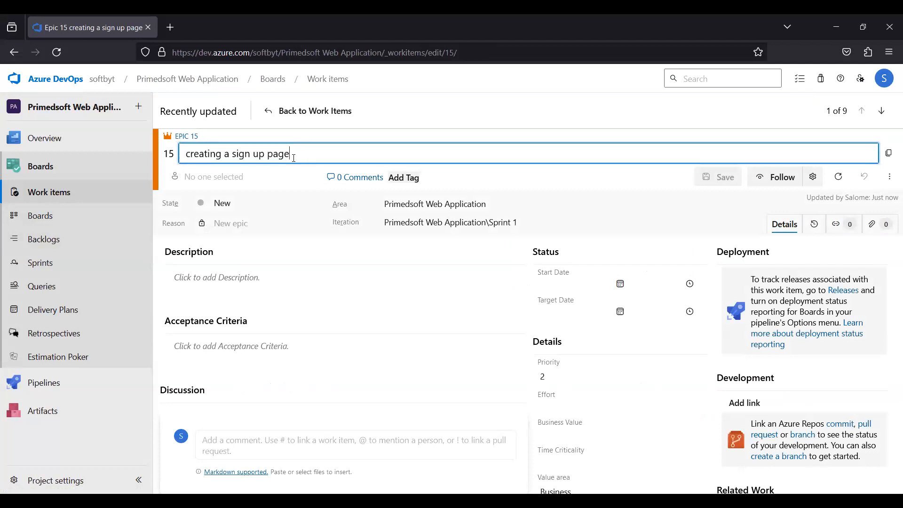
left_click_drag(294, 158, 184, 160)
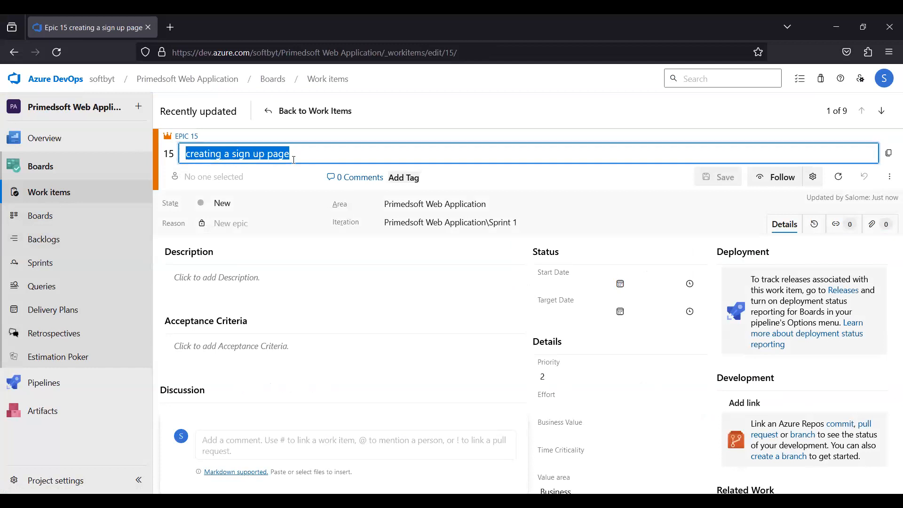
left_click(290, 156)
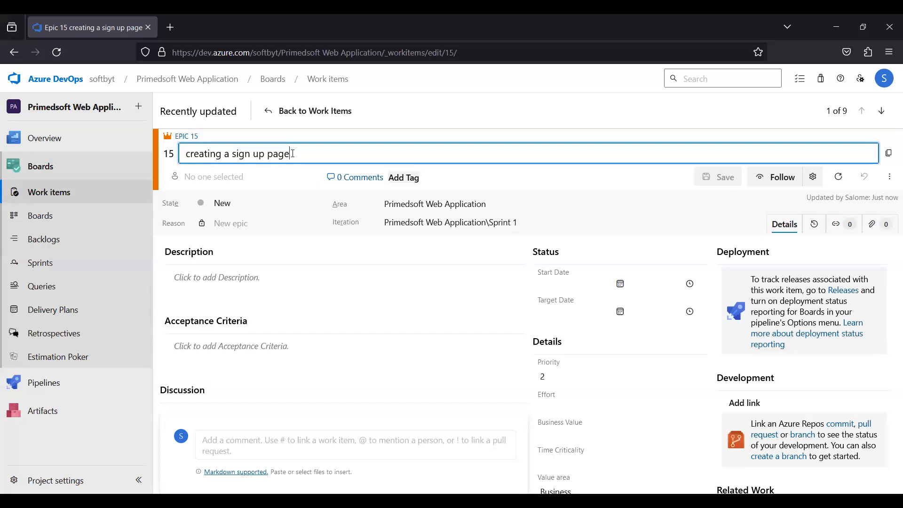
left_click_drag(290, 154, 184, 158)
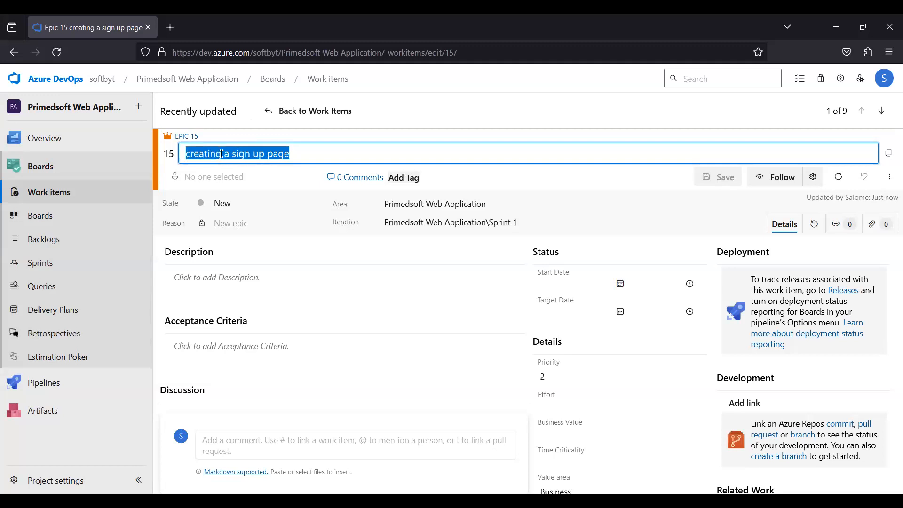
left_click(325, 147)
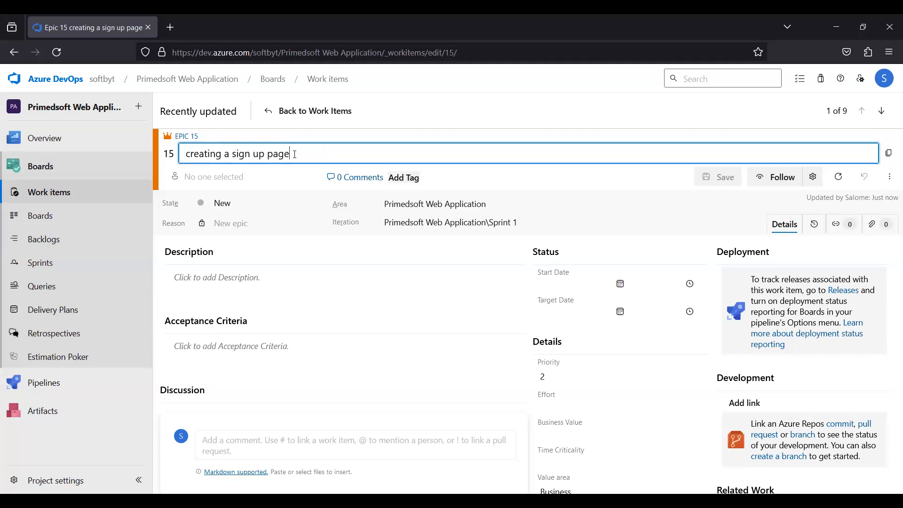
key("ctrl+shift+Left")
key("ctrl+shift+Left")
key("ctrl+shift+Left")
key("ctrl+shift+Left")
key("ctrl+shift+Left")
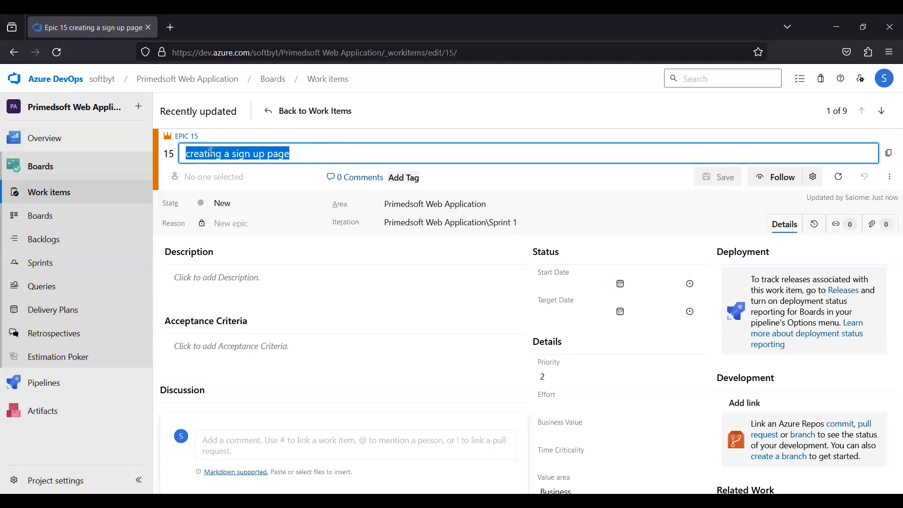
left_click(295, 157)
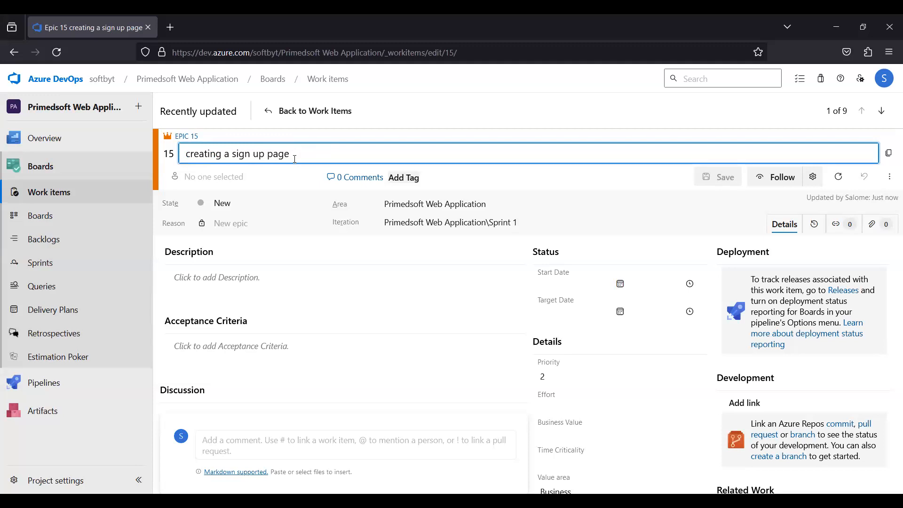
key("shift+Left")
key("shift+Left")
left_click_drag(194, 161, 183, 160)
left_click_drag(297, 154, 183, 155)
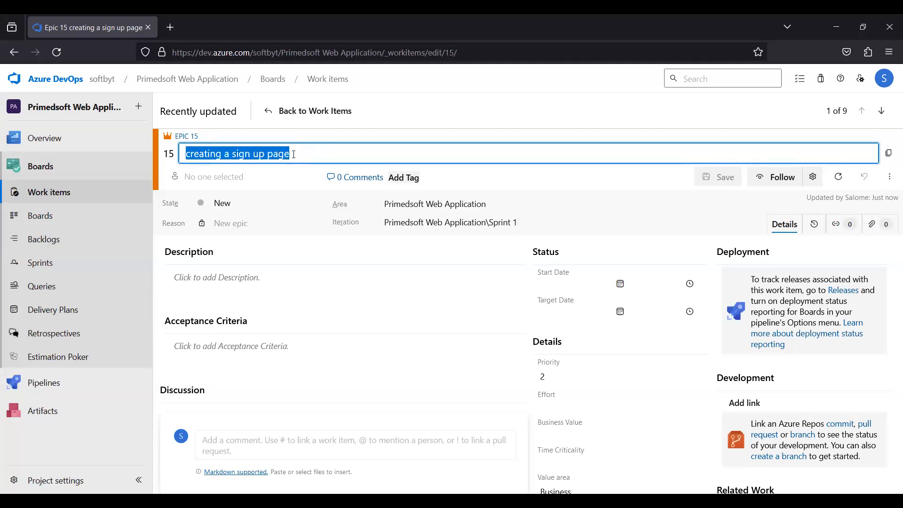
left_click(294, 155)
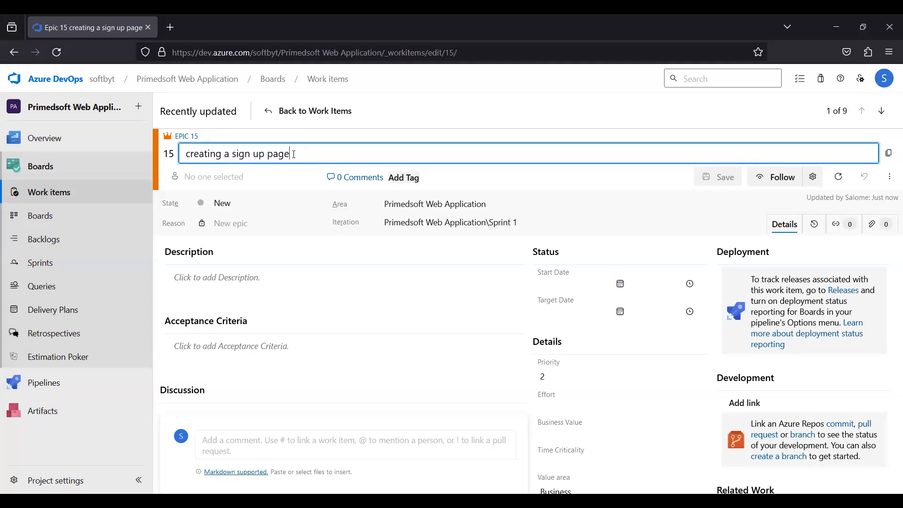
triple_click(262, 157)
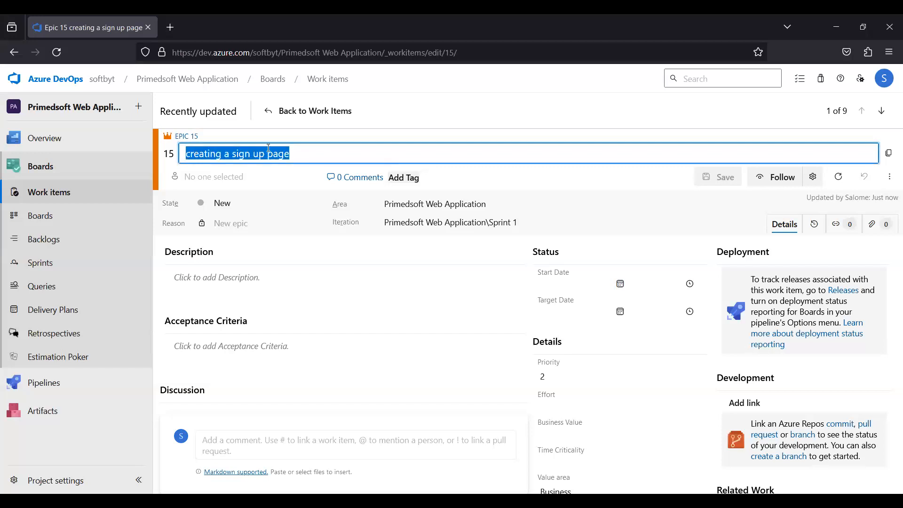
left_click(301, 153)
left_click_drag(301, 153, 188, 157)
left_click(326, 160)
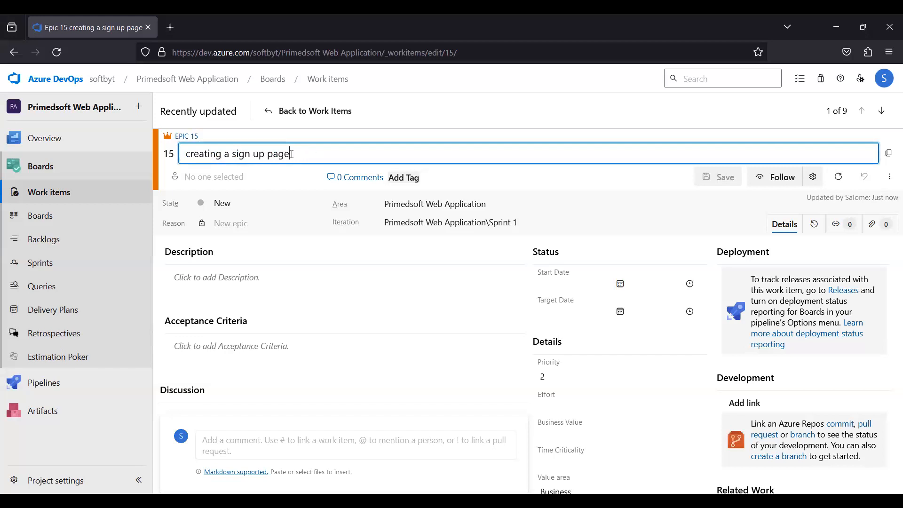
left_click_drag(291, 155, 273, 154)
key("ctrl+a")
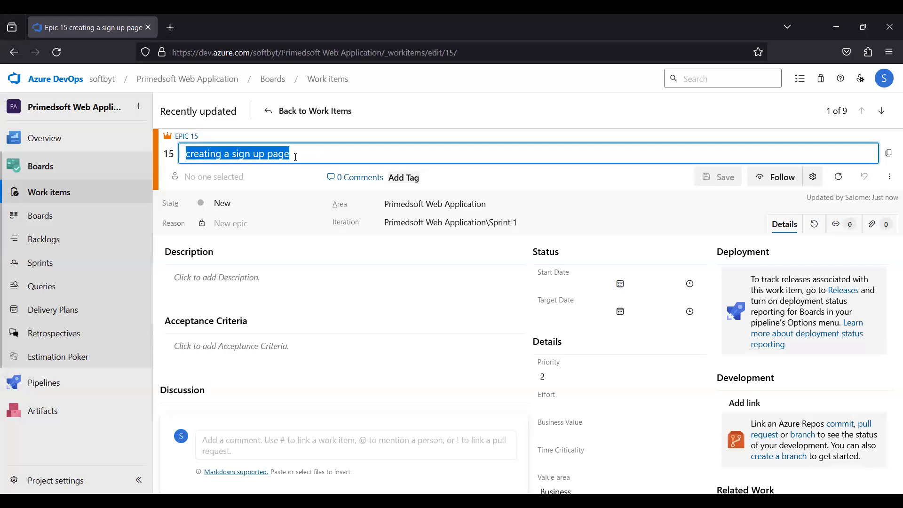
left_click(296, 154)
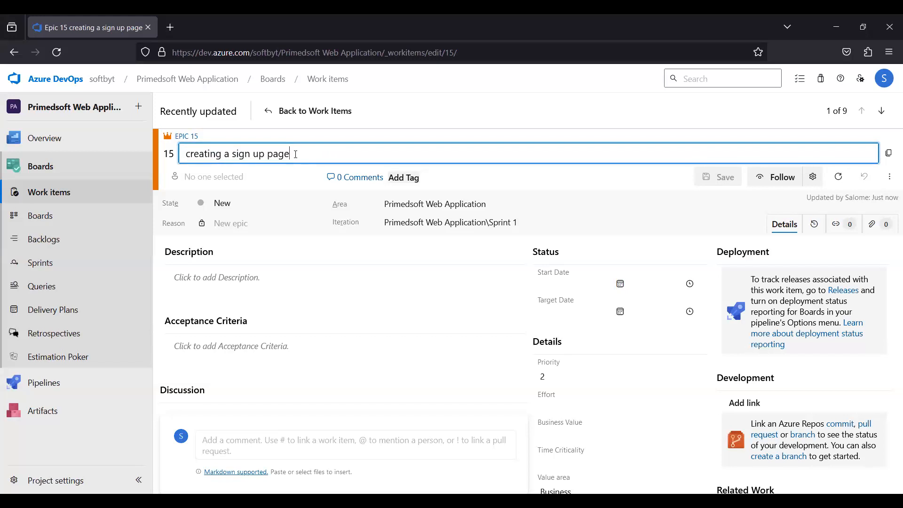
double_click(269, 155)
left_click_drag(230, 157, 186, 155)
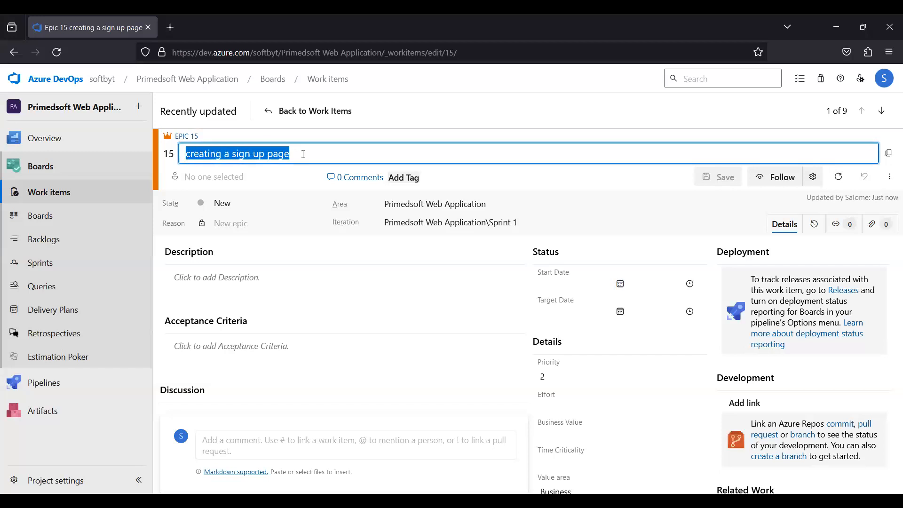
left_click_drag(303, 155, 209, 160)
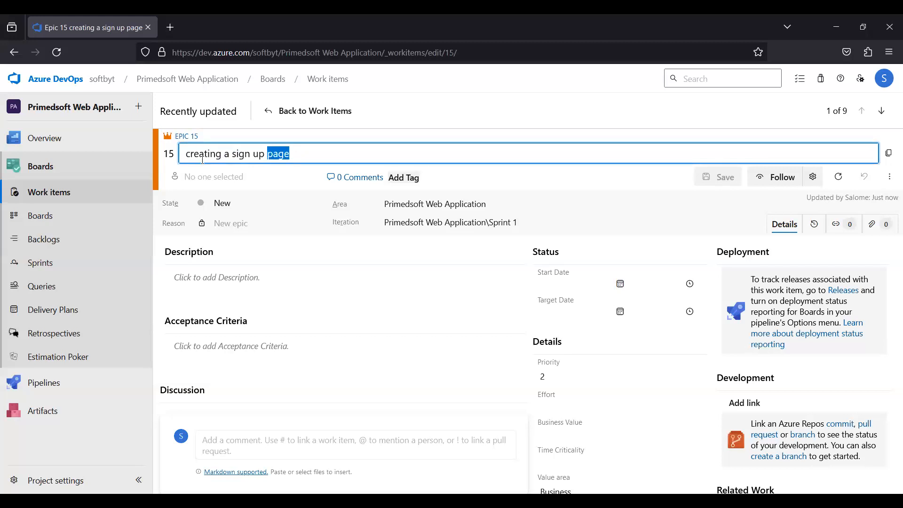
left_click_drag(203, 160, 187, 164)
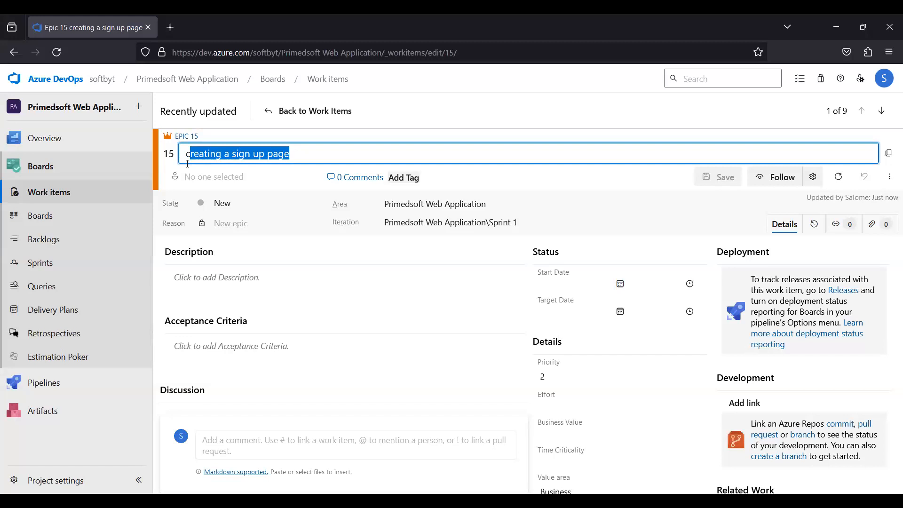
left_click(183, 158)
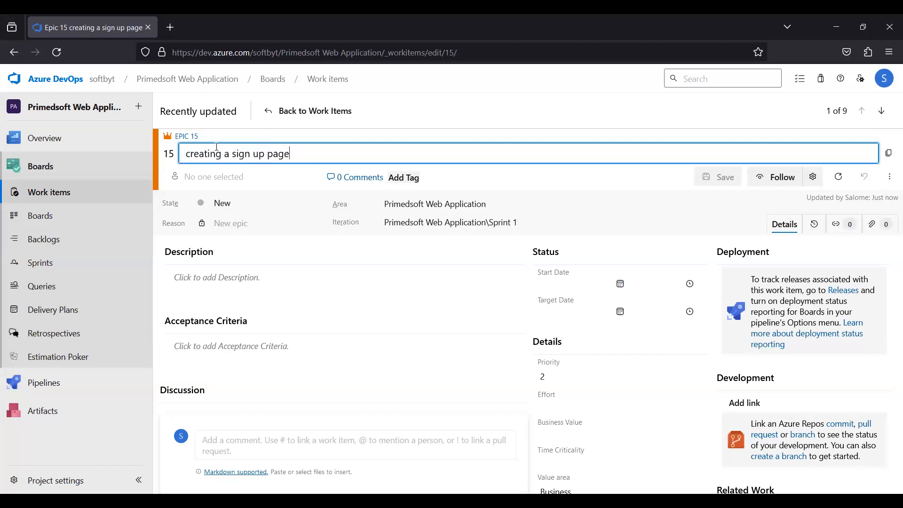
left_click(292, 155)
left_click_drag(293, 155, 182, 159)
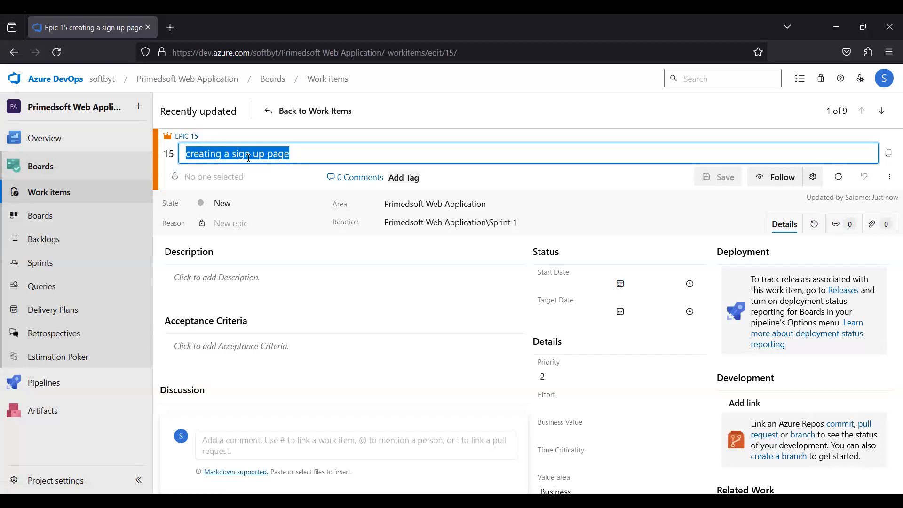
left_click(249, 157)
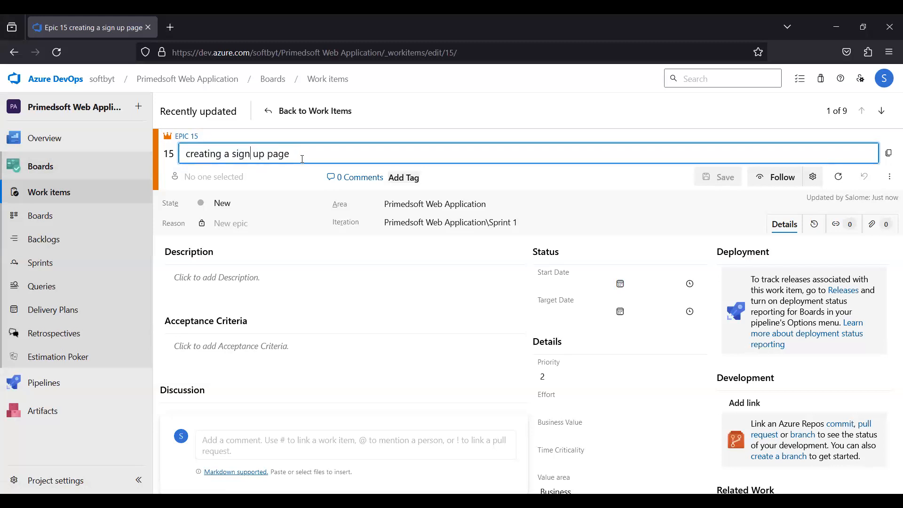
Open the team backlog and switch the backlog level from Features to Epics.
left_click(53, 199)
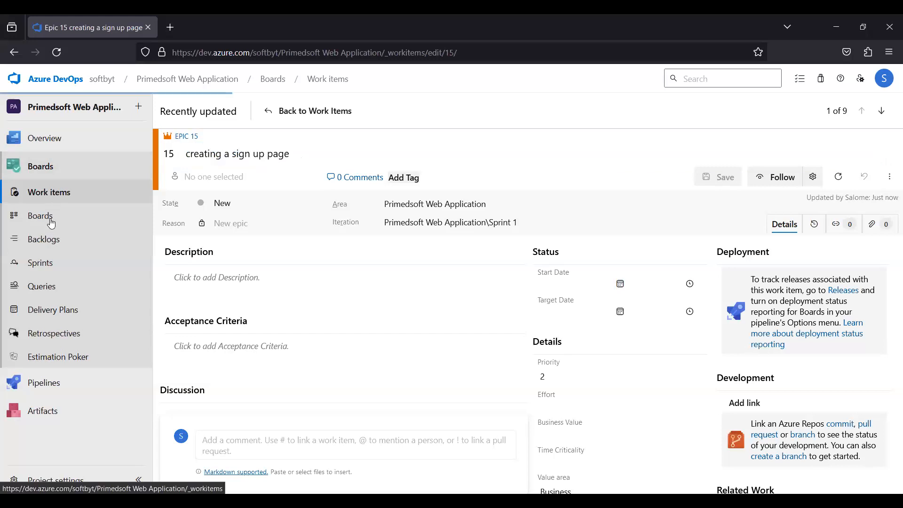
left_click(52, 240)
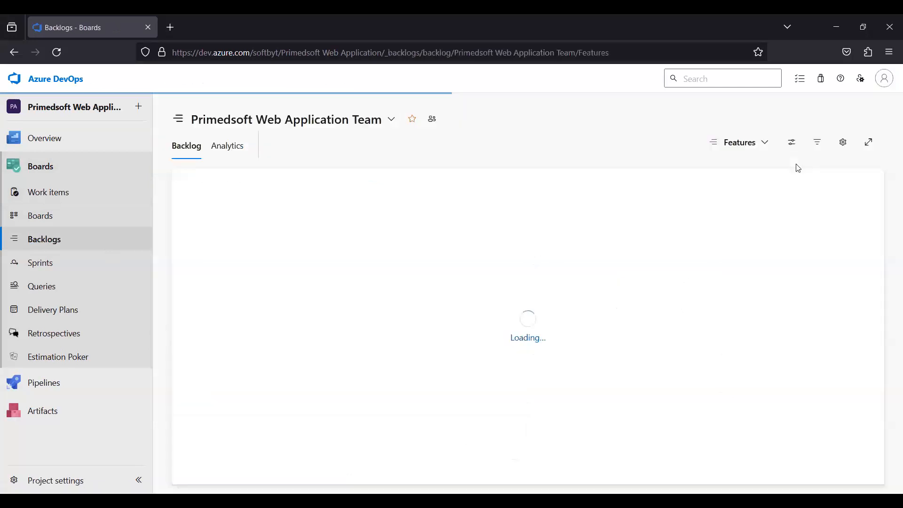
left_click(762, 147)
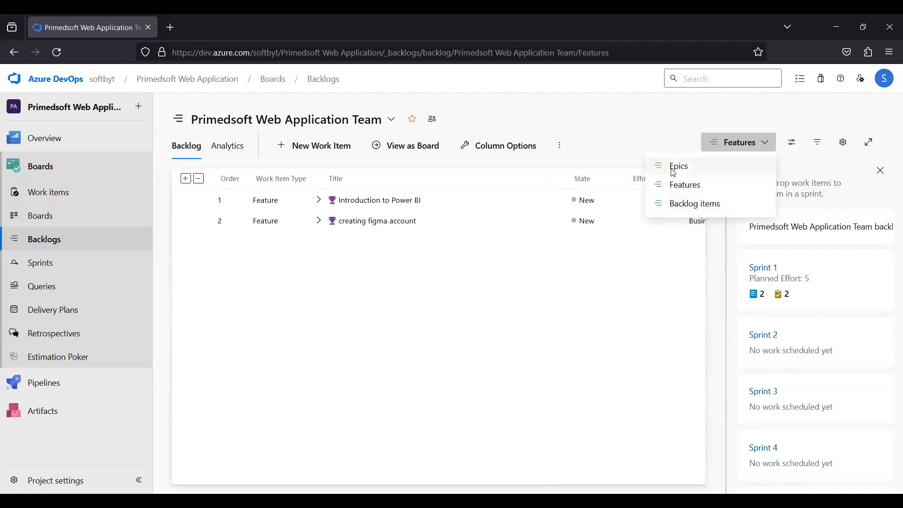
left_click(656, 166)
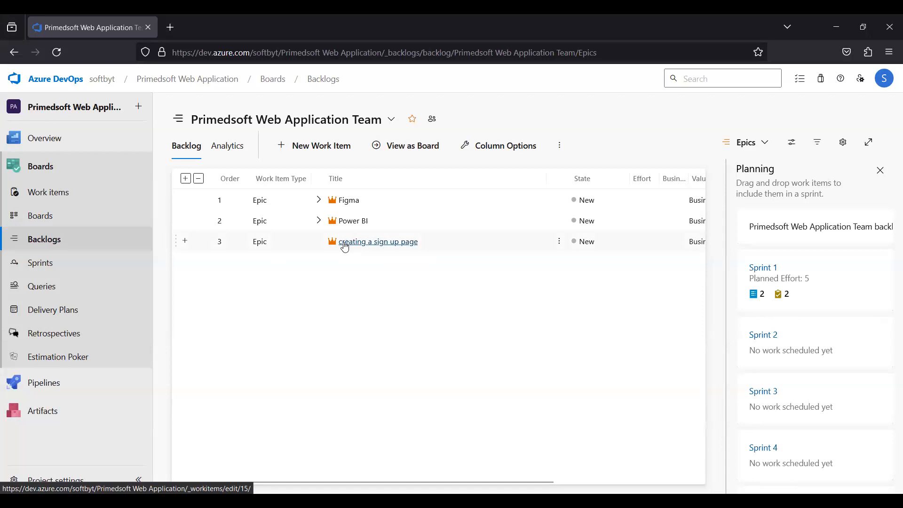
Add a child Feature titled "sign up" under the 'creating a sign up page' epic and save it.
left_click(185, 242)
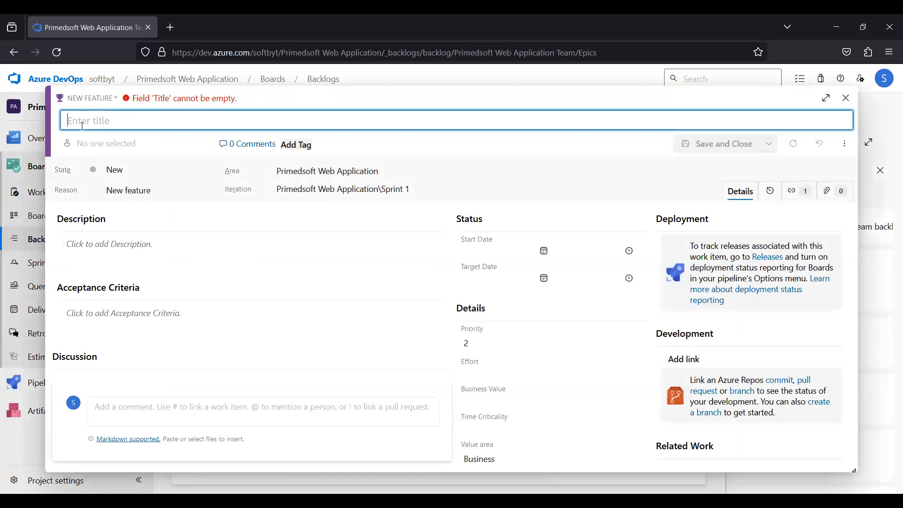
type("sign up")
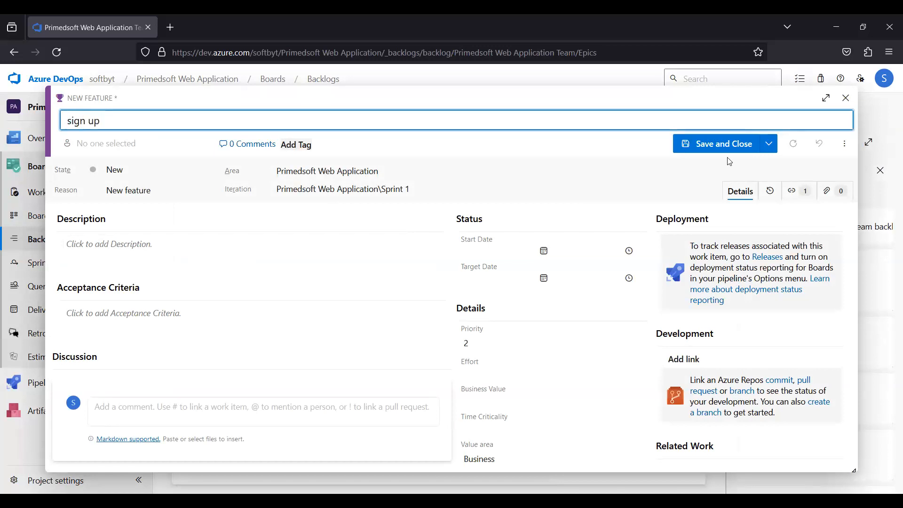
left_click(723, 144)
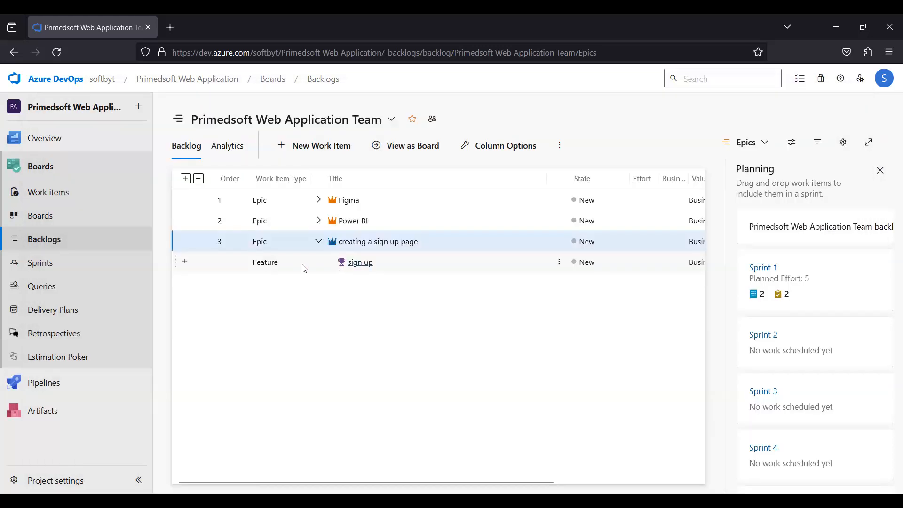
Add a child Product Backlog Item titled "username" under the 'sign up' feature and save it.
left_click(185, 263)
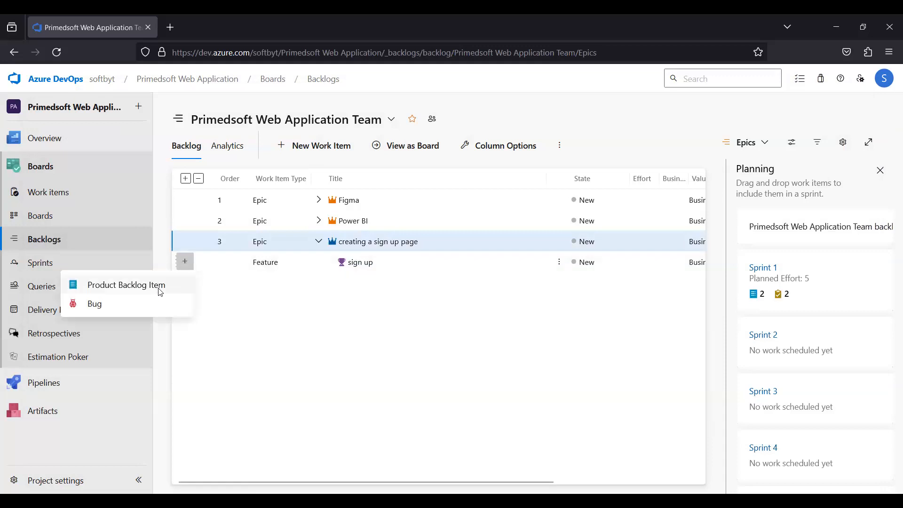
left_click(161, 289)
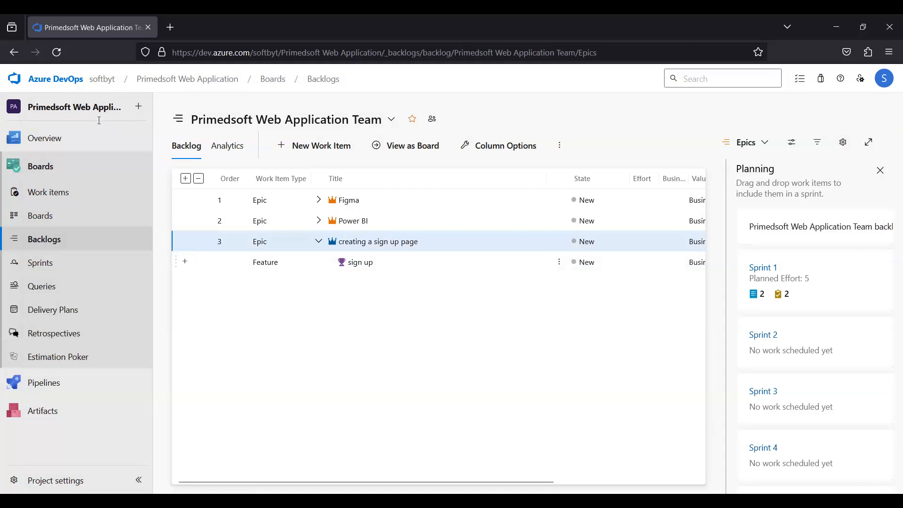
type("u")
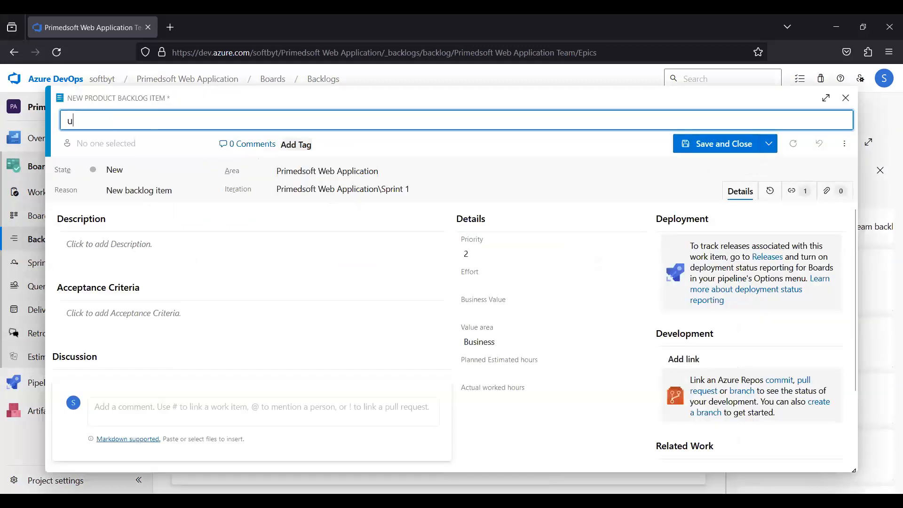
type("sernmae")
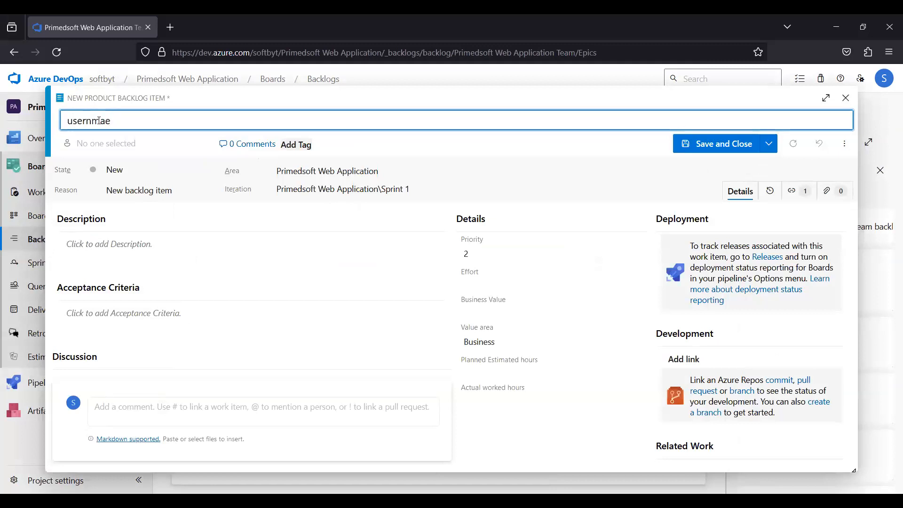
key("BackSpace")
key("BackSpace")
key("BackSpace")
type("ame")
left_click(715, 149)
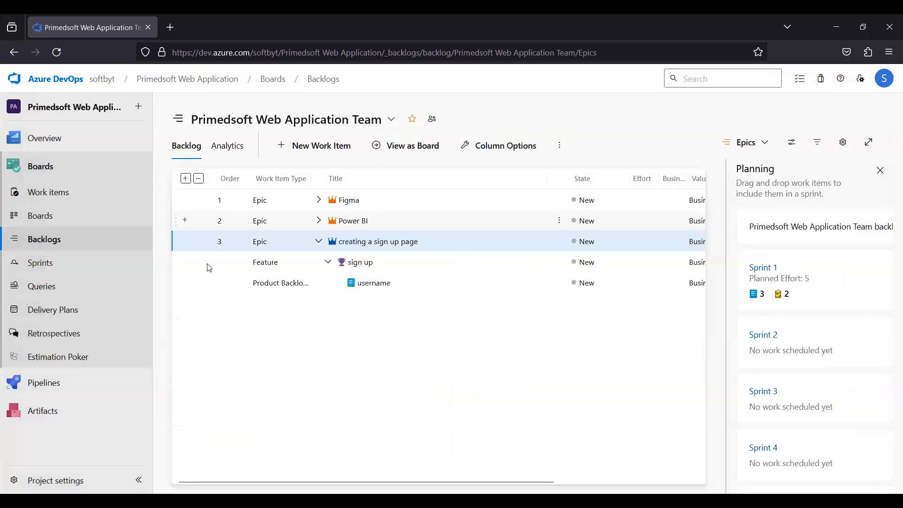
Add a child Product Backlog Item titled "password" under the 'sign up' feature and save it.
left_click(188, 268)
left_click(141, 286)
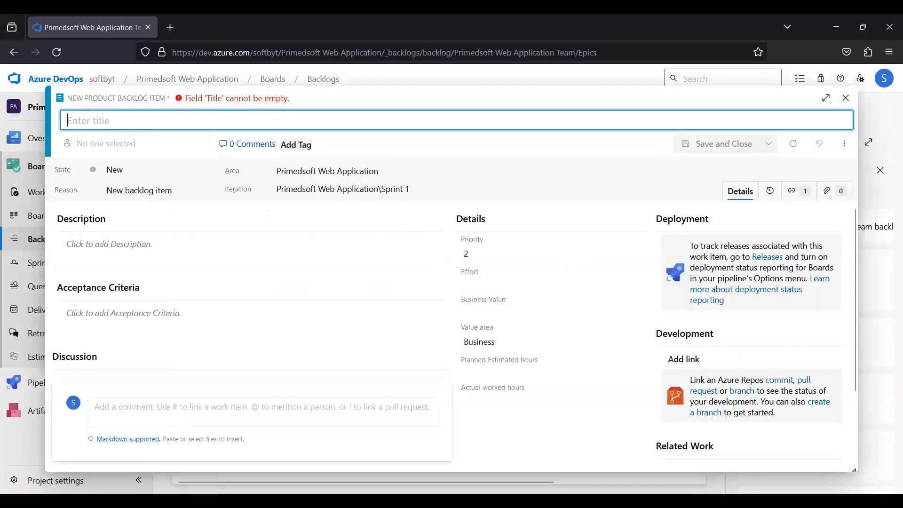
type("pas")
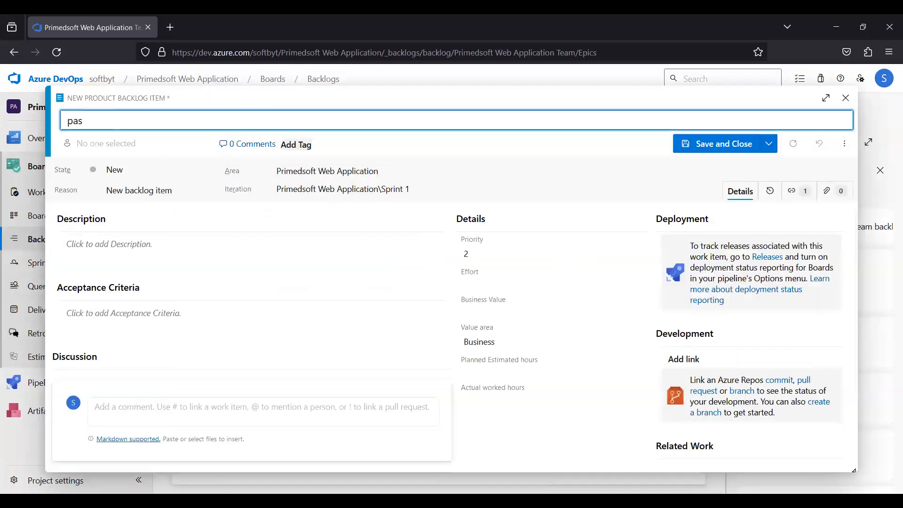
type("w")
key("BackSpace")
type("sword")
left_click(730, 153)
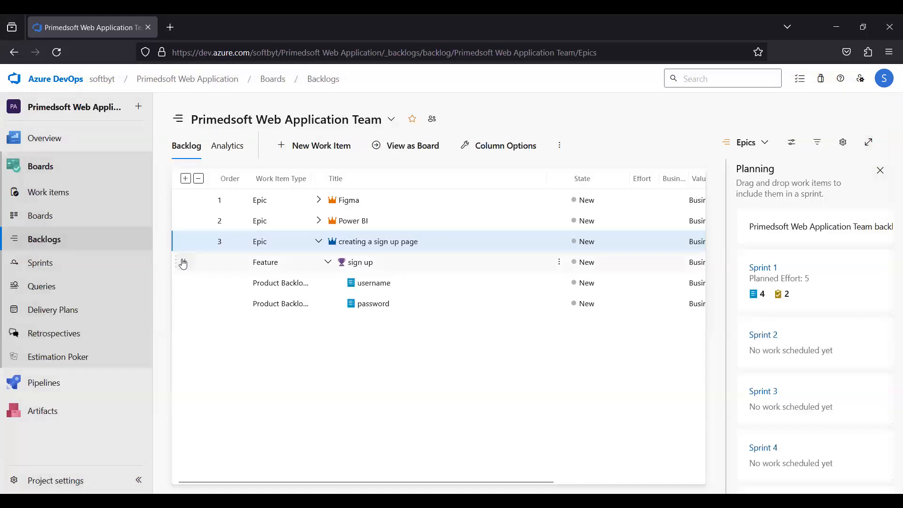
Add a child Product Backlog Item titled "forgot password" under the 'sign up' feature and save it.
left_click(183, 263)
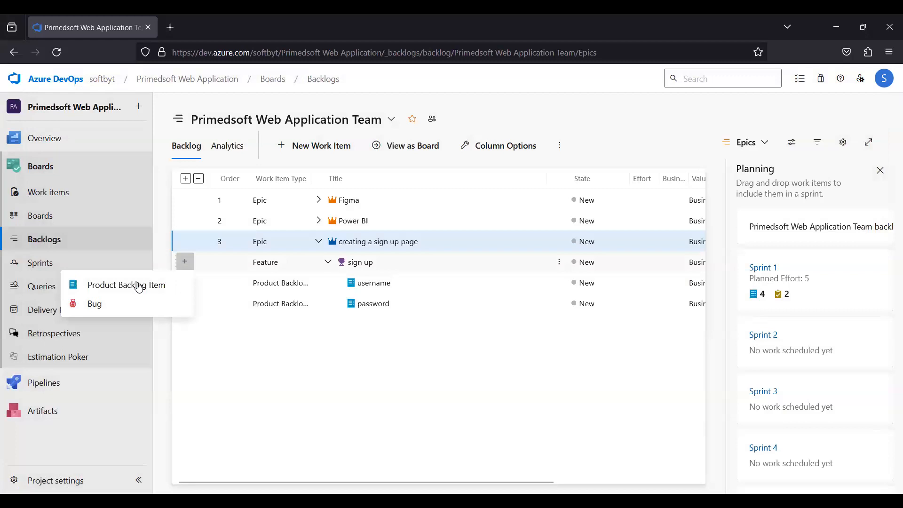
left_click(138, 284)
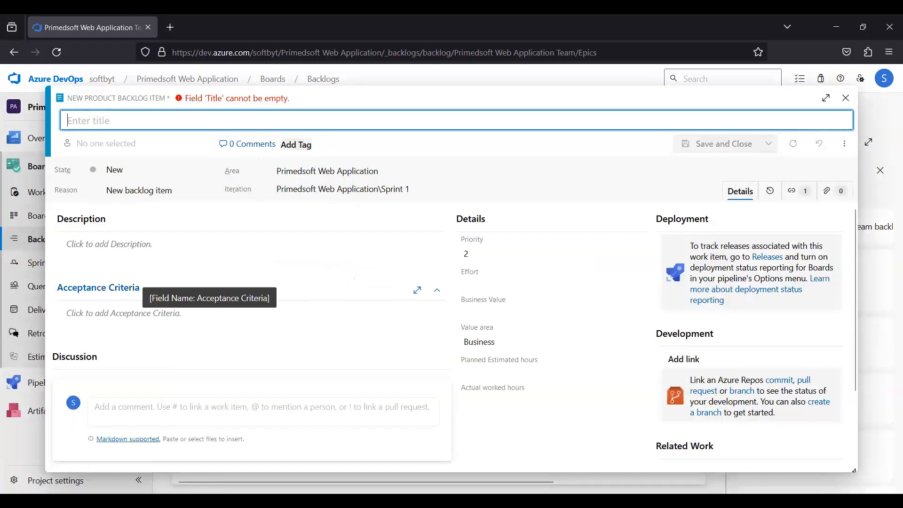
type("forgot password")
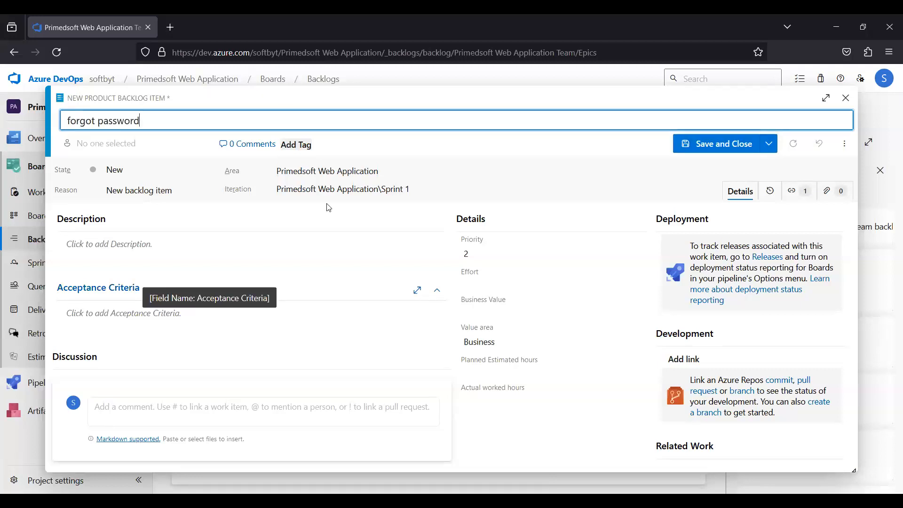
left_click(731, 149)
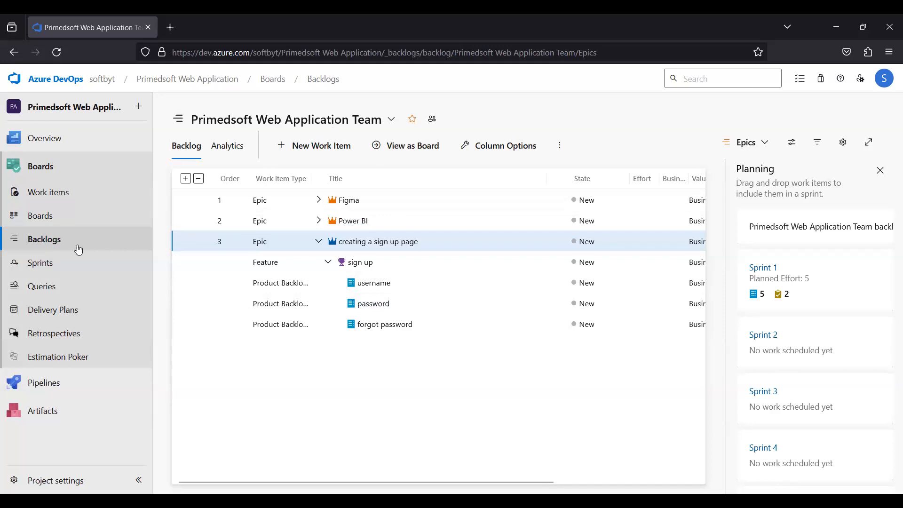
Open the team board to view the new items, then return to the backlog.
left_click(51, 222)
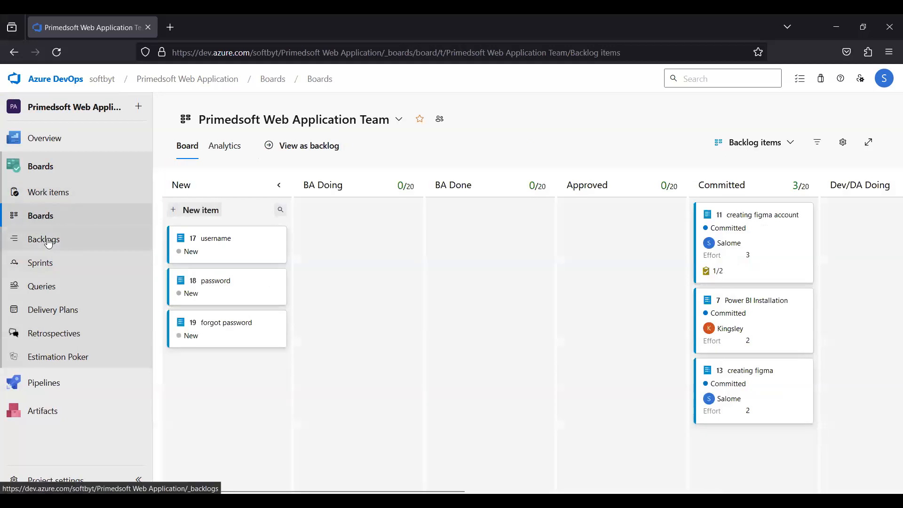
left_click(48, 242)
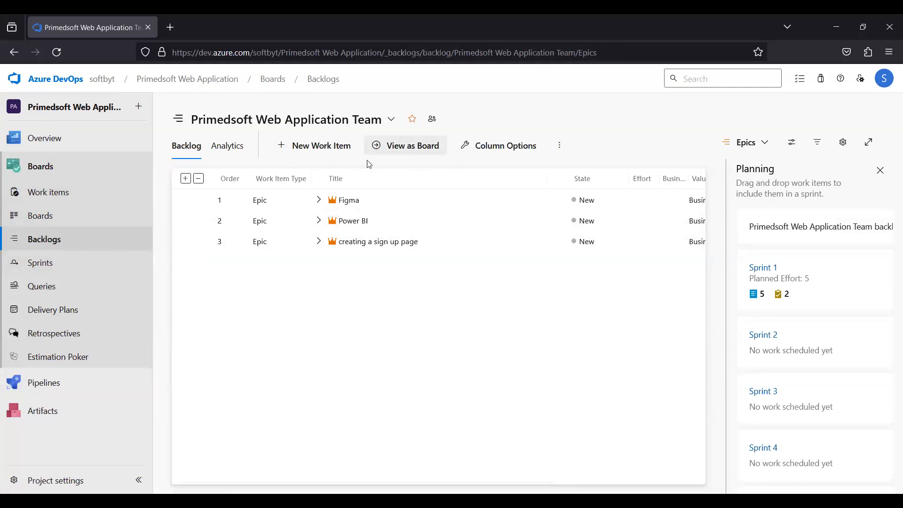
Expand the Figma epic's hierarchy and examine the backlog filter options for types, assignees, states and area.
left_click(818, 143)
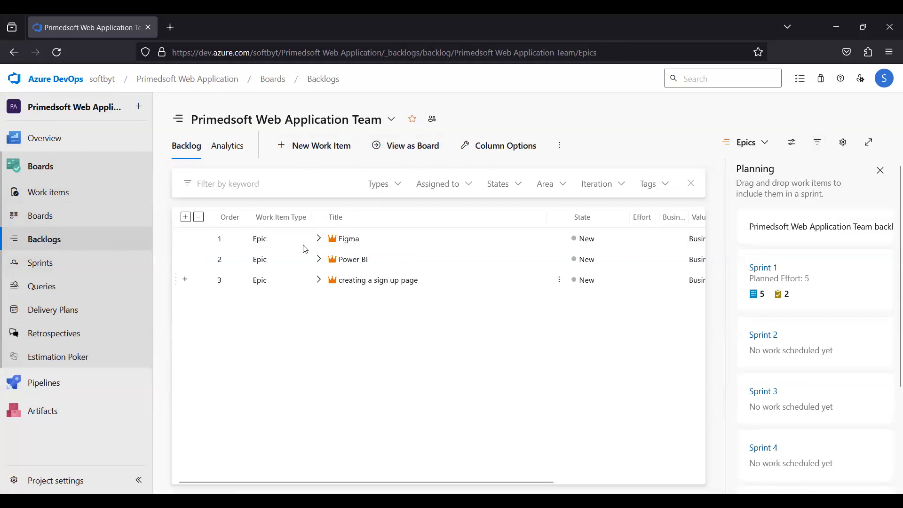
left_click(318, 239)
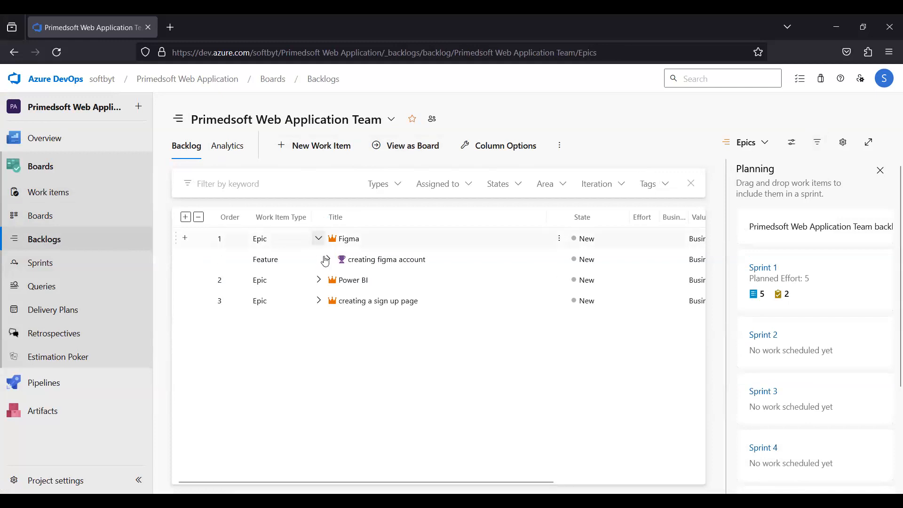
left_click(326, 259)
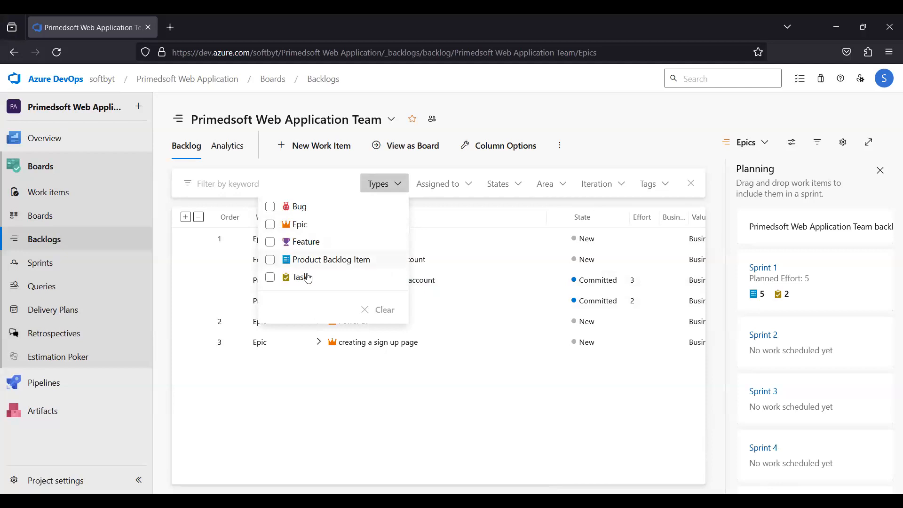
left_click(458, 198)
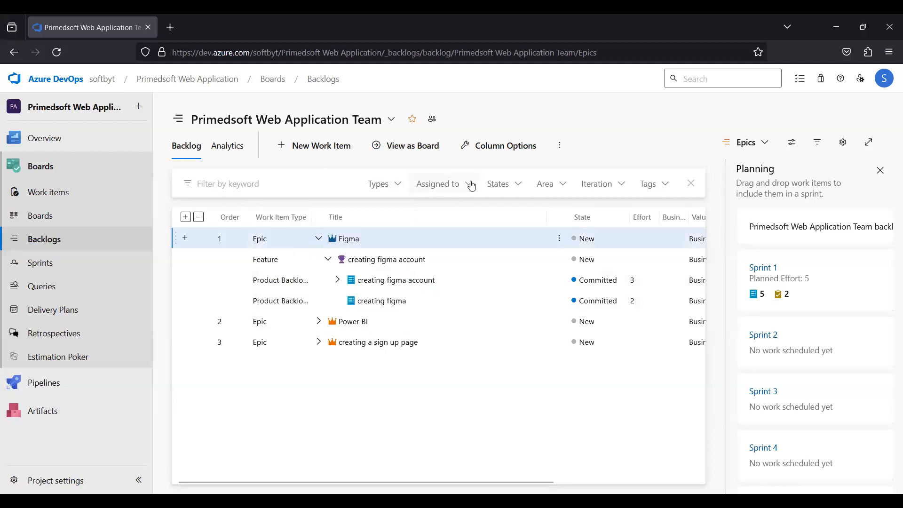
left_click(470, 184)
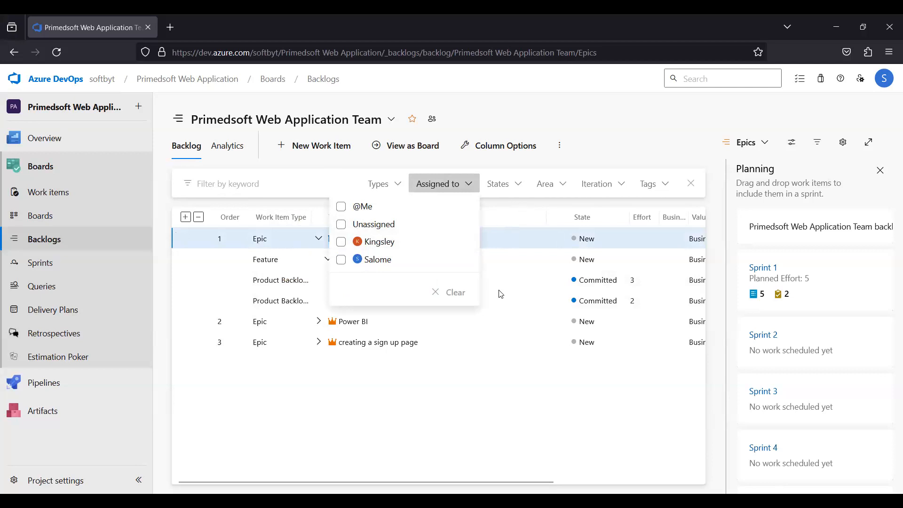
left_click(517, 189)
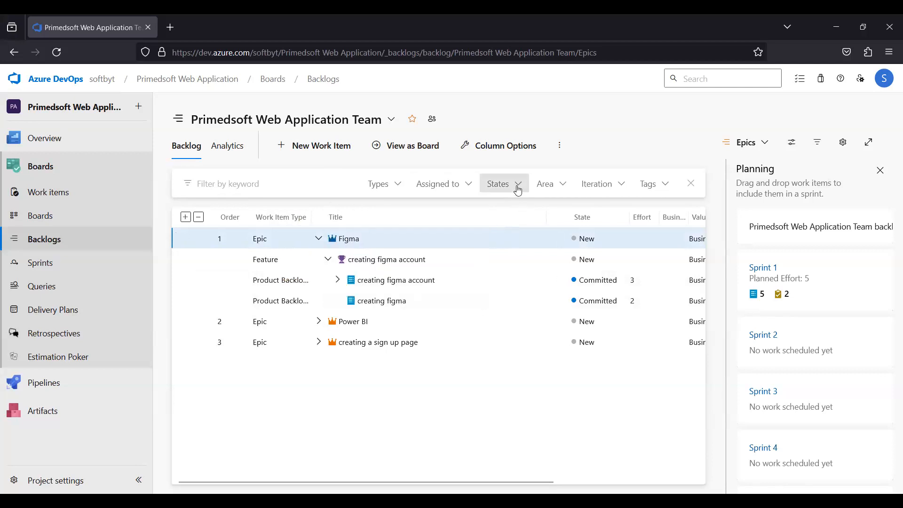
left_click(518, 189)
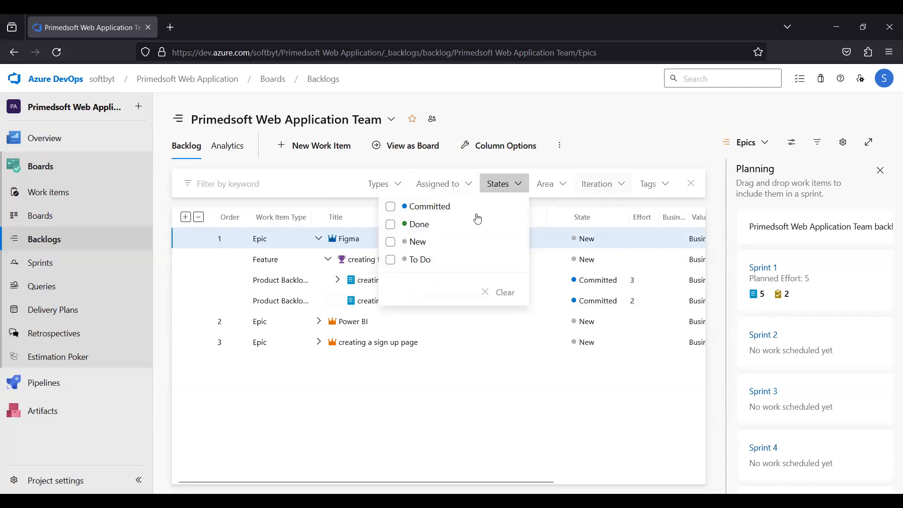
left_click(560, 184)
left_click(506, 354)
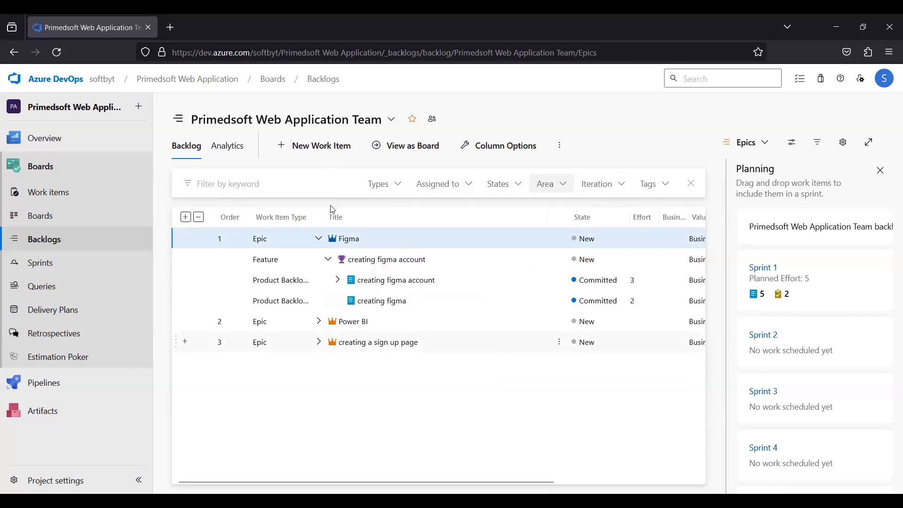
left_click(506, 351)
left_click(513, 185)
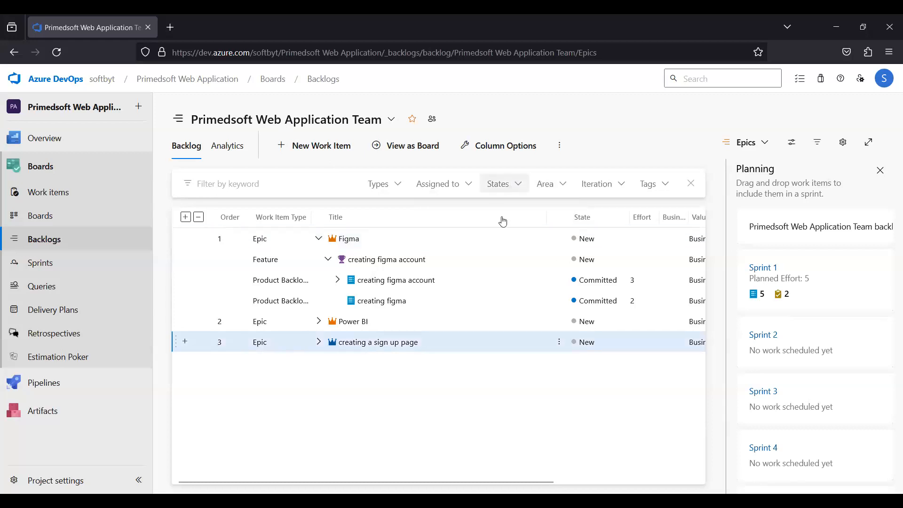
left_click(556, 188)
left_click(243, 350)
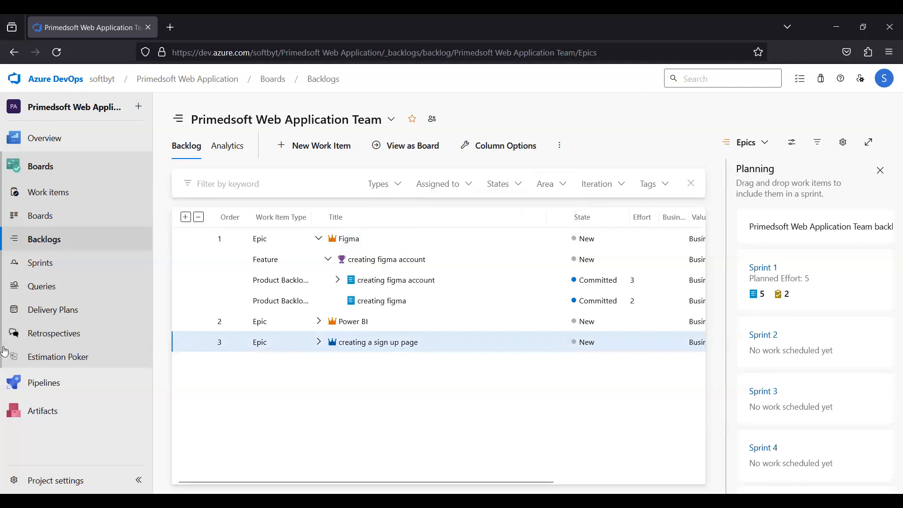
Check the Work items list, then open the backlog items level and view it as a board.
left_click(57, 194)
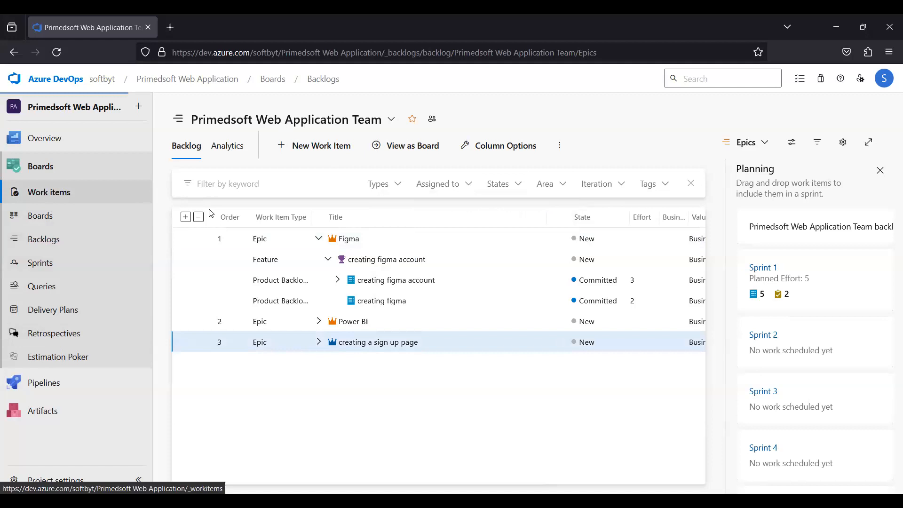
left_click(43, 214)
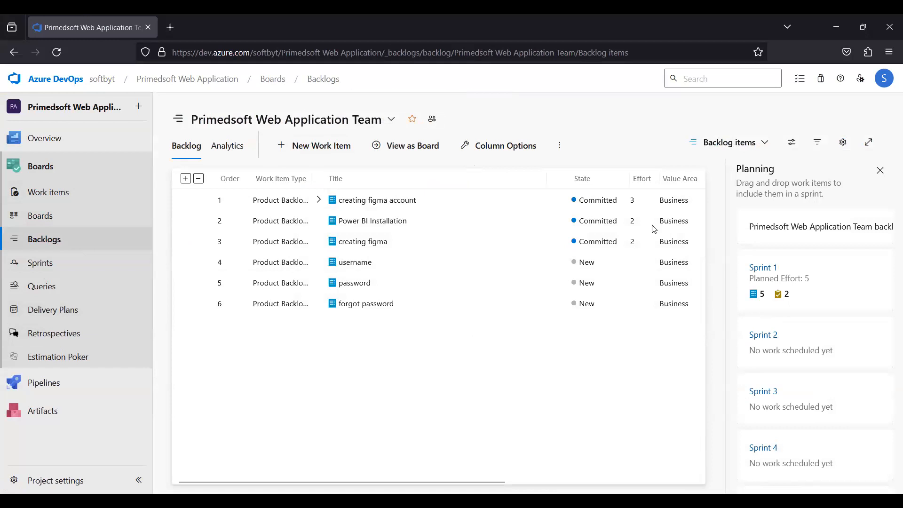
left_click(410, 150)
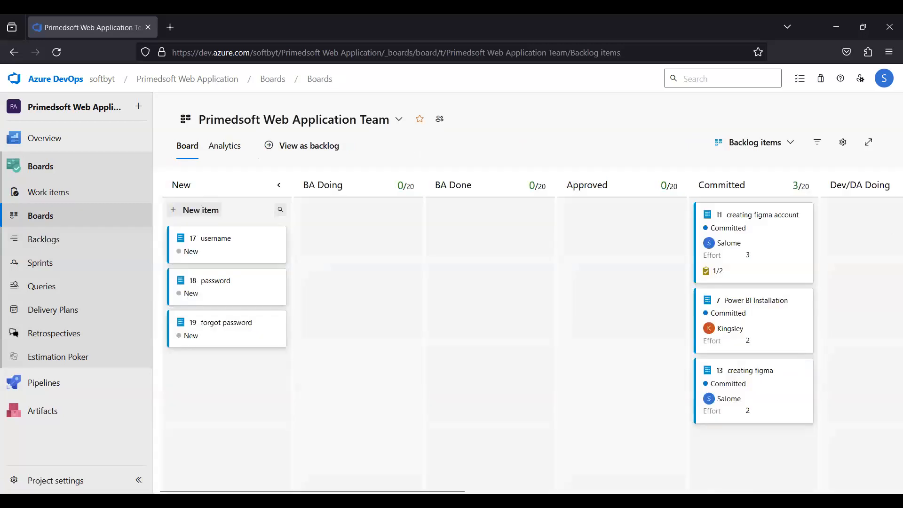
Scroll across the board to examine all of its workflow columns.
scroll(521, 336, "right", 1)
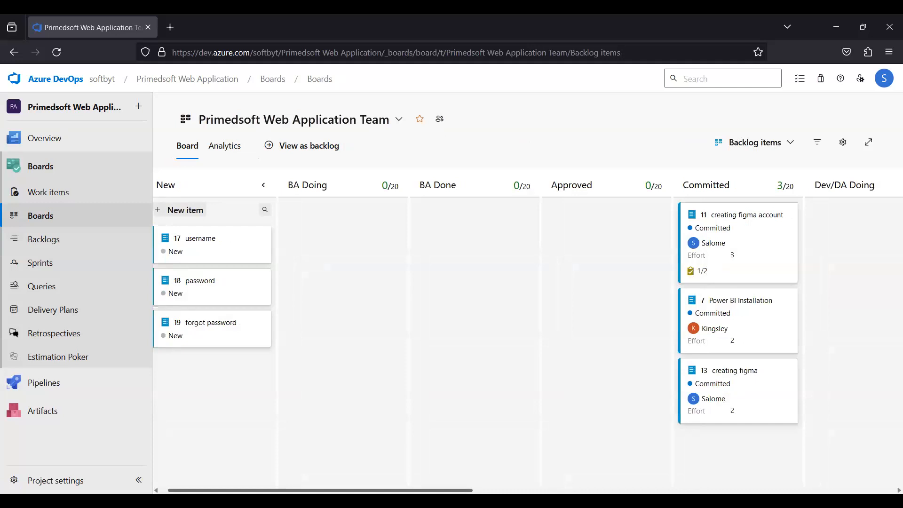
scroll(190, 258, "right", 15)
scroll(190, 258, "left", 15)
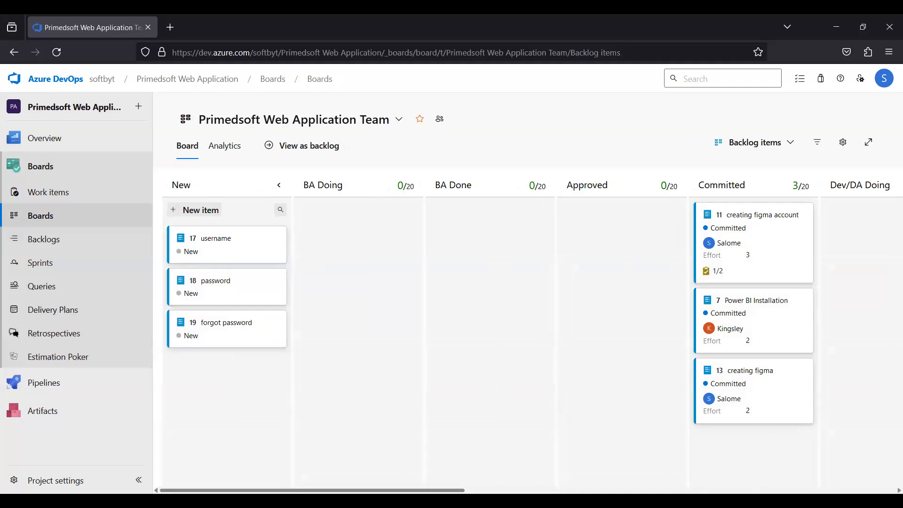
left_click_drag(367, 490, 408, 490)
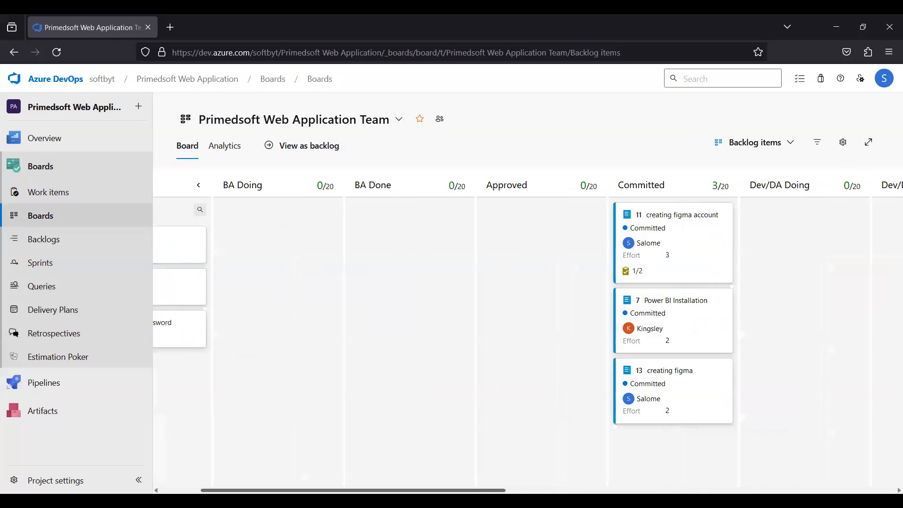
left_click_drag(468, 491, 700, 480)
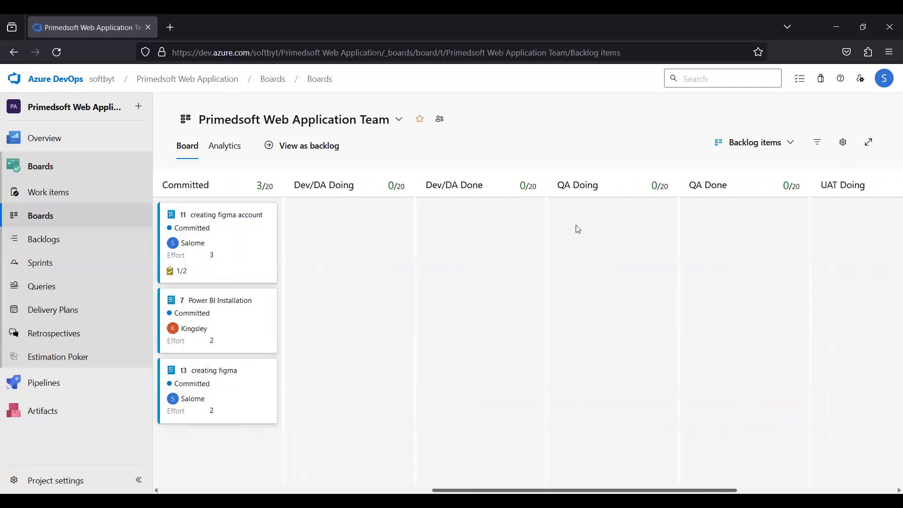
scroll(578, 229, "right", 5)
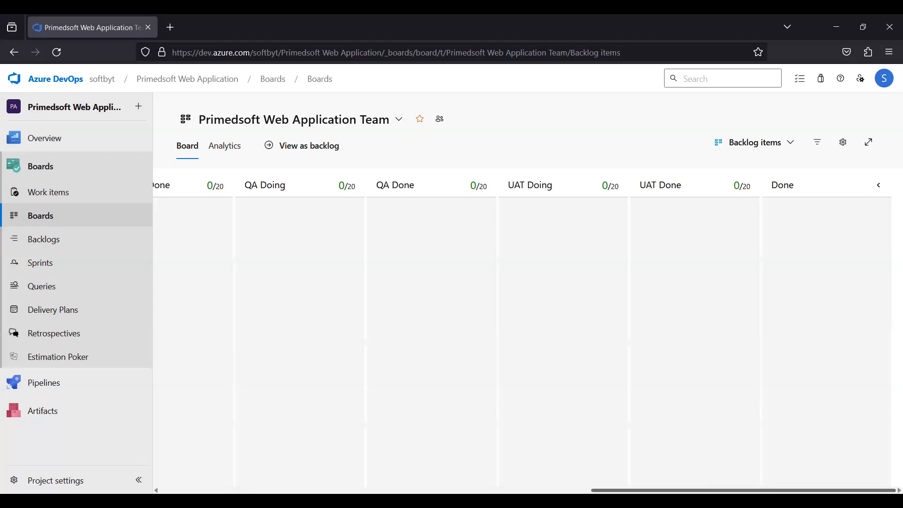
left_click_drag(743, 490, 312, 490)
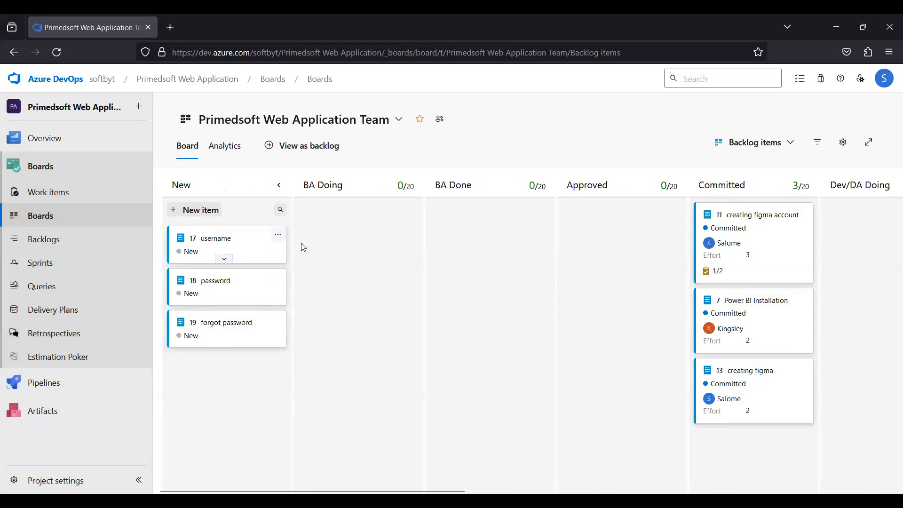
Move the 'username' card from the New column into the BA Doing column.
left_click_drag(234, 242, 304, 246)
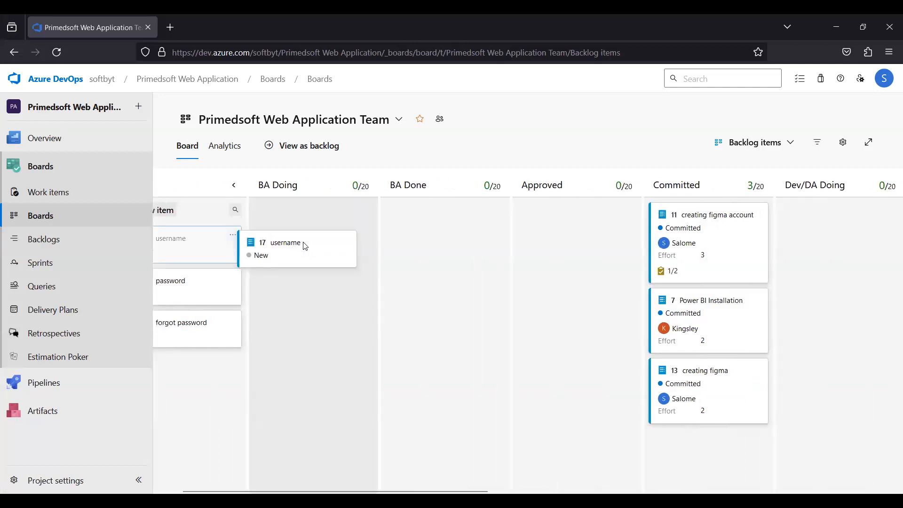
left_click_drag(305, 245, 303, 244)
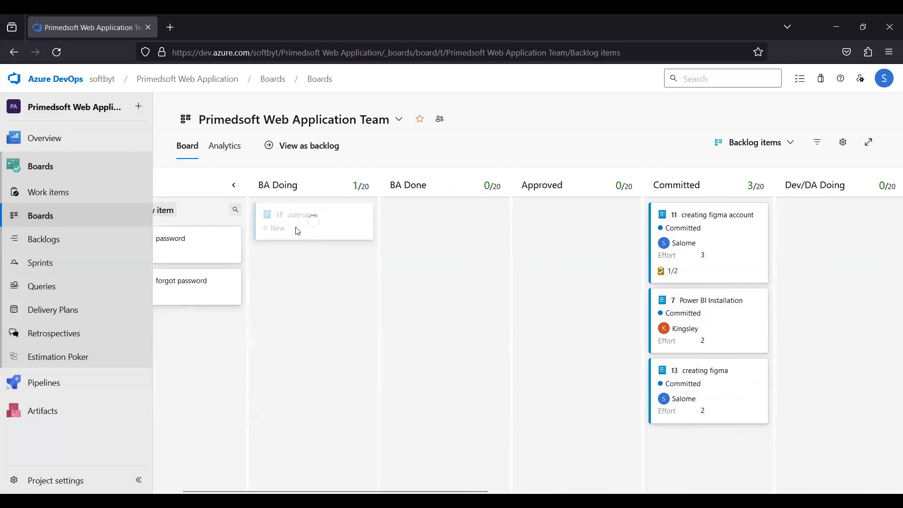
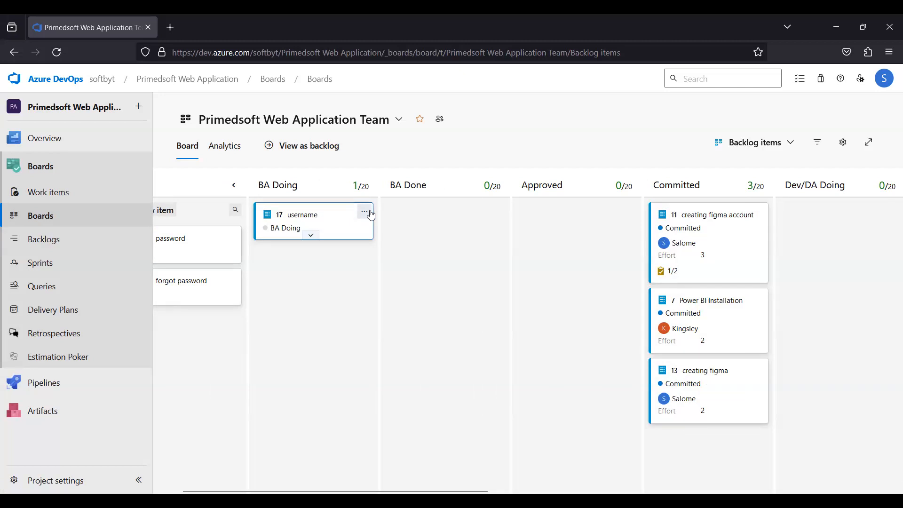
Open the 'username' backlog item and write a description template with the lines 'As a', 'I want' and 'So that'.
left_click(303, 215)
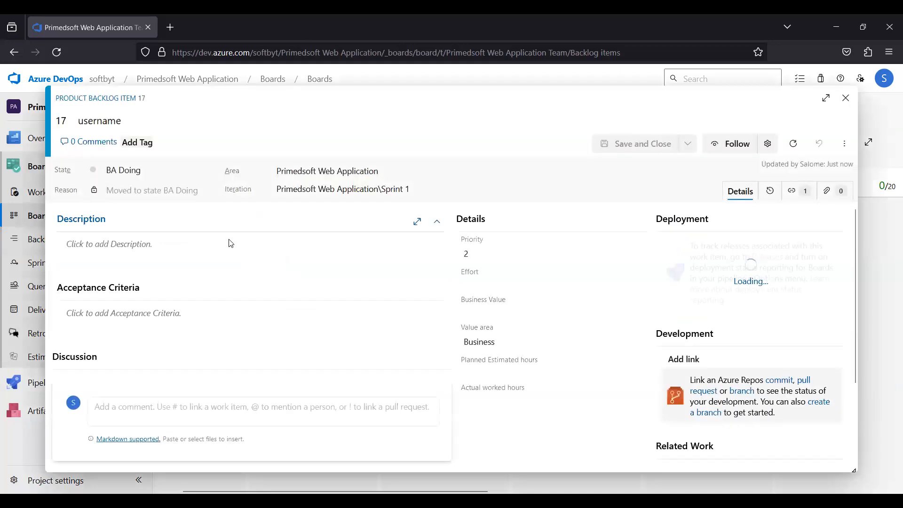
left_click(88, 248)
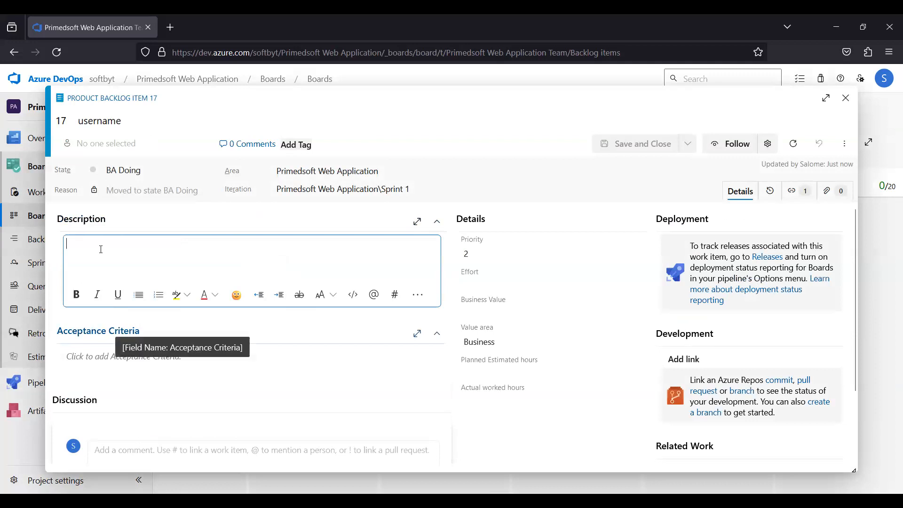
left_click(125, 356)
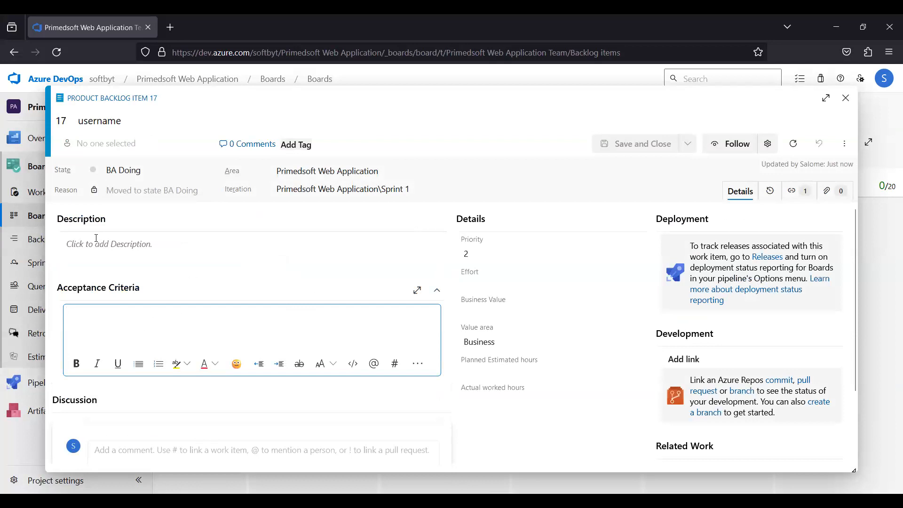
left_click(96, 239)
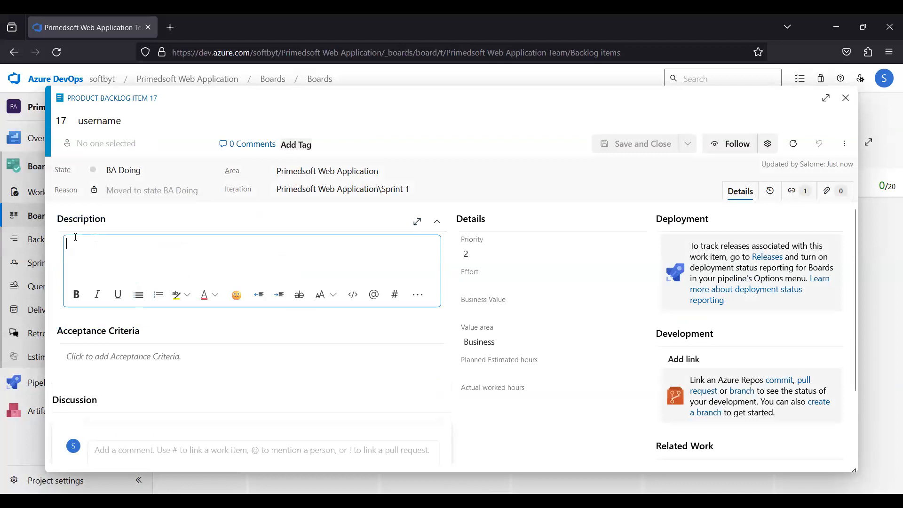
type("As a")
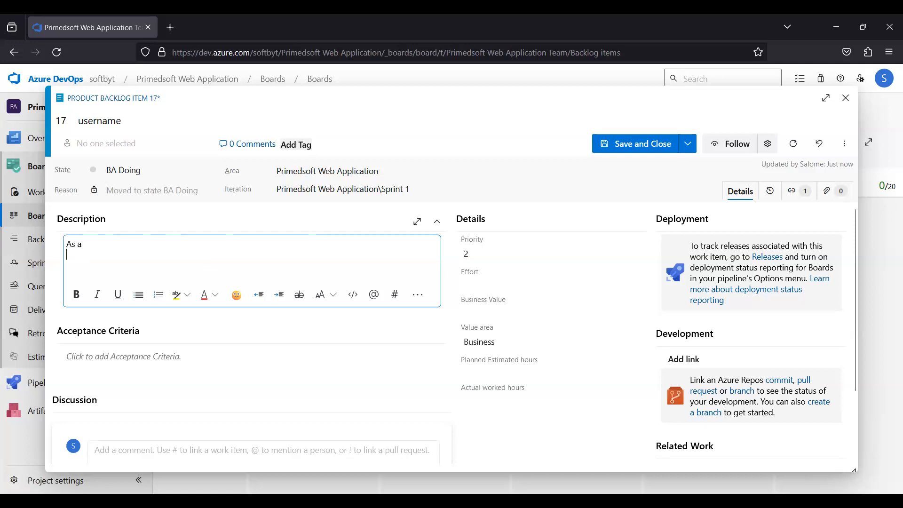
key("Return")
type("I want")
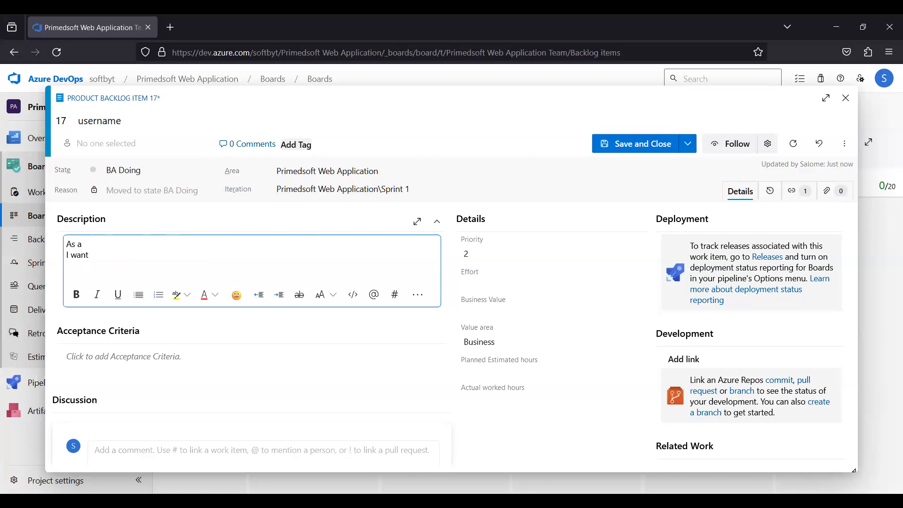
type("So that")
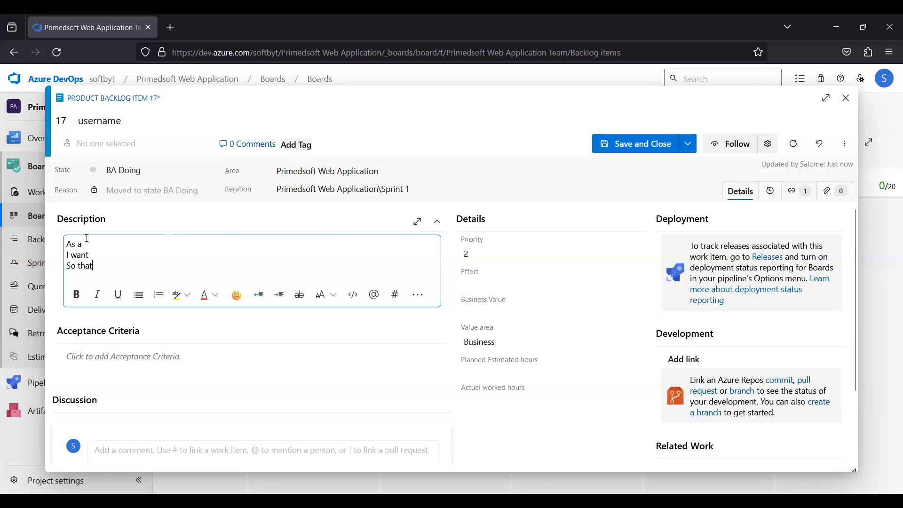
key("shift+Home")
left_click(100, 245)
left_click_drag(84, 248, 65, 246)
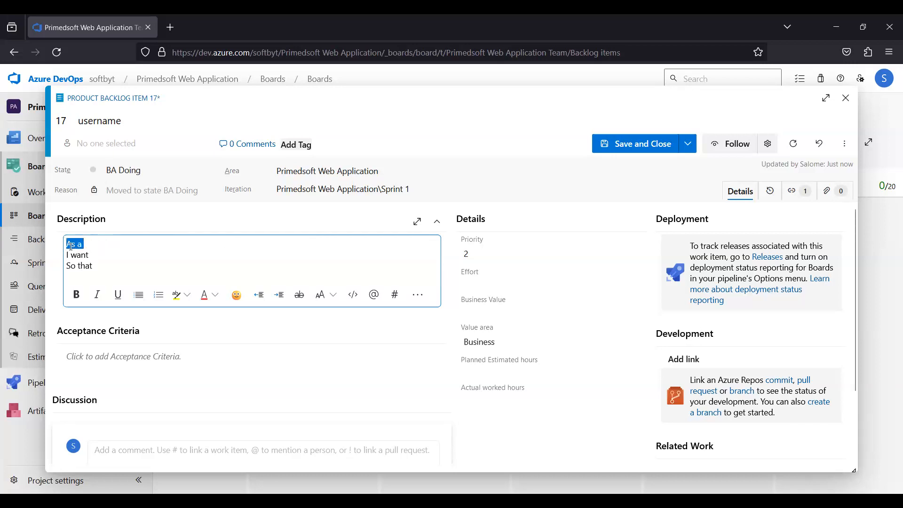
left_click(95, 244)
triple_click(69, 246)
mouse_move(91, 256)
left_mouse_down()
mouse_move(67, 257)
mouse_move(66, 266)
mouse_move(97, 269)
left_mouse_up()
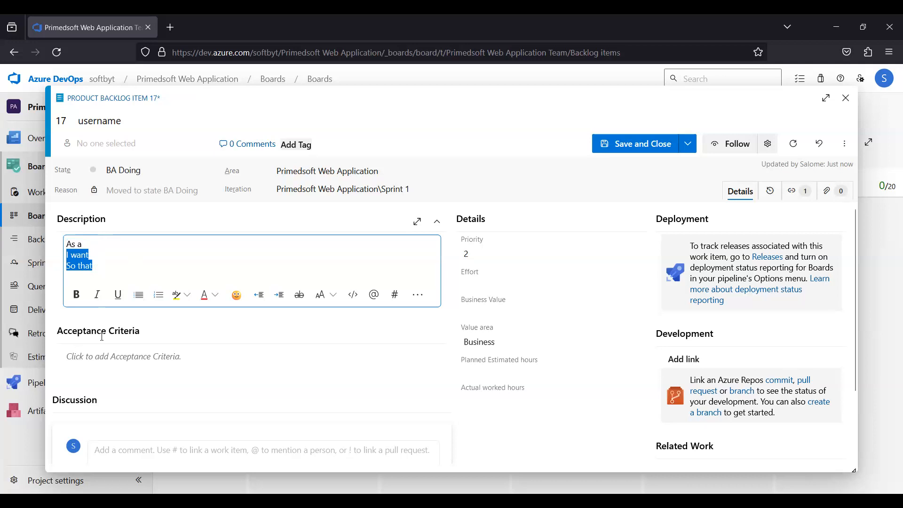
Fill the Acceptance Criteria with the lines 'Given', 'And', 'When' and 'Then'.
left_click(76, 352)
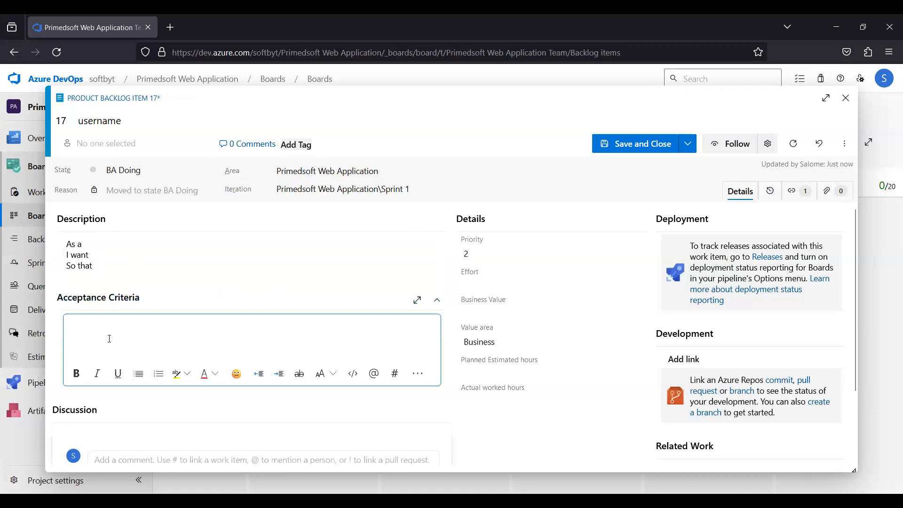
type("W")
key("BackSpace")
type("Given")
key("Return")
type("Whwn")
key("BackSpace")
key("BackSpace")
type("en ")
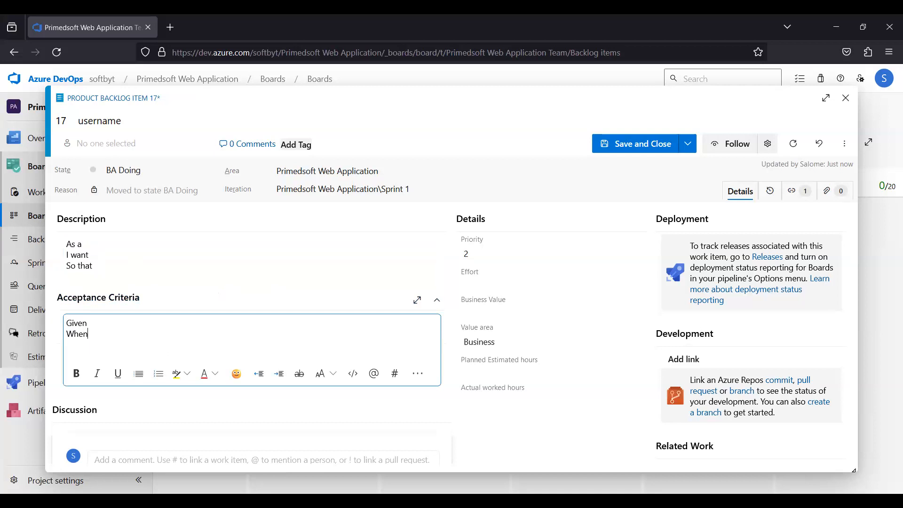
type("Then")
left_click_drag(69, 344, 67, 322)
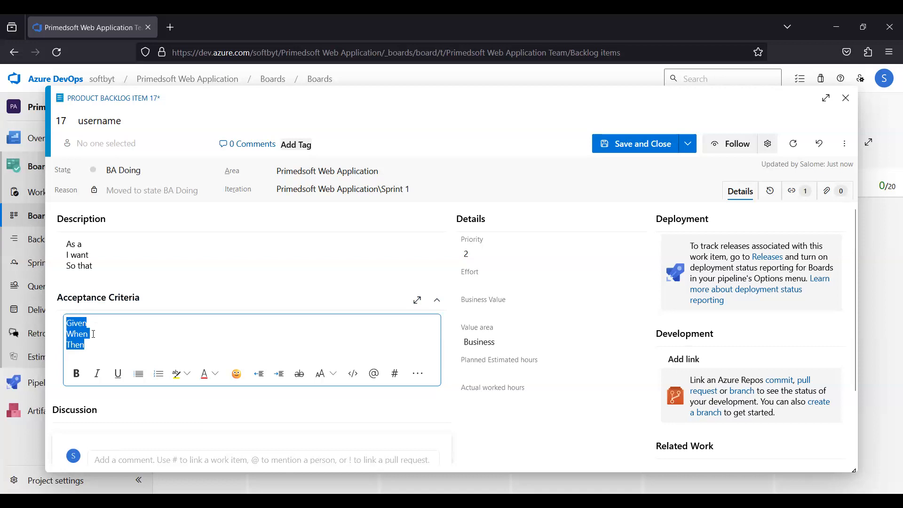
left_click(75, 333)
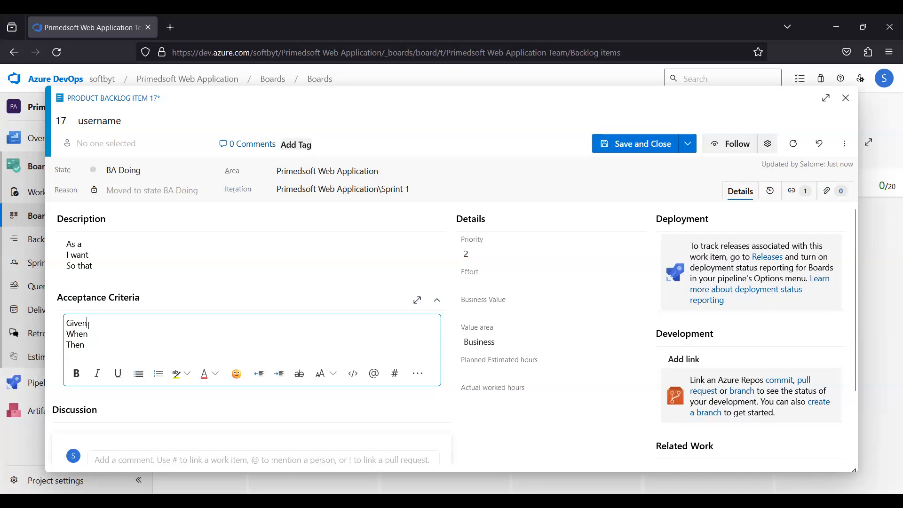
key("Return")
type("And")
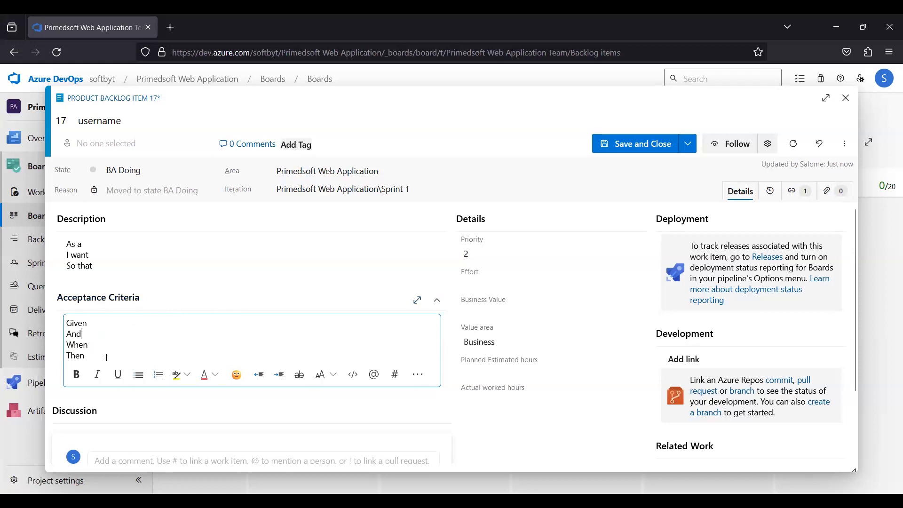
Save and close the 'username' work item.
left_click(89, 324)
double_click(68, 324)
left_click(93, 338)
key("ctrl+a")
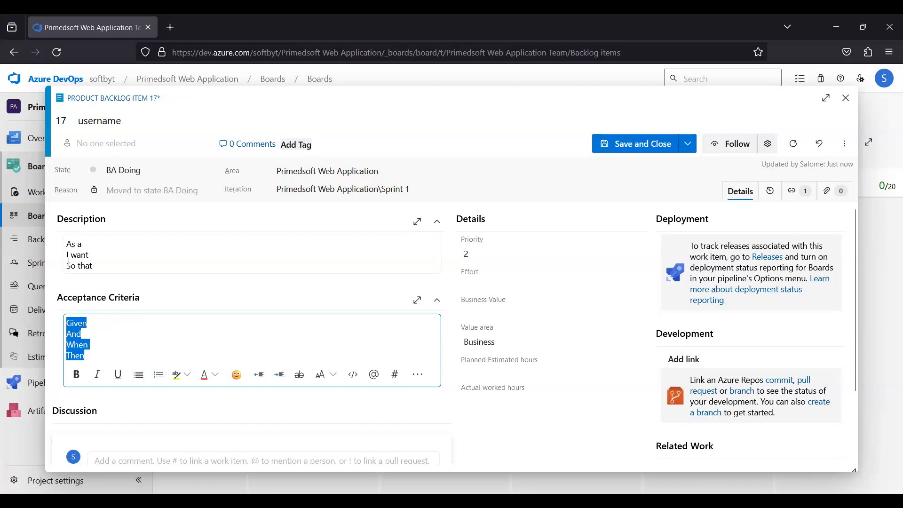
left_click(69, 261)
key("ctrl+a")
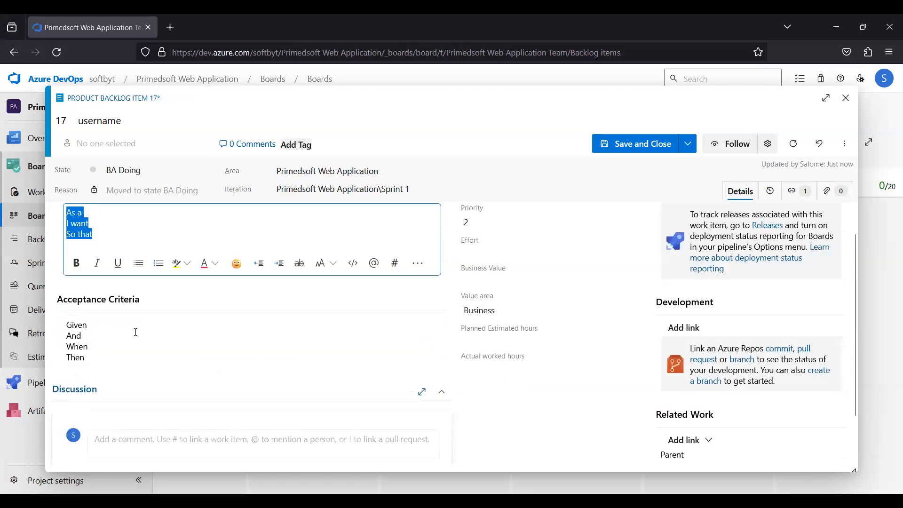
left_click(662, 152)
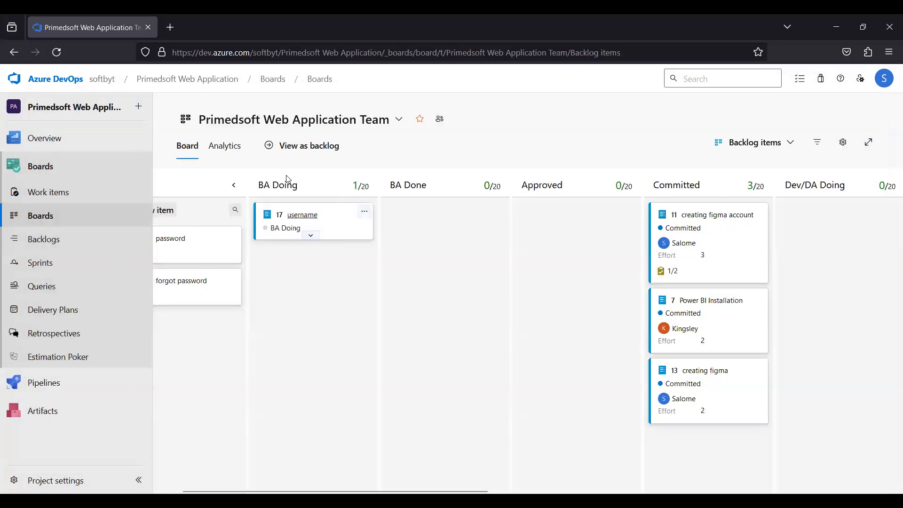
Reopen the 'username' item to review its description, acceptance criteria and parent link, then close it.
left_click(312, 226)
left_click(365, 212)
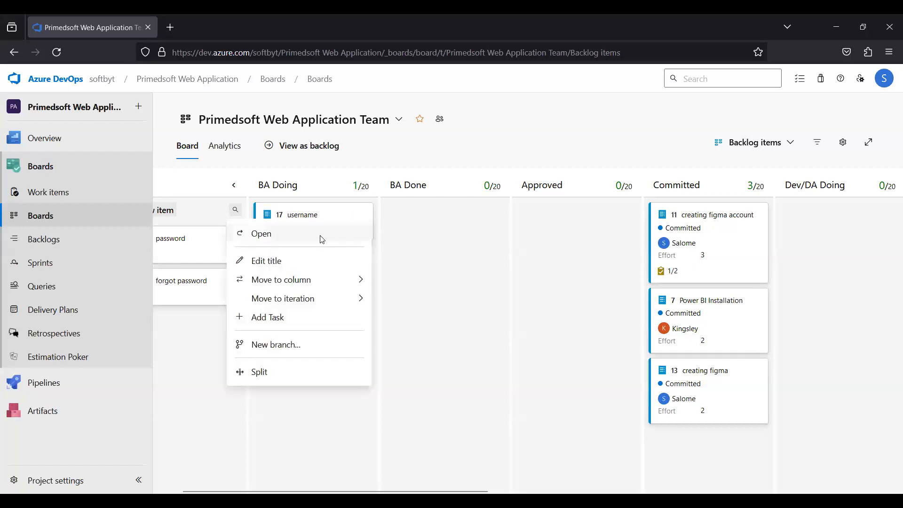
left_click(262, 234)
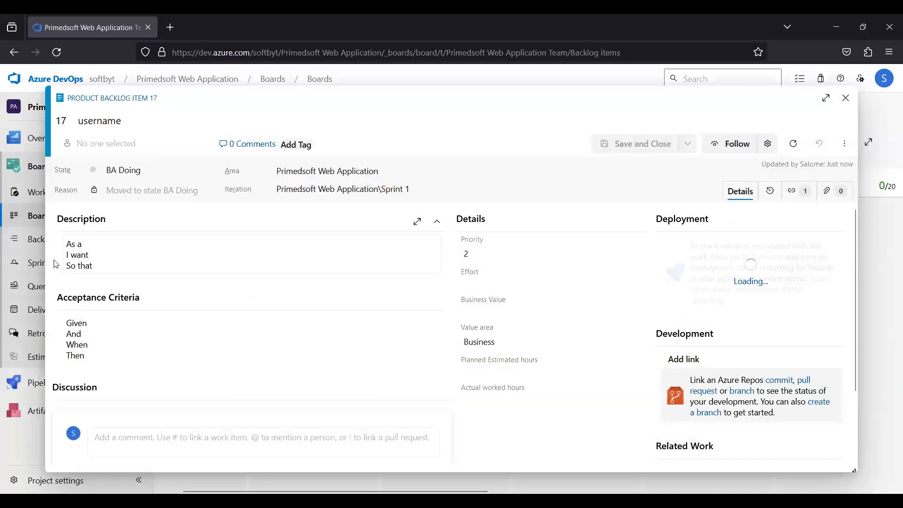
scroll(479, 207, "down", 2)
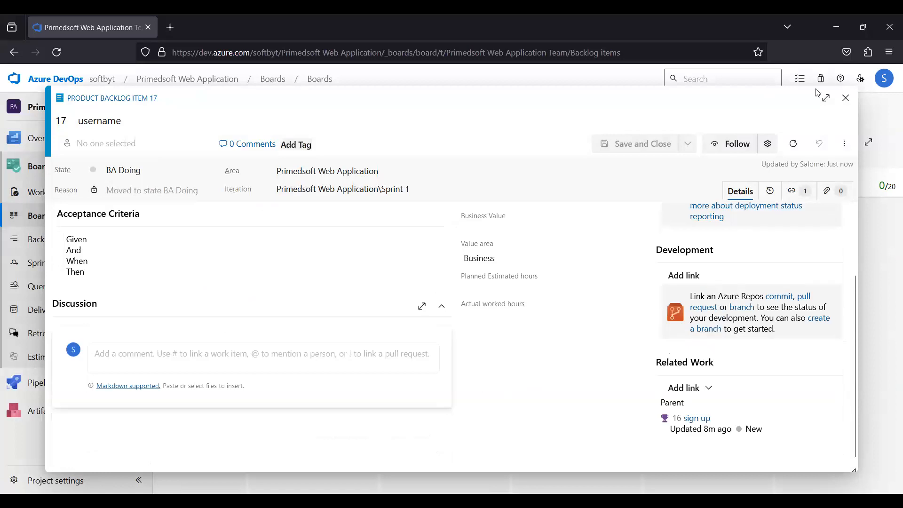
left_click(846, 97)
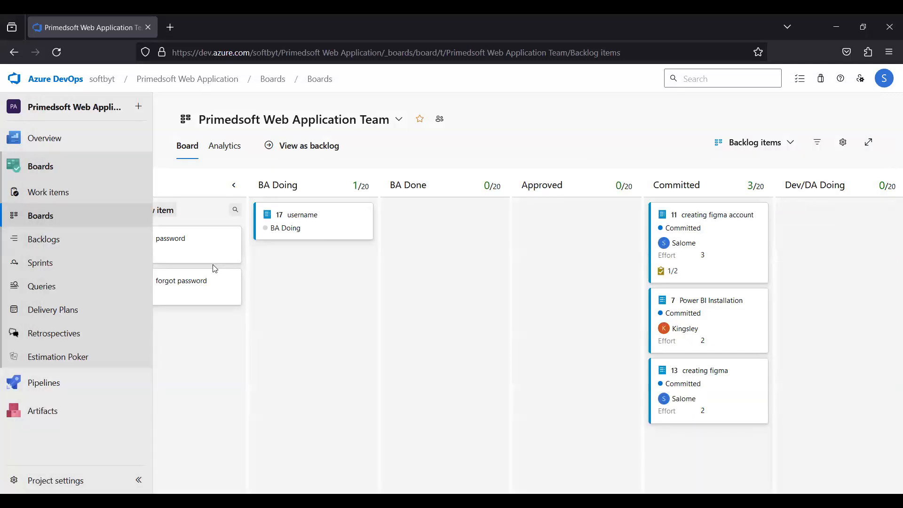
Move the 'username' card from BA Doing through BA Done into the Approved column.
left_click_drag(306, 221, 437, 228)
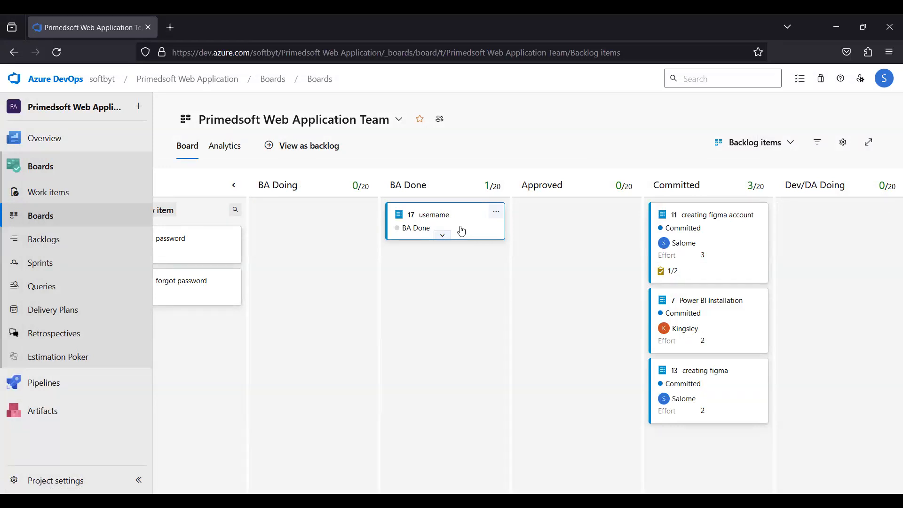
left_click_drag(467, 228, 603, 221)
left_click_drag(551, 236, 468, 228)
left_click_drag(467, 226, 601, 218)
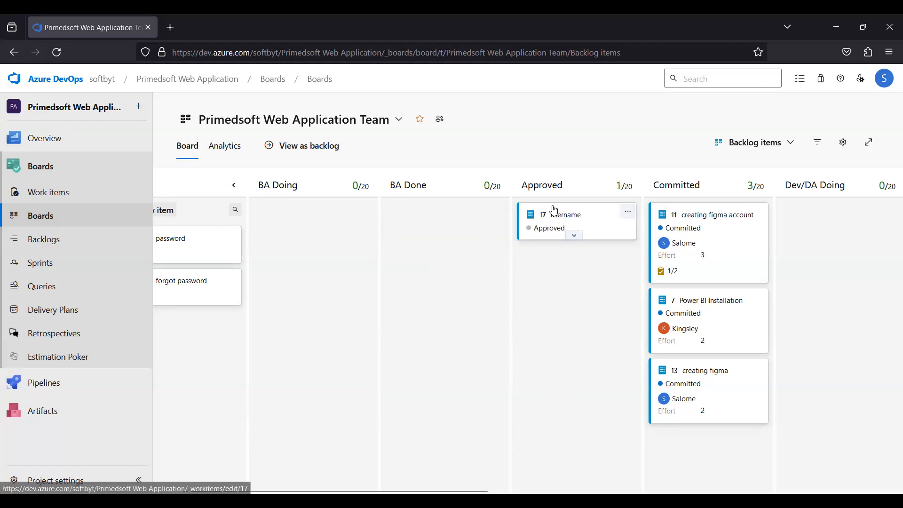
right_click(563, 337)
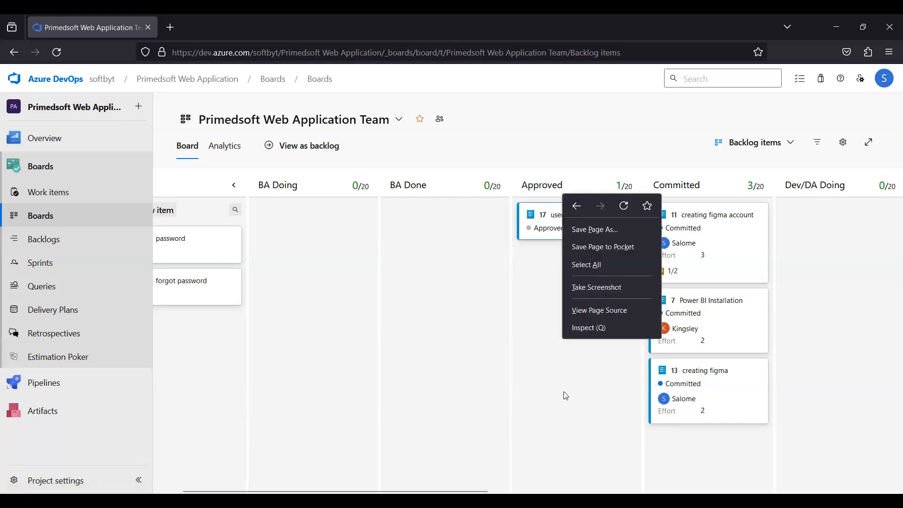
left_click(566, 395)
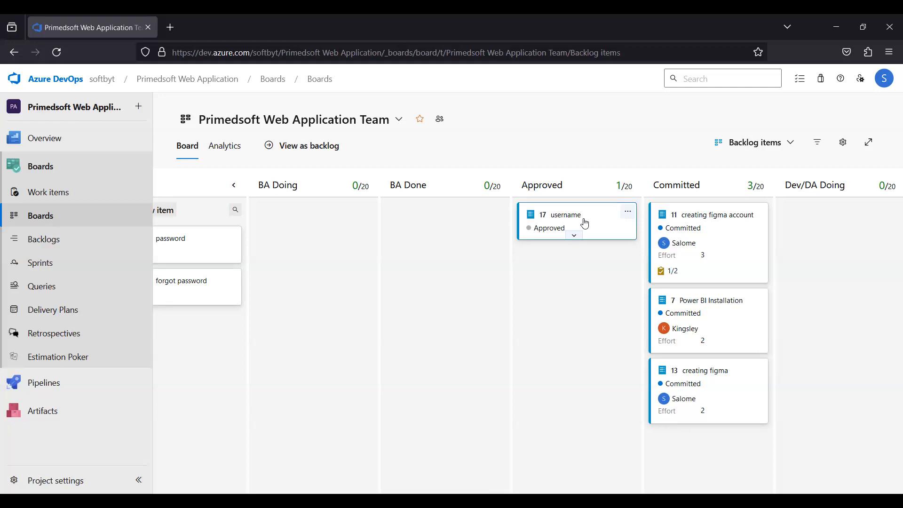
Move the 'username' card column by column through Committed, Dev/DA, QA and UAT stages into Done.
left_click_drag(597, 223, 593, 223)
left_click_drag(621, 226, 712, 218)
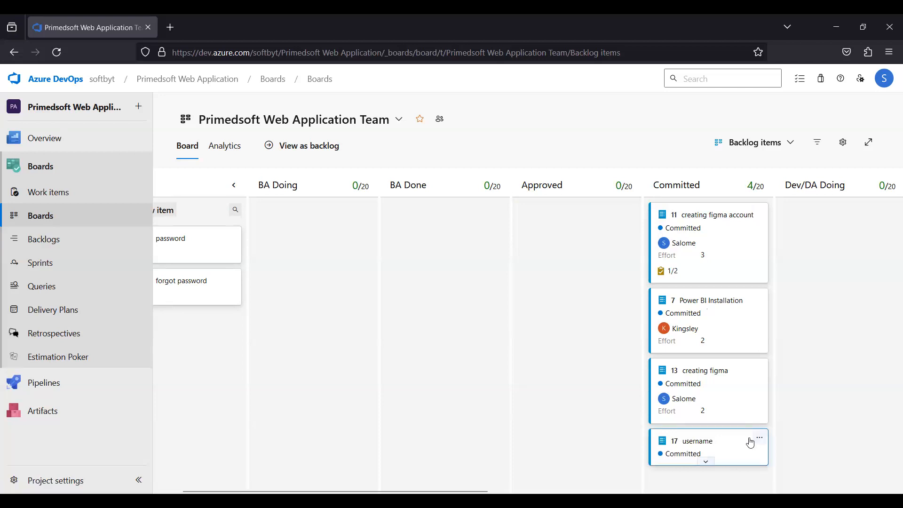
left_click_drag(706, 445, 641, 226)
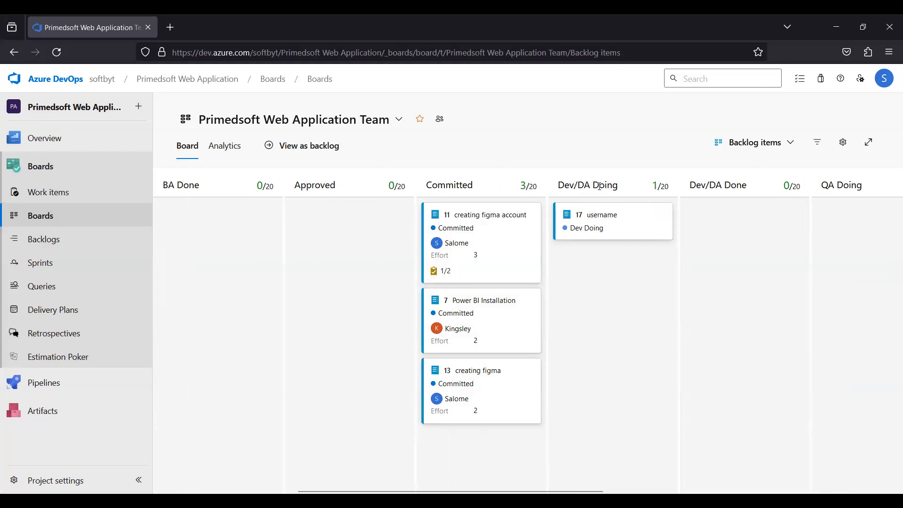
left_click_drag(600, 216, 696, 200)
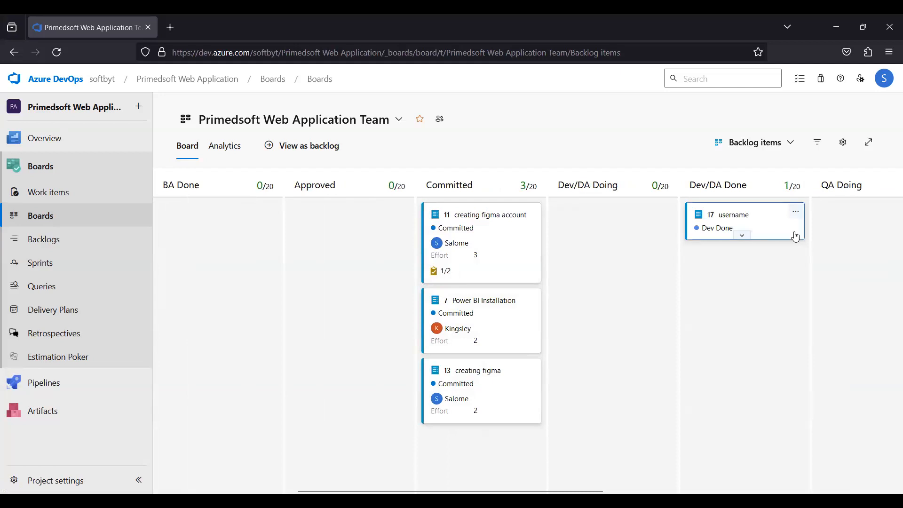
left_click_drag(795, 236, 825, 233)
left_click_drag(768, 222, 785, 227)
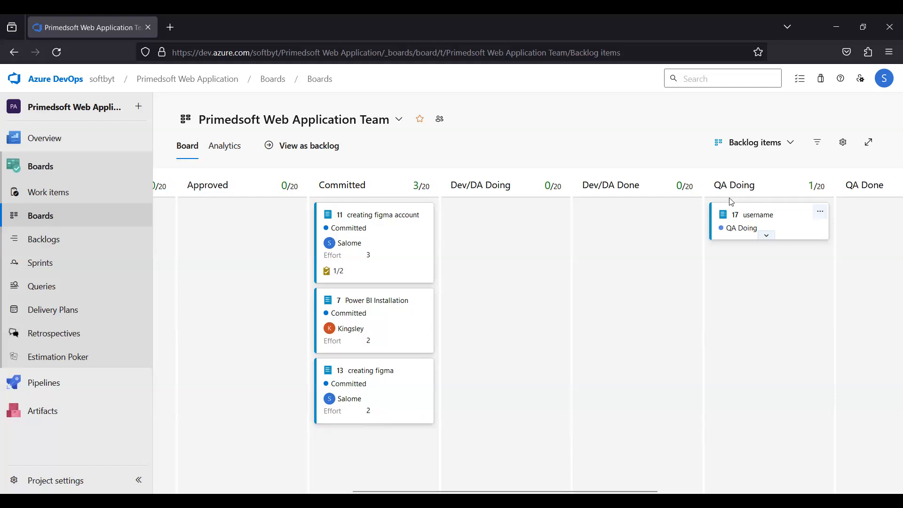
mouse_move(785, 232)
left_mouse_down()
mouse_move(846, 230)
mouse_move(777, 228)
left_mouse_up()
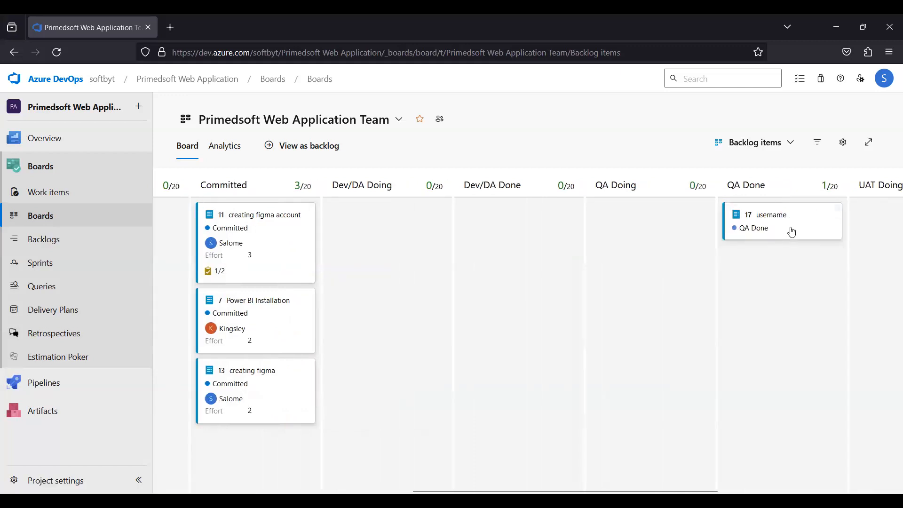
mouse_move(800, 230)
left_mouse_down()
mouse_move(816, 228)
mouse_move(790, 217)
left_mouse_up()
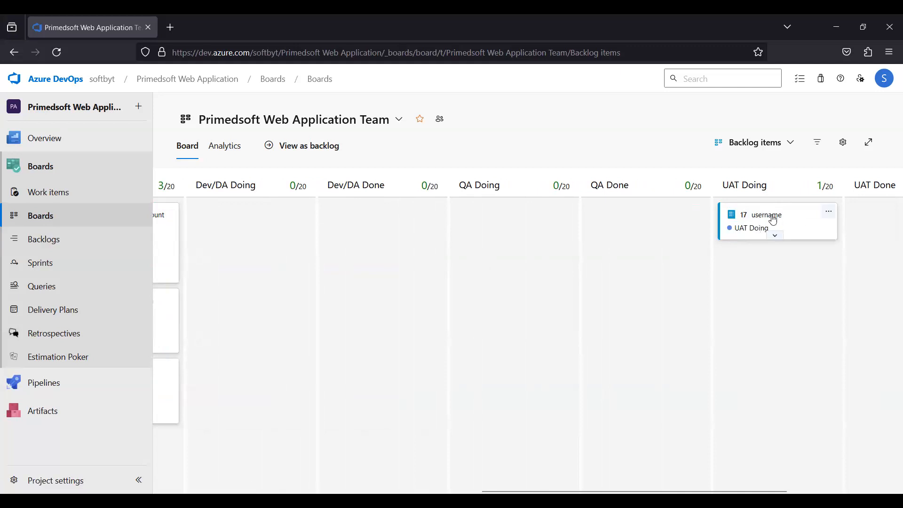
mouse_move(786, 224)
left_mouse_down()
mouse_move(829, 224)
mouse_move(786, 211)
left_mouse_up()
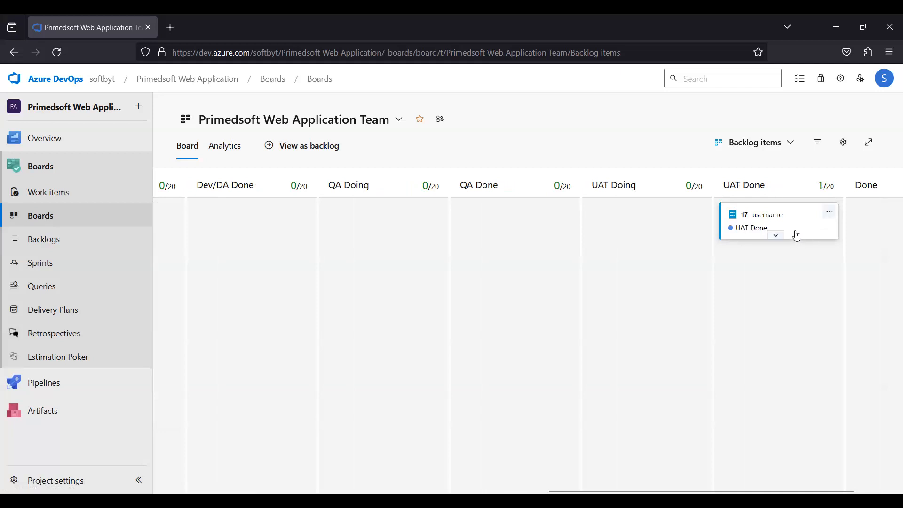
left_click_drag(822, 236, 855, 223)
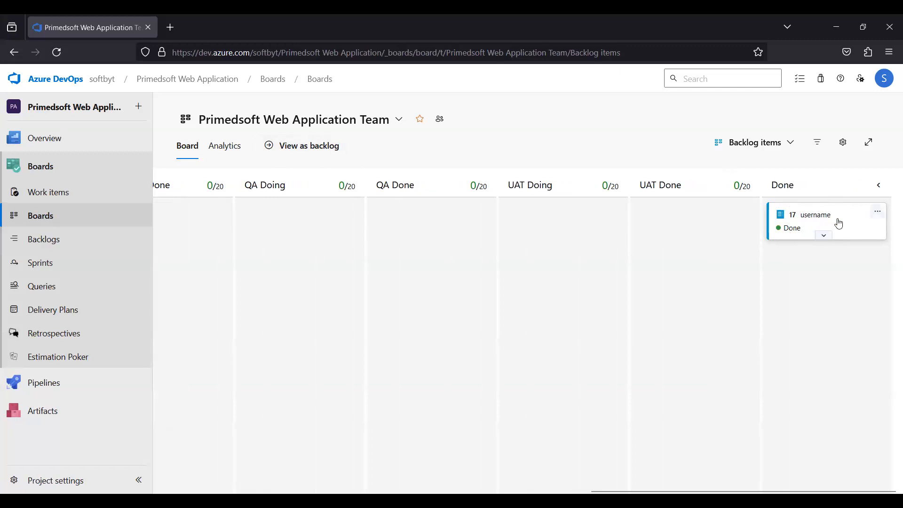
Move the 'username' card back to the New column and expand the card's details.
left_click_drag(814, 231, 228, 337)
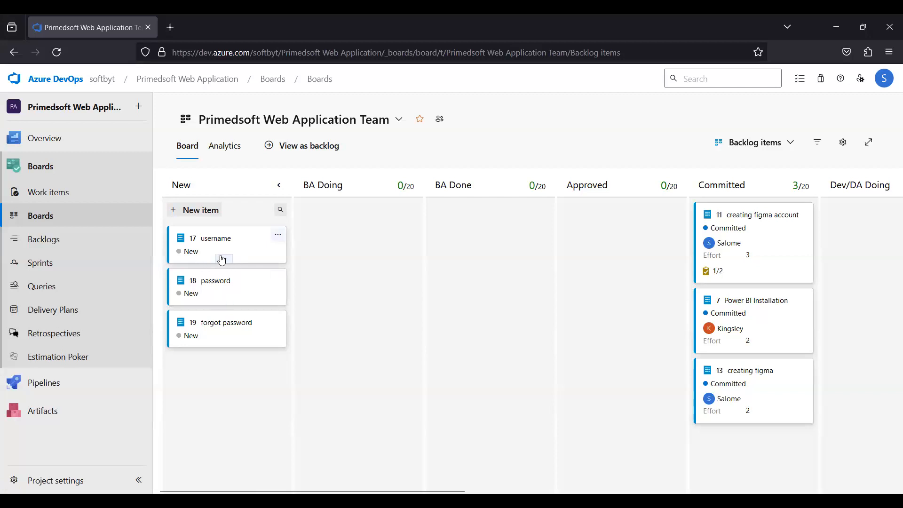
left_click(222, 260)
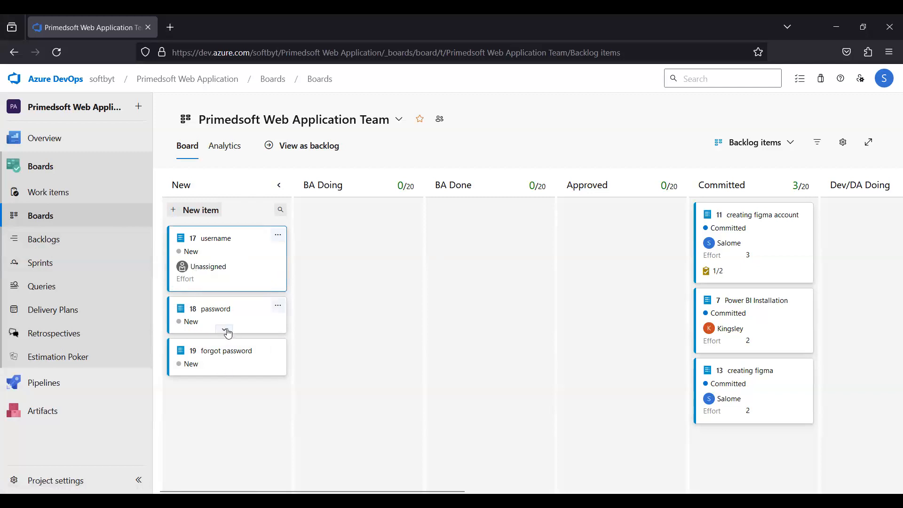
Expand the 'password' card on the board to show its assignee and effort details.
left_click(225, 331)
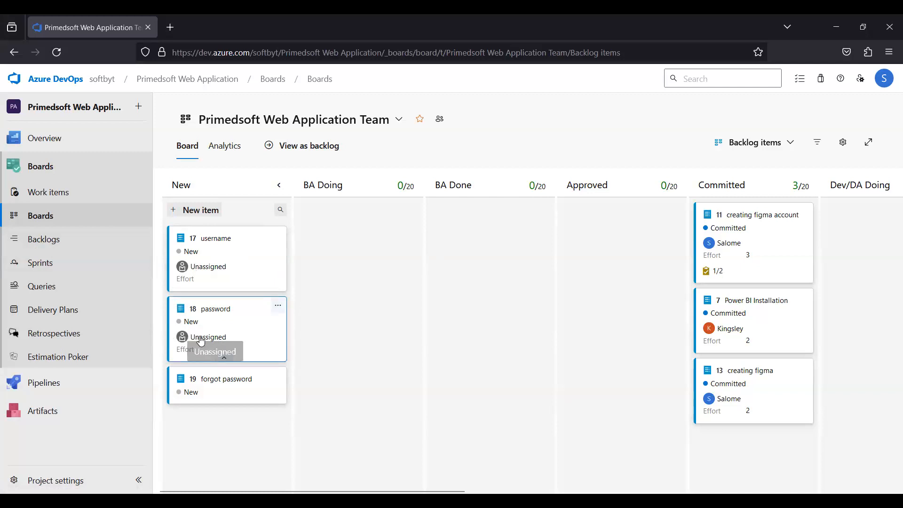
left_click(225, 355)
left_click(225, 331)
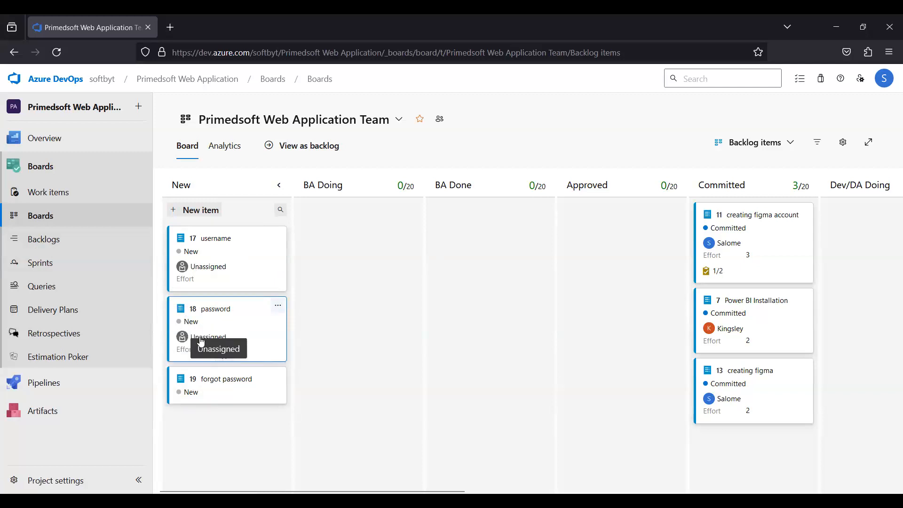
Open the work items list and filter it by Assigned to, selecting Salome and Kingsley.
left_click(43, 239)
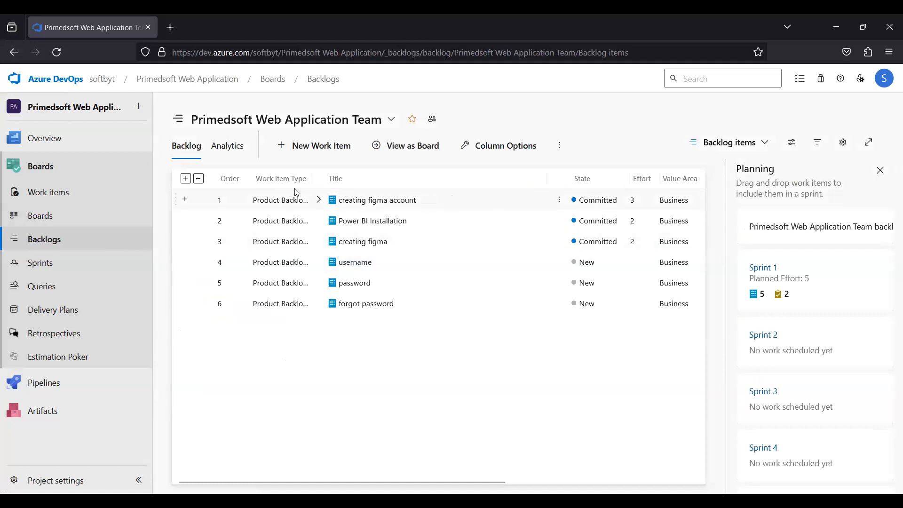
left_click(43, 218)
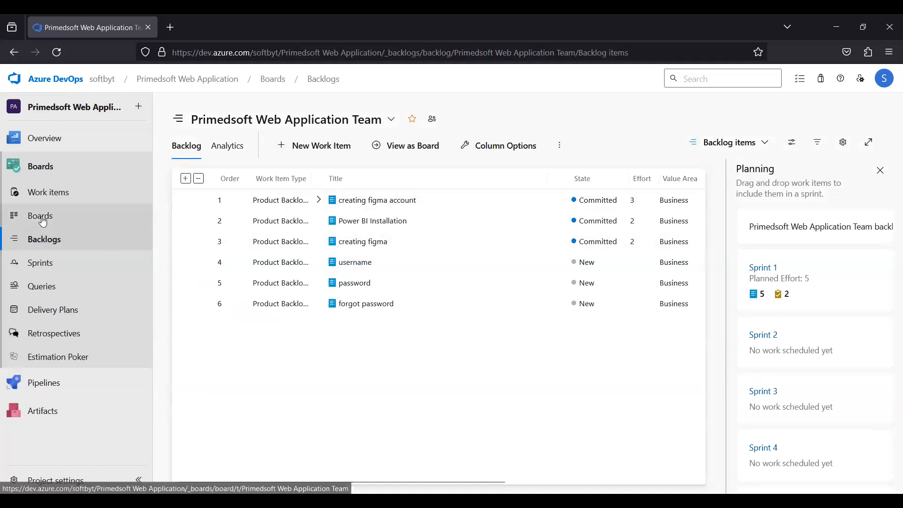
left_click(57, 192)
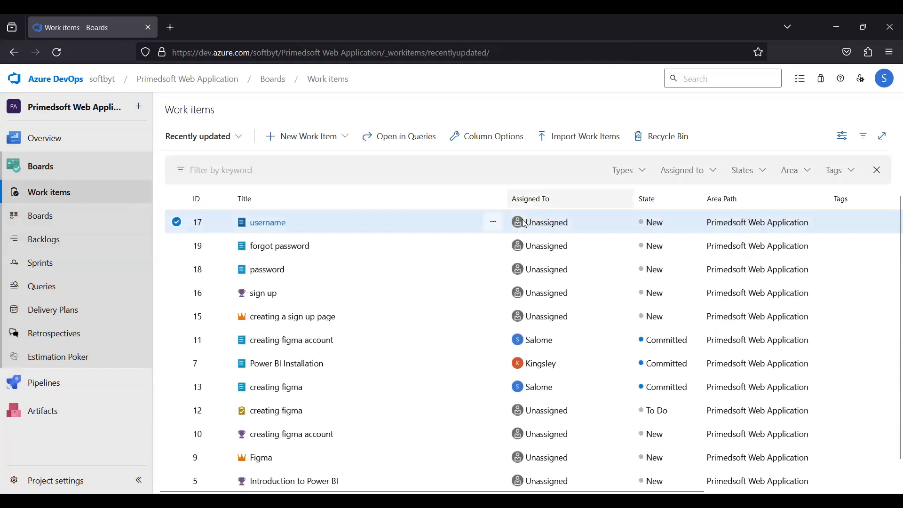
left_click(494, 222)
left_click(700, 180)
left_click(700, 179)
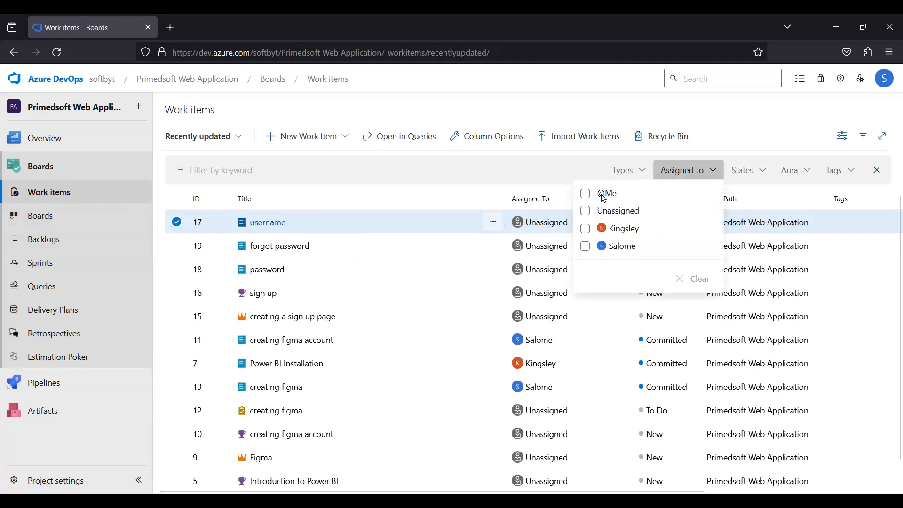
left_click(610, 247)
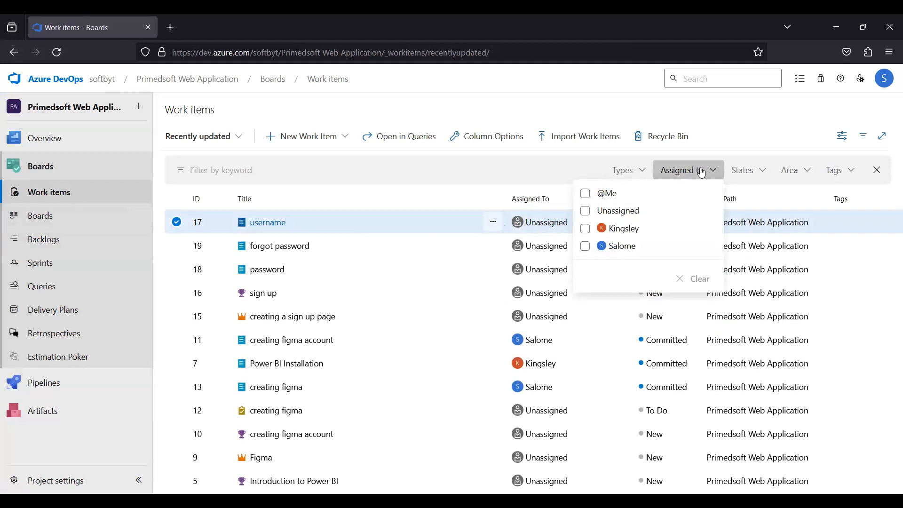
left_click(696, 175)
left_click(697, 176)
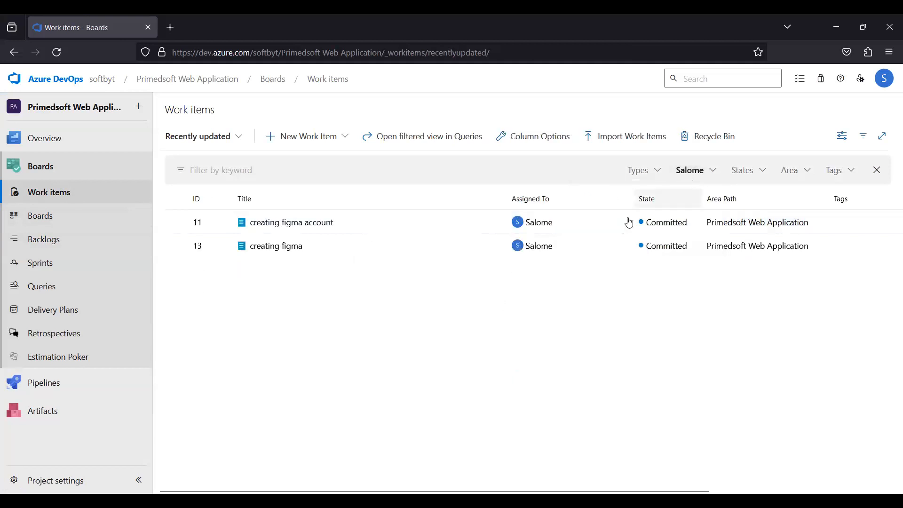
left_click(585, 229)
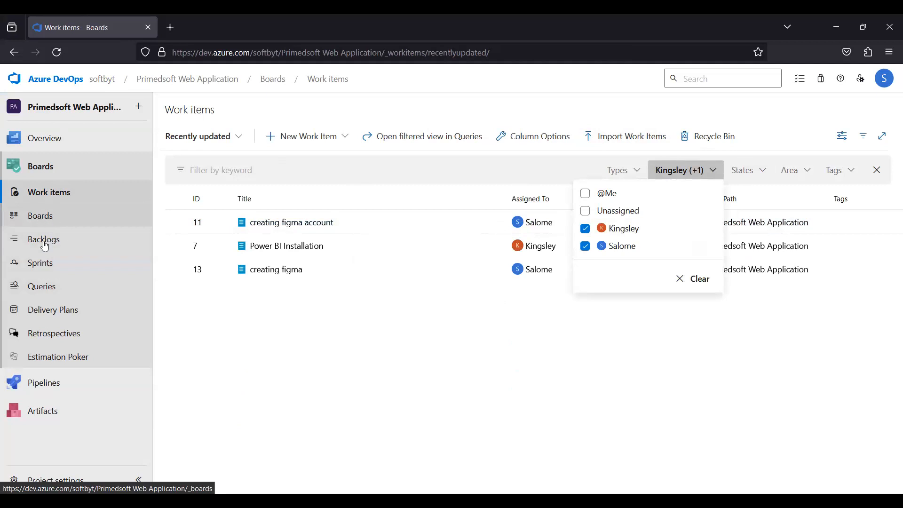
left_click(55, 195)
left_click(812, 227)
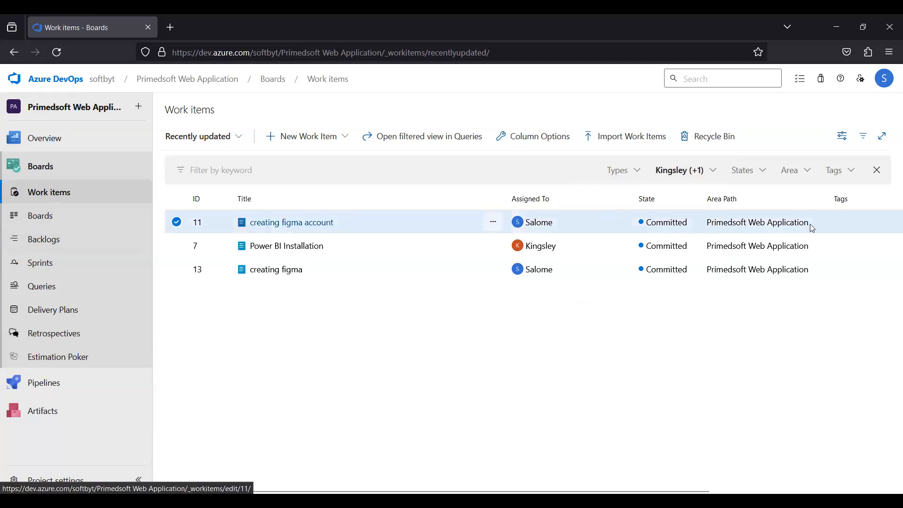
Open a new task form under 'creating figma account' in the backlog, review its parent link, and close it unsaved.
left_click(40, 225)
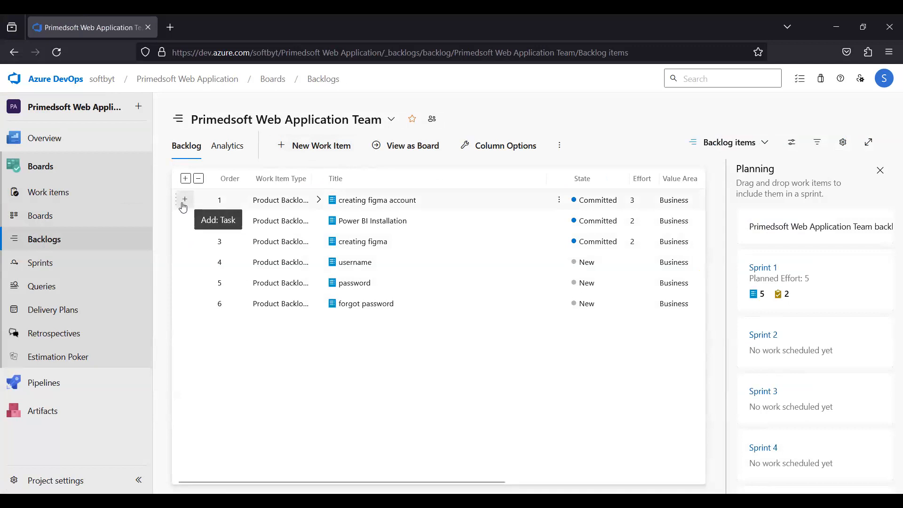
left_click(184, 202)
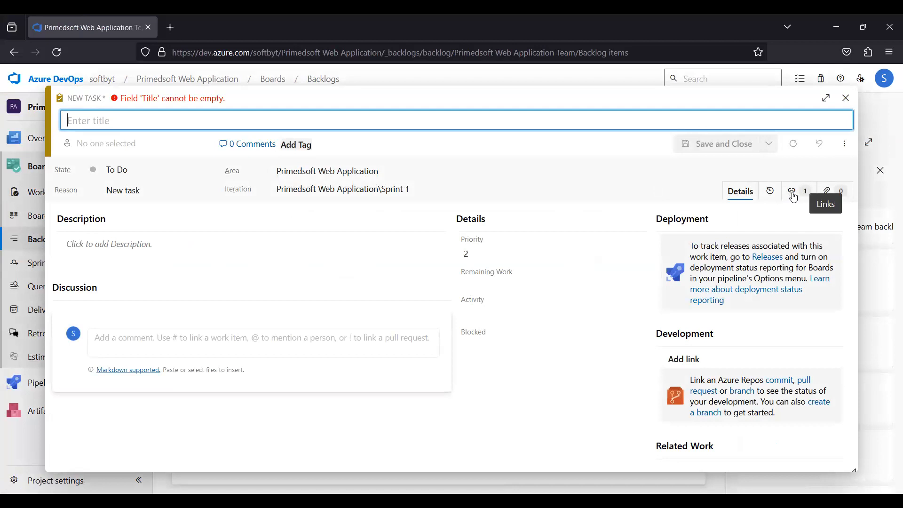
left_click(795, 194)
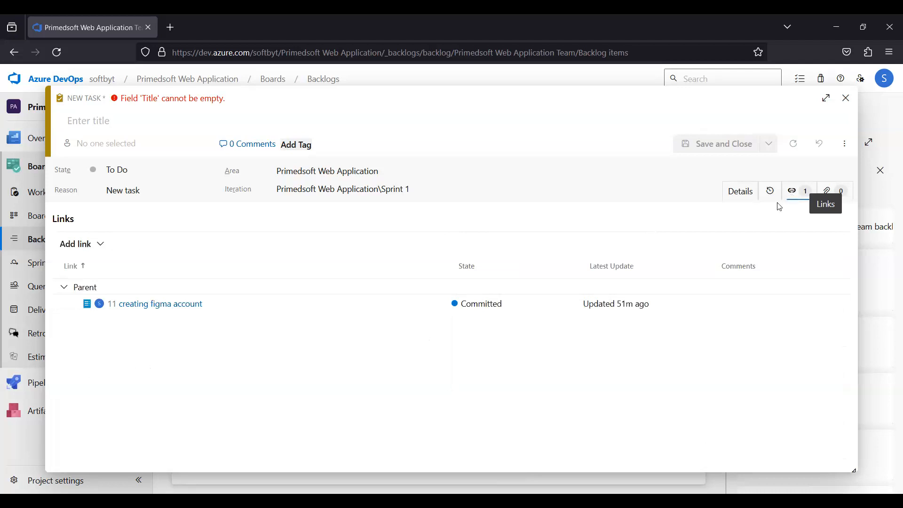
left_click(65, 287)
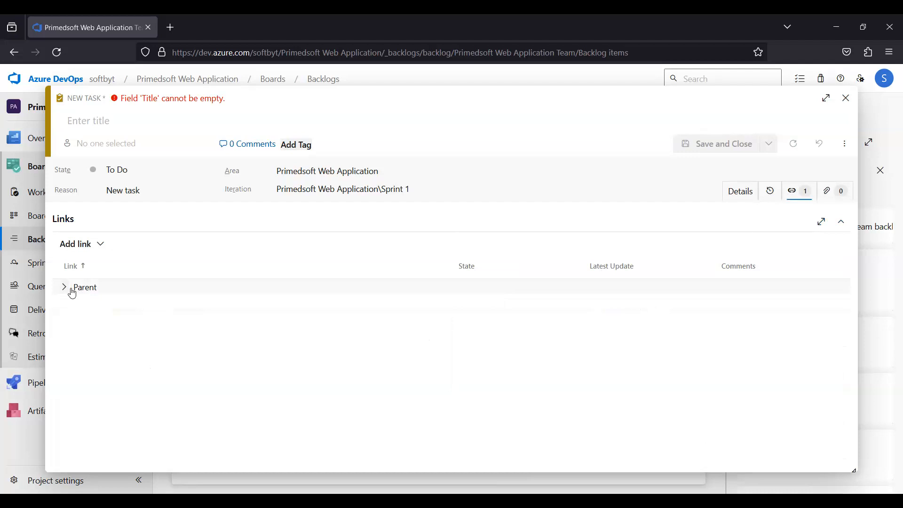
left_click(70, 288)
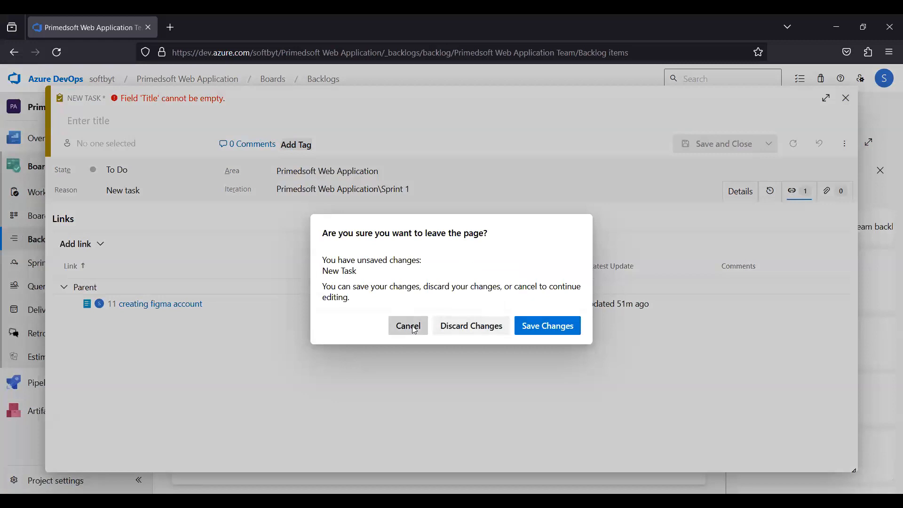
left_click(842, 99)
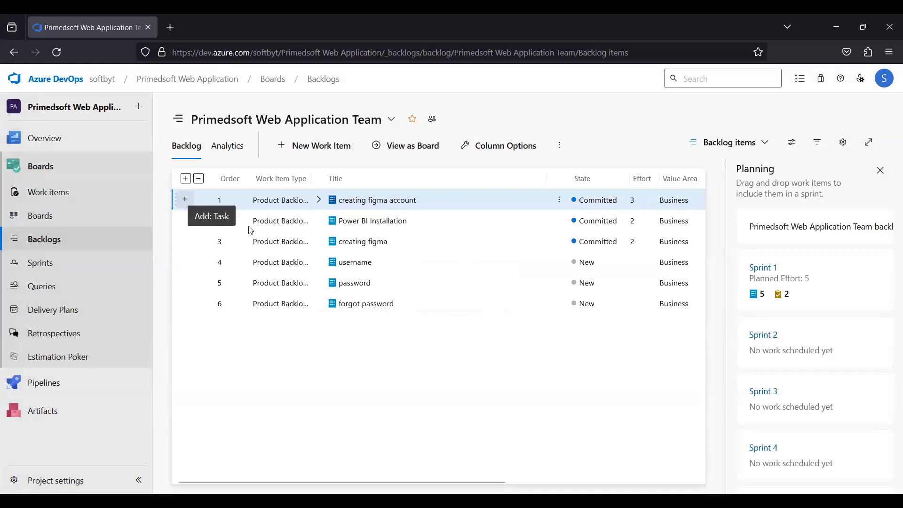
Switch the backlog level to Epics, then Features, then back to Backlog items.
left_click(765, 144)
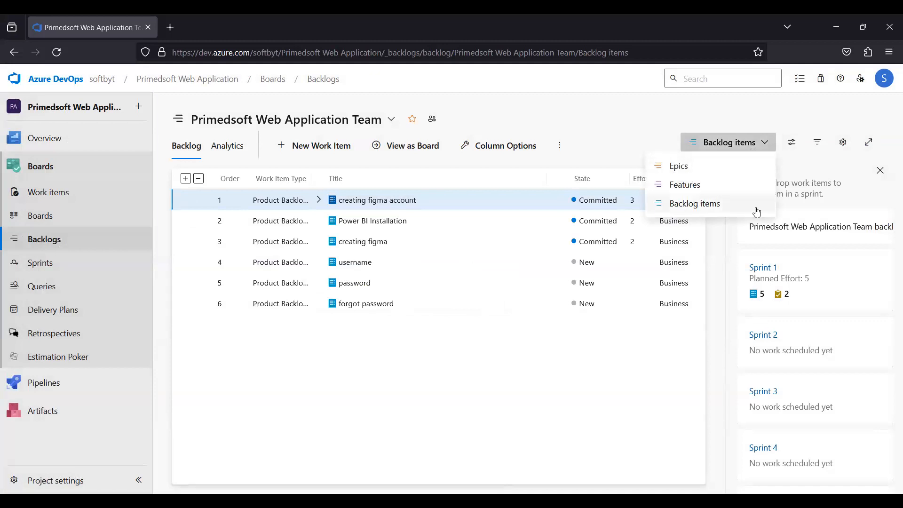
left_click(672, 167)
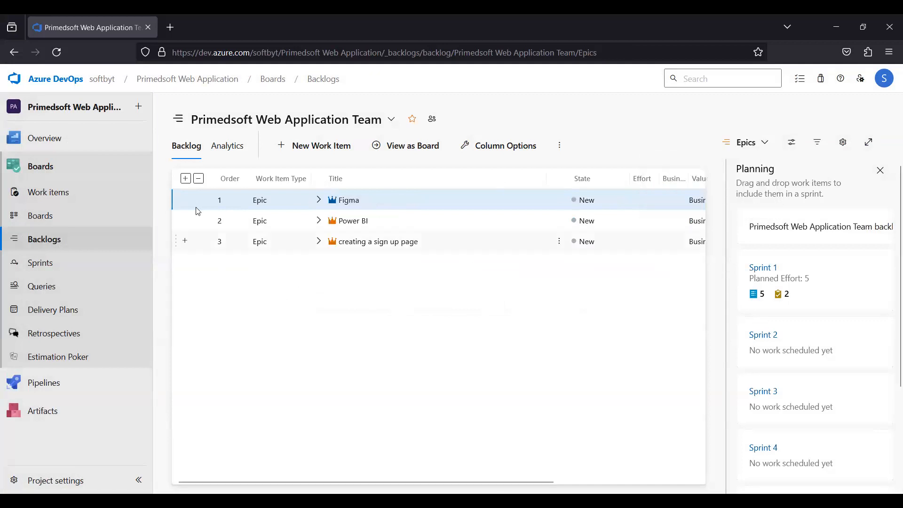
left_click(767, 144)
left_click(691, 184)
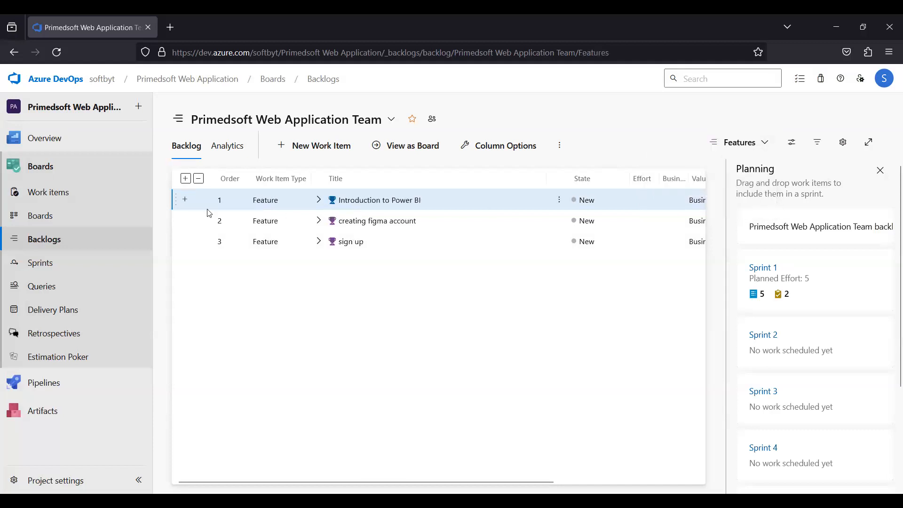
left_click(765, 145)
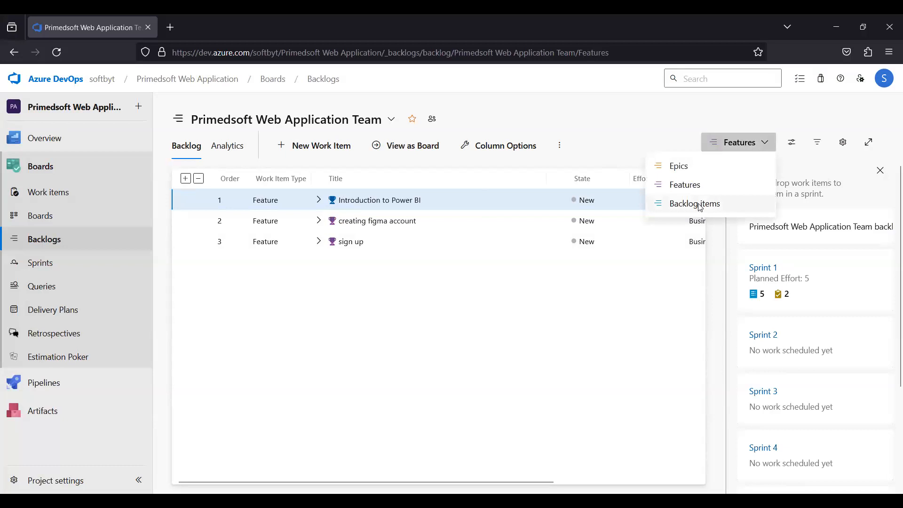
left_click(699, 204)
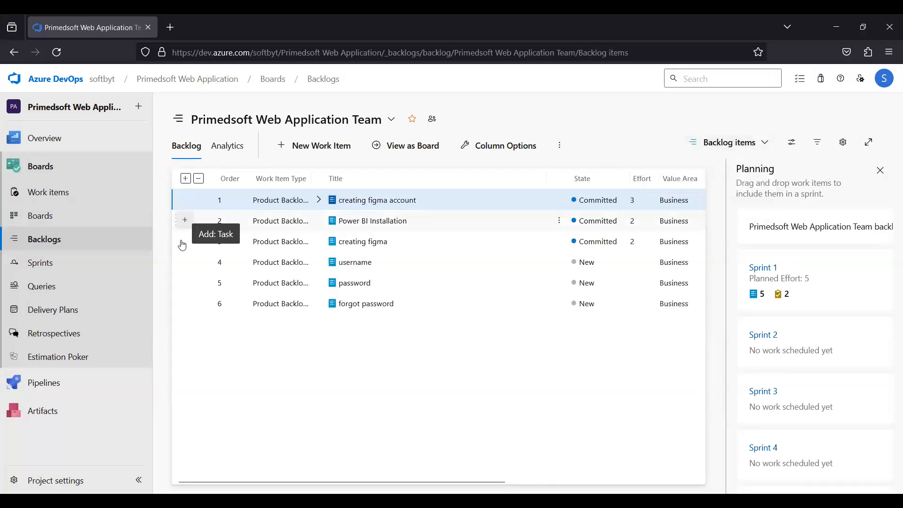
Open the Sprint 1 taskboard and move the 'creating figma' task from To Do to Done.
left_click(40, 267)
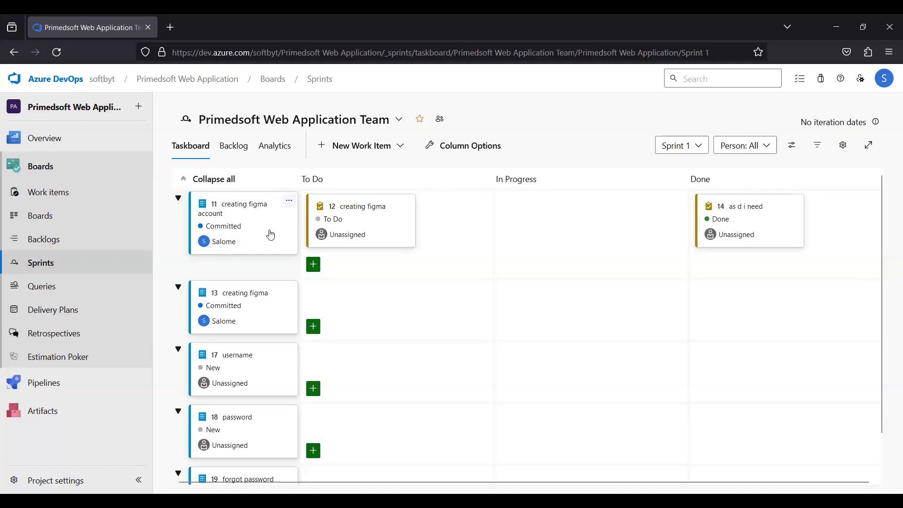
left_click(363, 219)
left_click_drag(385, 223, 748, 214)
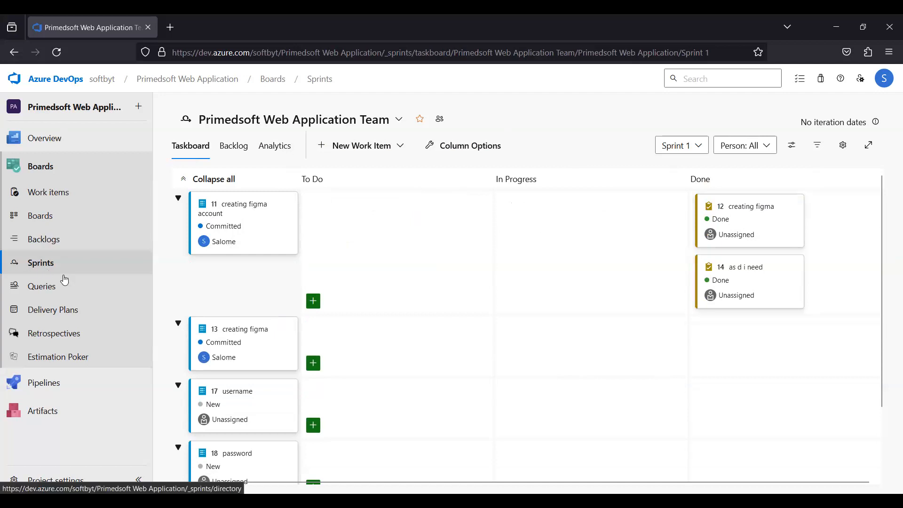
View the Sprint 2 taskboard, close the unsaved new backlog item form, and return to Sprint 1.
left_click(696, 148)
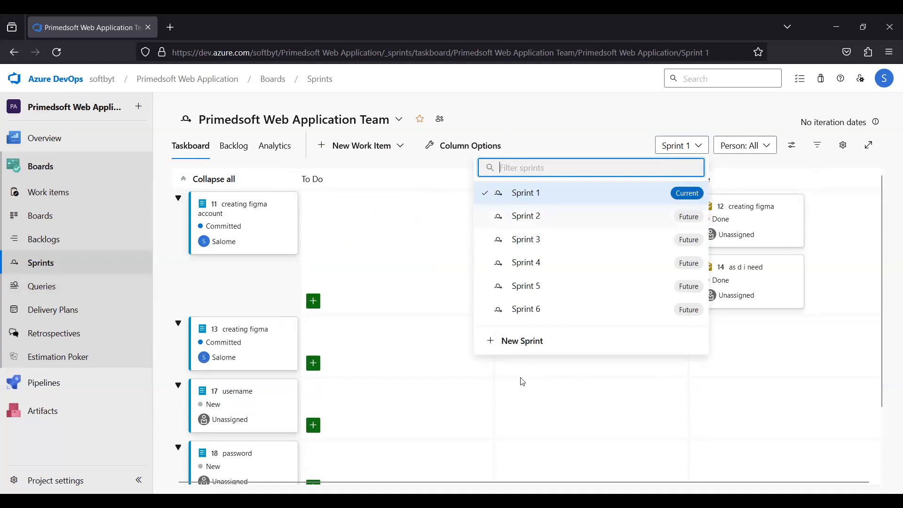
left_click(519, 356)
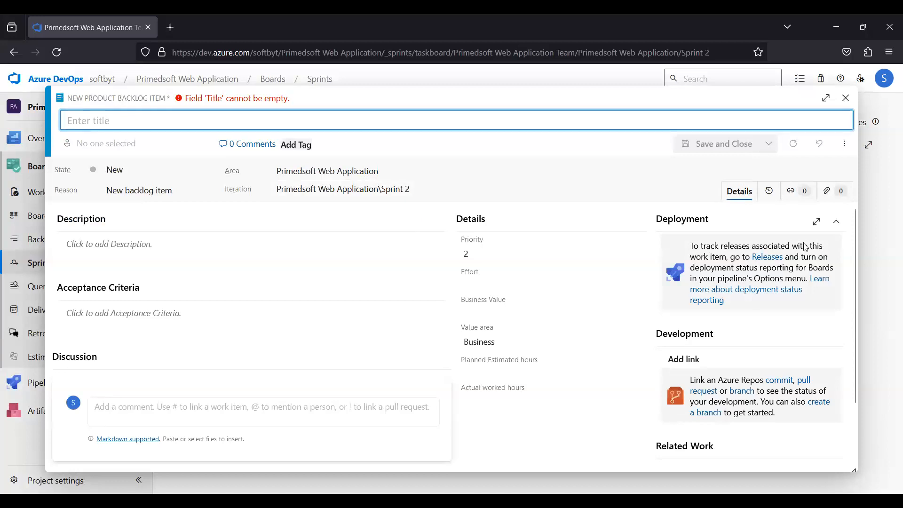
left_click(846, 98)
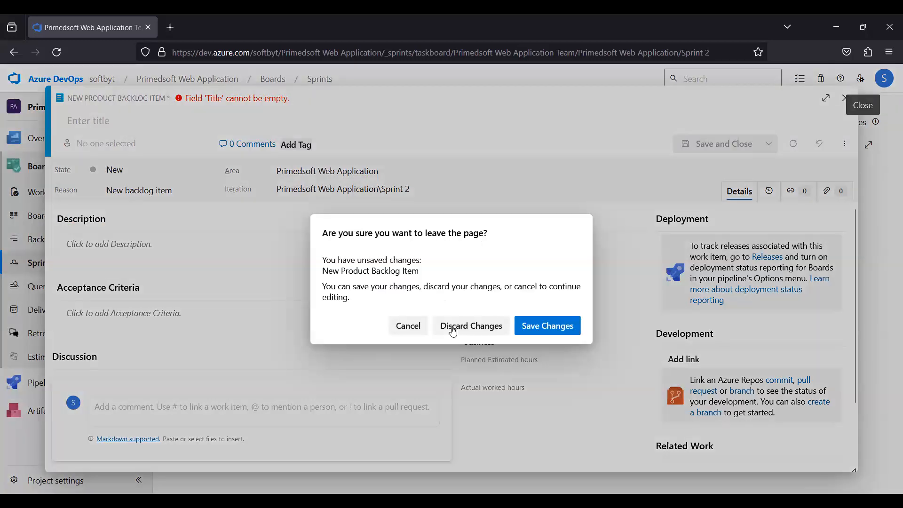
left_click(451, 328)
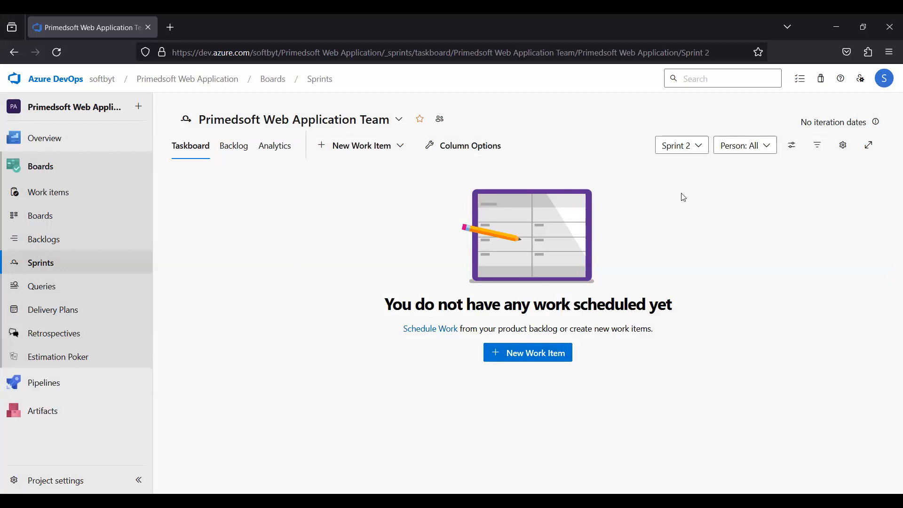
left_click(692, 149)
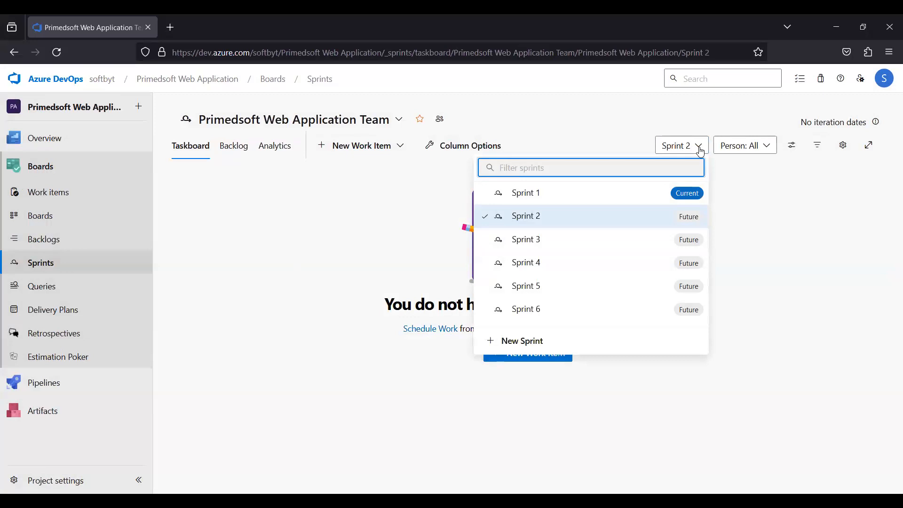
left_click(526, 193)
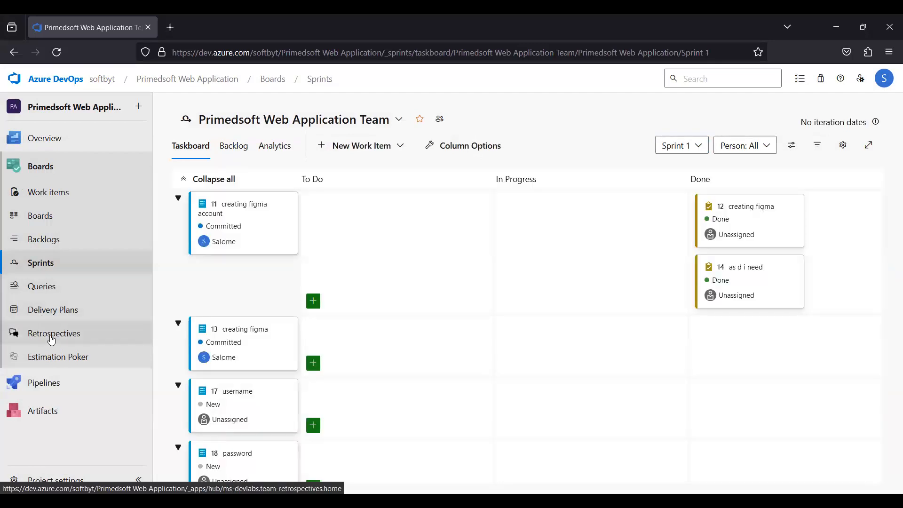
Open Retrospectives and review the Sprint 1 Retro board and its list of retrospectives.
left_click(48, 339)
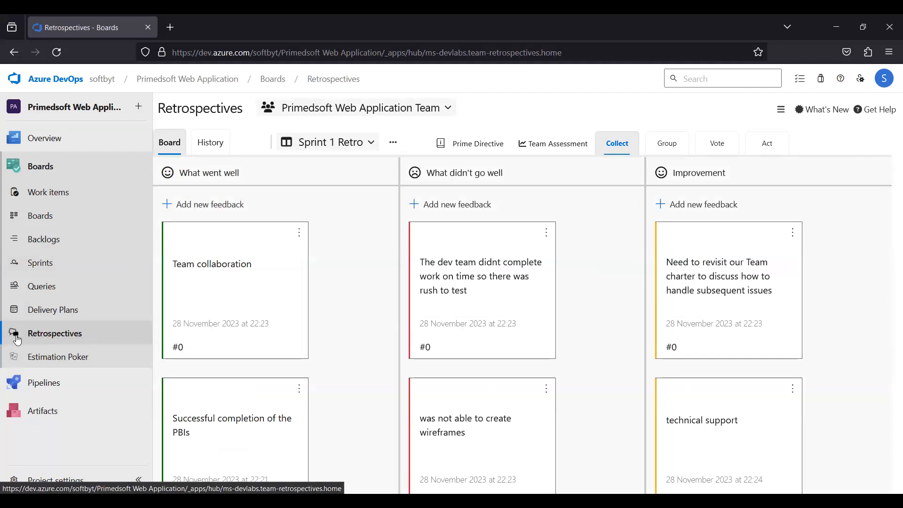
left_click(369, 144)
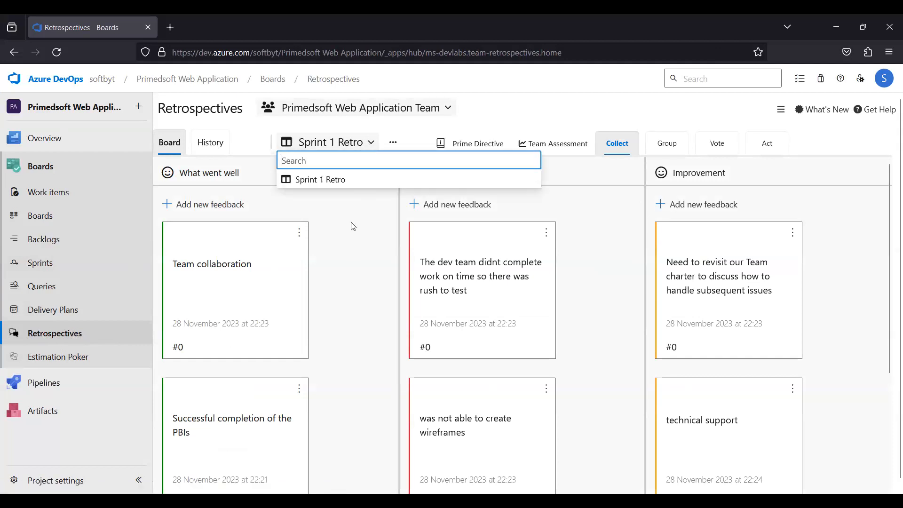
left_click(474, 108)
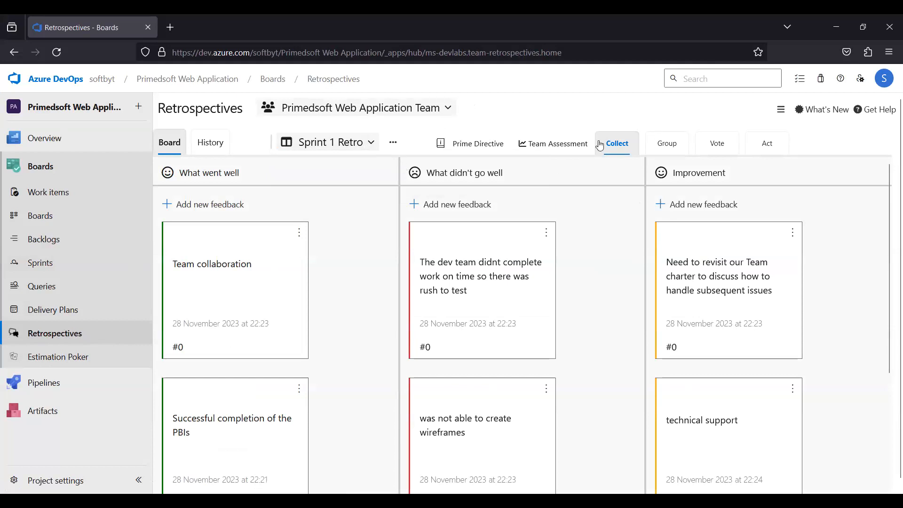
scroll(574, 316, "down", 3)
scroll(704, 188, "up", 3)
Review the What's New notice, the general options menu, and the retrospective's actions menu.
left_click(795, 111)
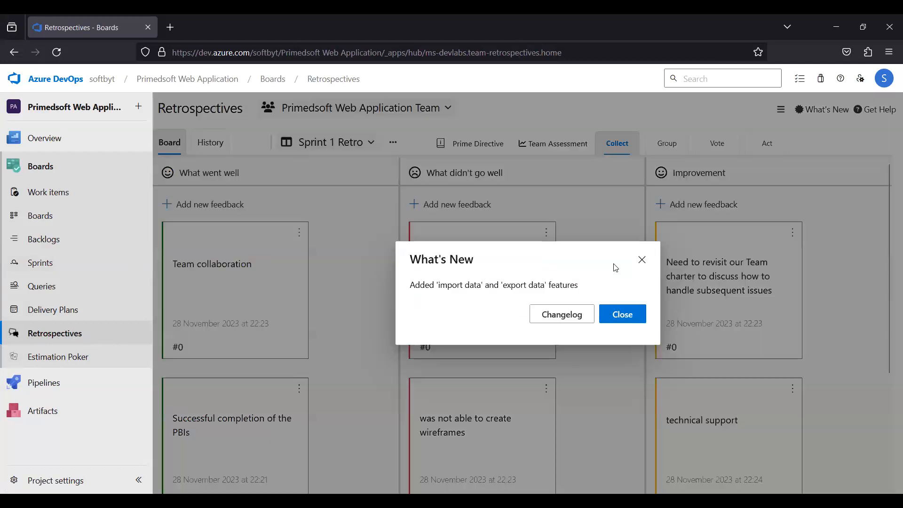
left_click(624, 318)
left_click(780, 108)
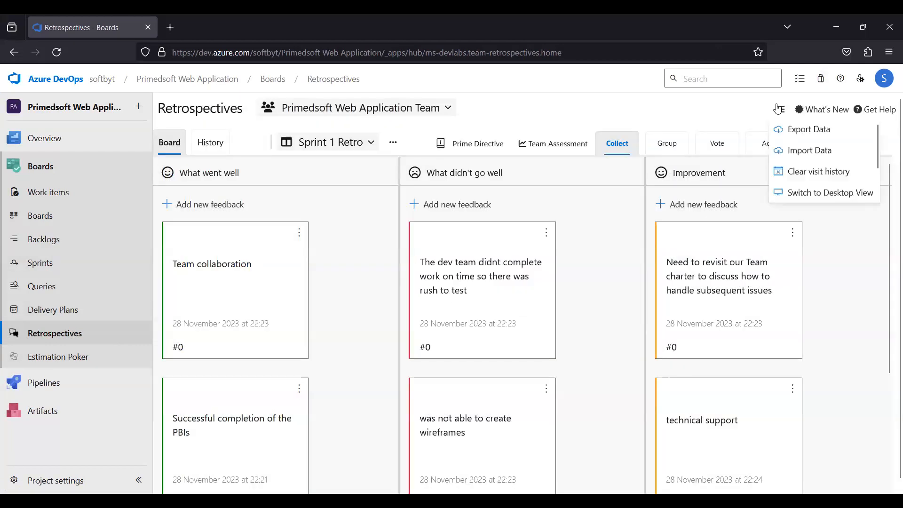
left_click(760, 115)
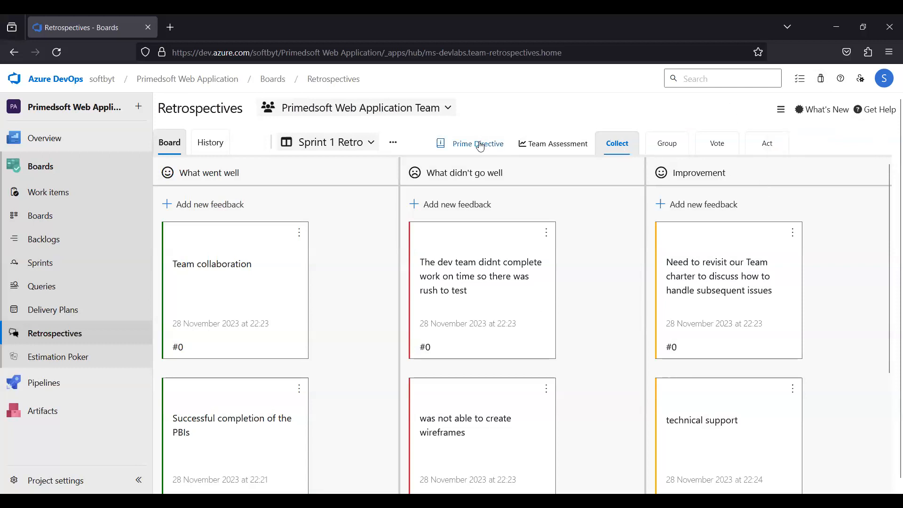
left_click(394, 143)
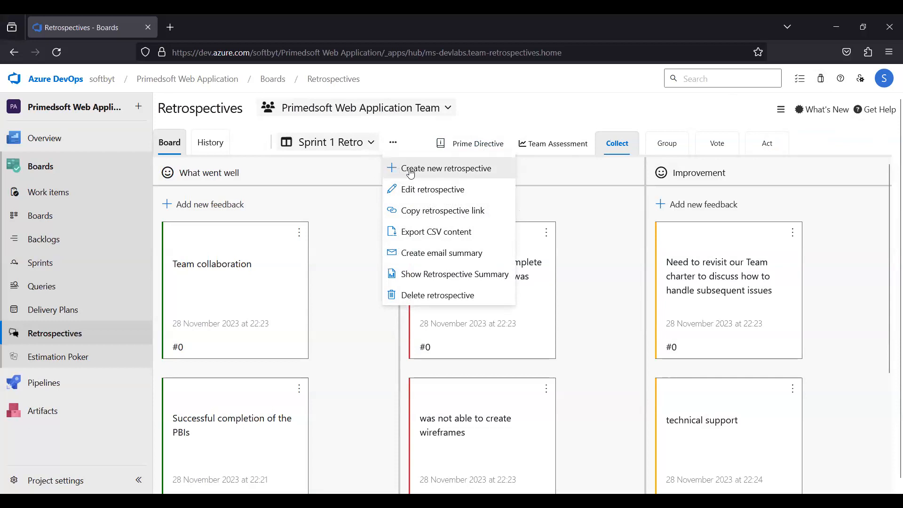
Try creating a new retrospective with max votes of 5 and extra columns, closing the form without saving.
left_click(494, 178)
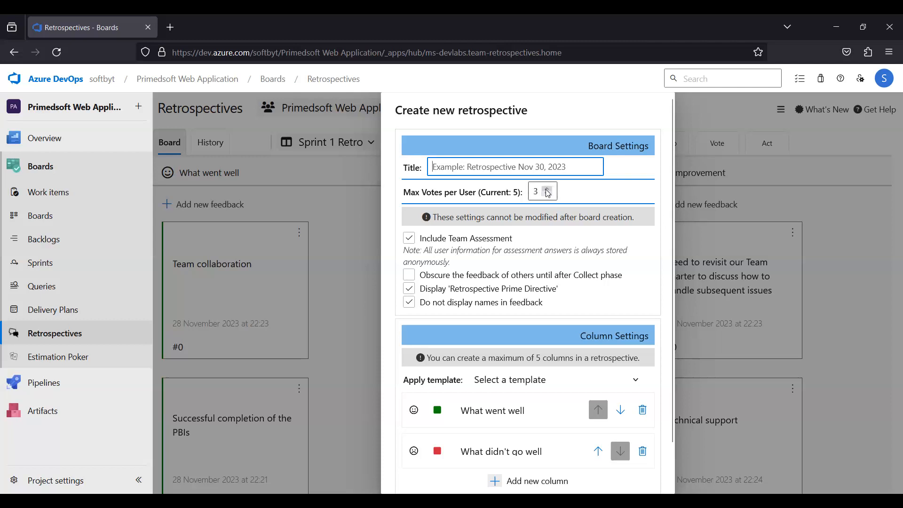
left_click(548, 190)
left_click(548, 190)
left_click(547, 190)
left_click(547, 187)
left_click(547, 195)
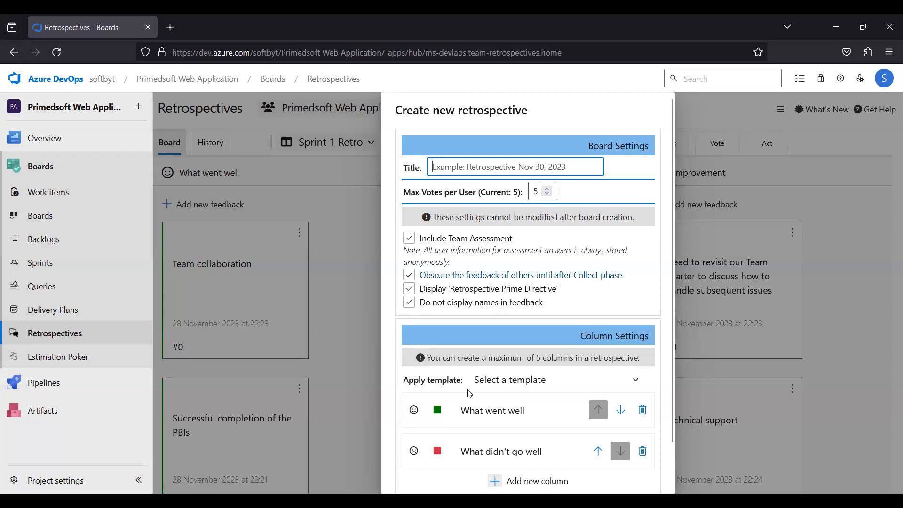
scroll(470, 395, "down", 1)
scroll(449, 400, "down", 1)
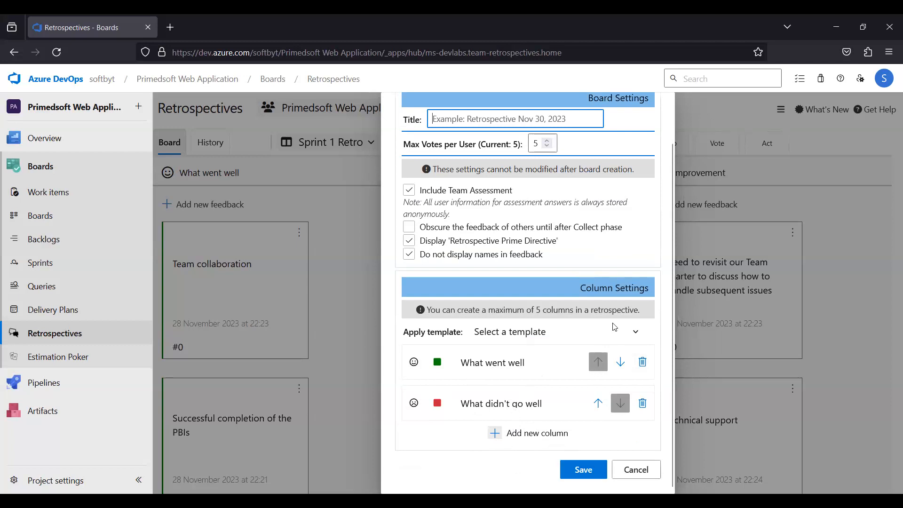
left_click(496, 438)
left_click(495, 437)
left_click(495, 432)
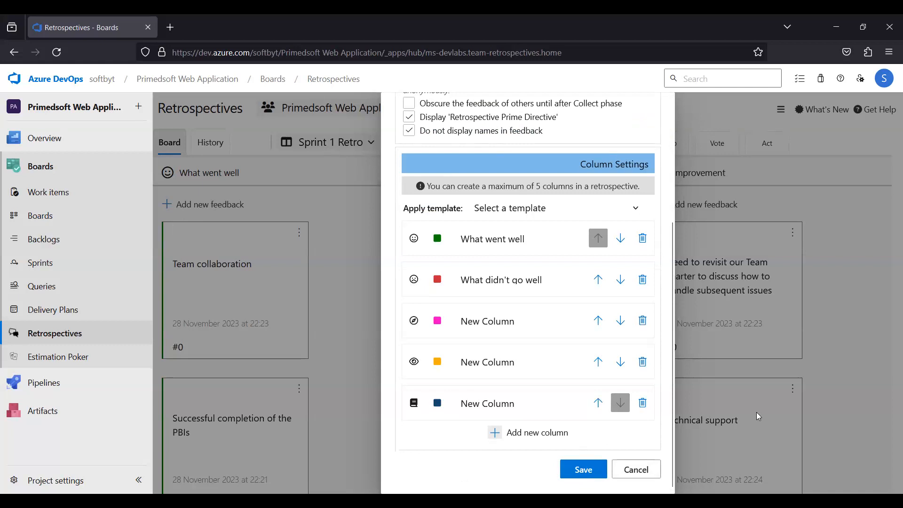
left_click(616, 469)
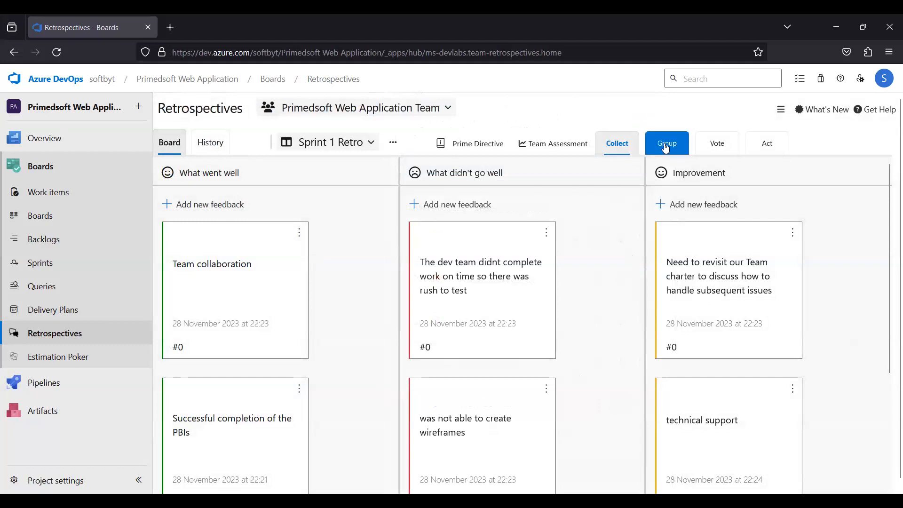
Switch the Sprint 1 Retro board to the Vote phase and remove the vote on 'Team collaboration'.
left_click(712, 146)
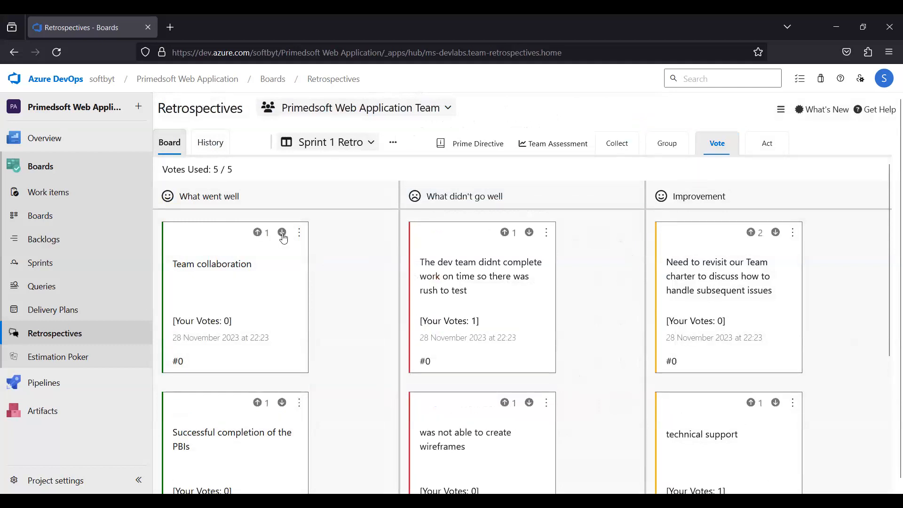
left_click(260, 236)
left_click(257, 232)
left_click(281, 233)
left_click(282, 233)
Check the Act, Collect and Group phases and scroll through the retro feedback cards.
left_click(772, 147)
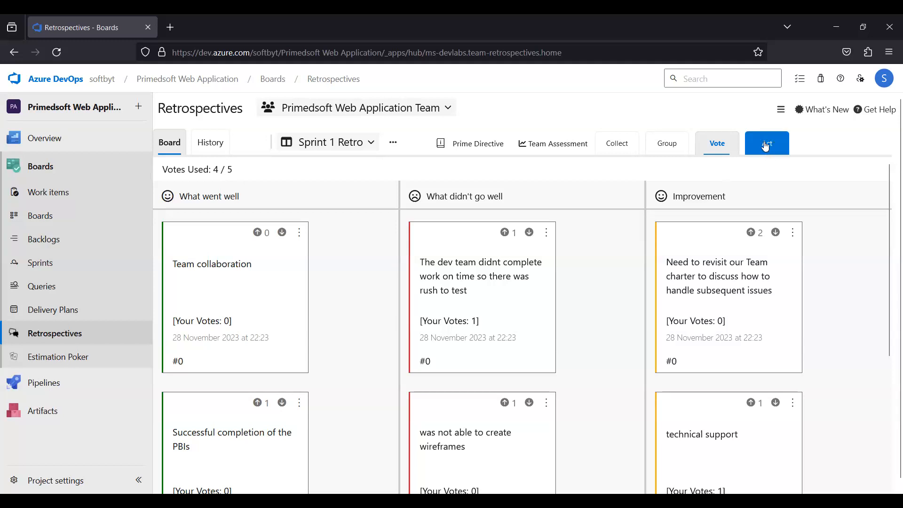
left_click(619, 145)
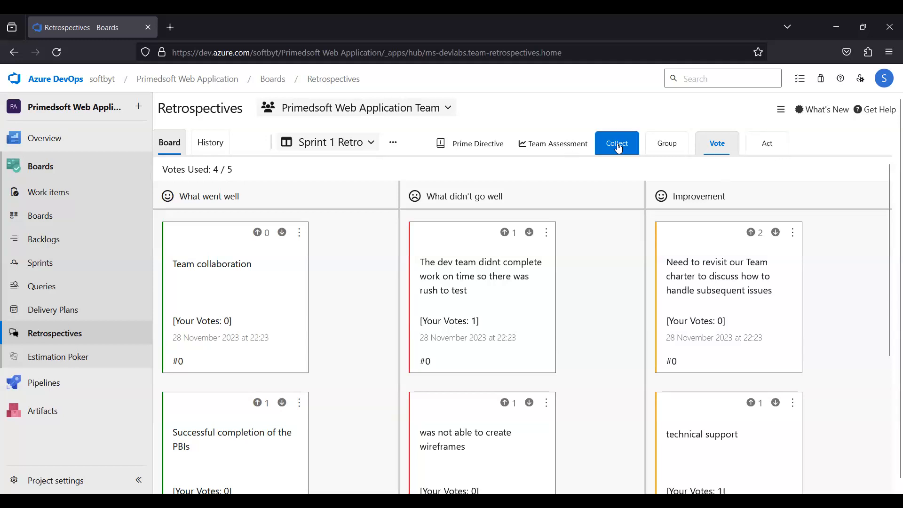
left_click(667, 145)
scroll(227, 197, "down", 5)
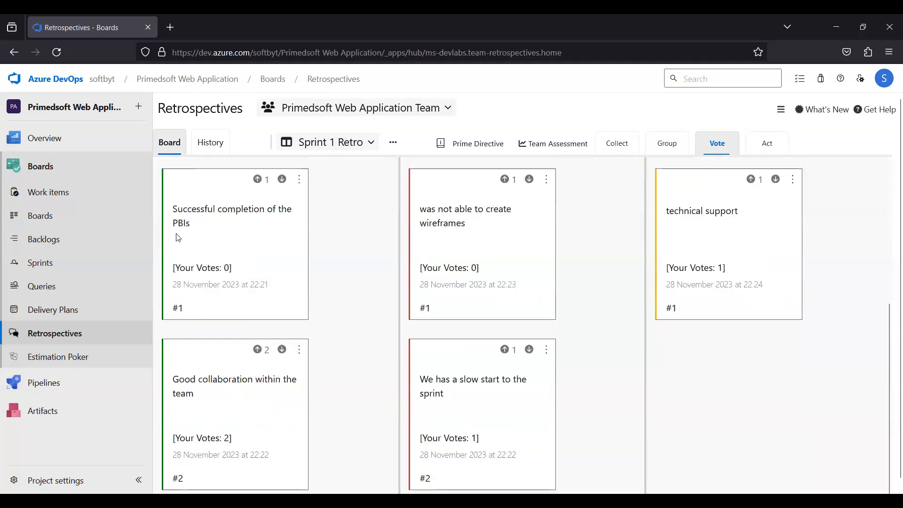
scroll(282, 220, "up", 5)
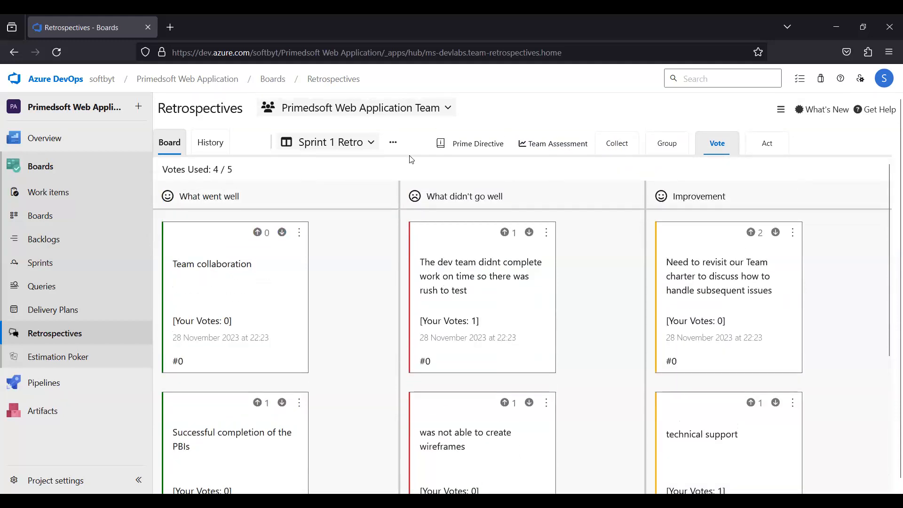
Open Estimation Poker and review the Create New Game form's mode, work items, team and card options without creating a game.
left_click(394, 144)
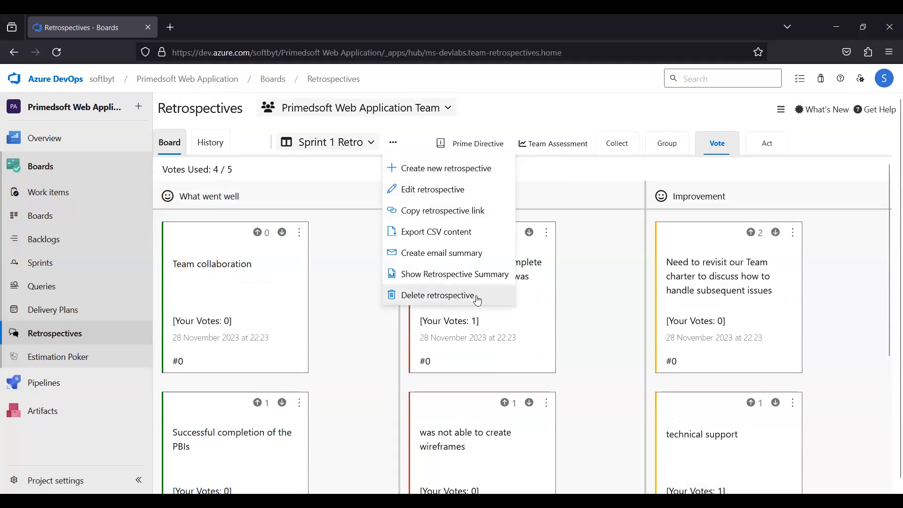
left_click(65, 365)
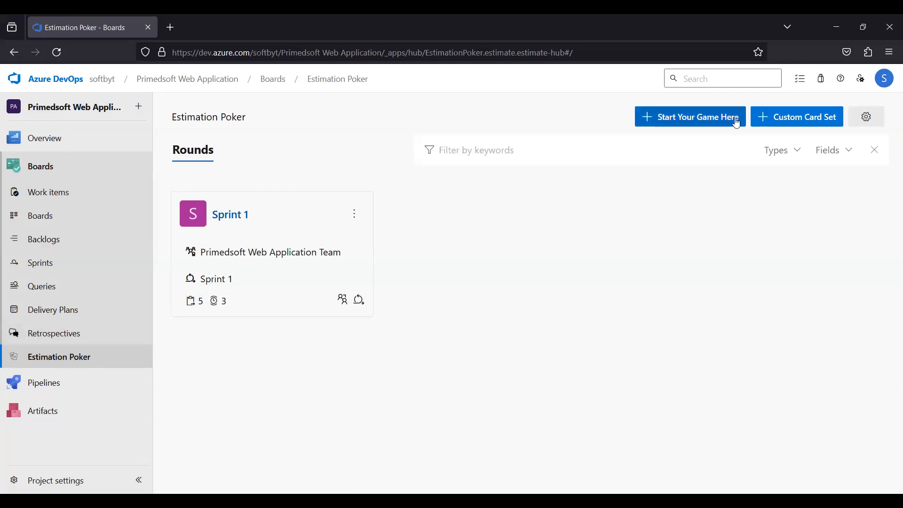
left_click(659, 117)
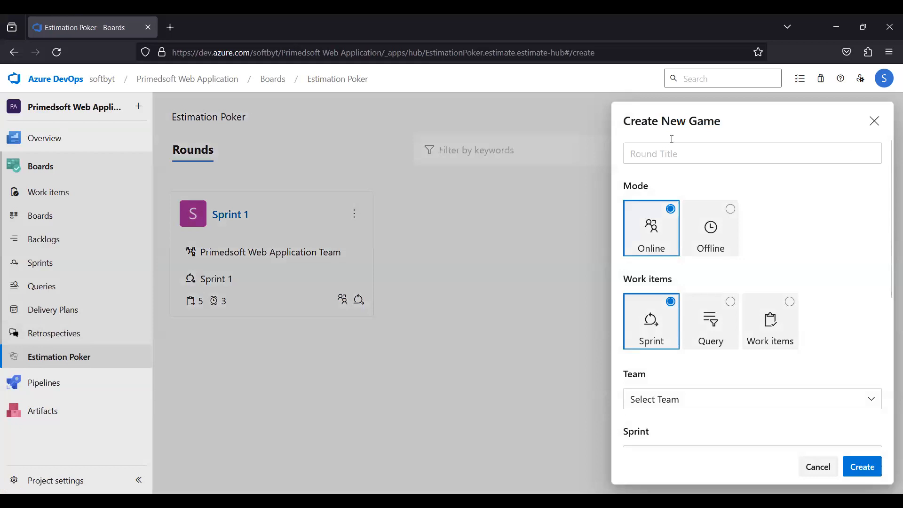
left_click(624, 159)
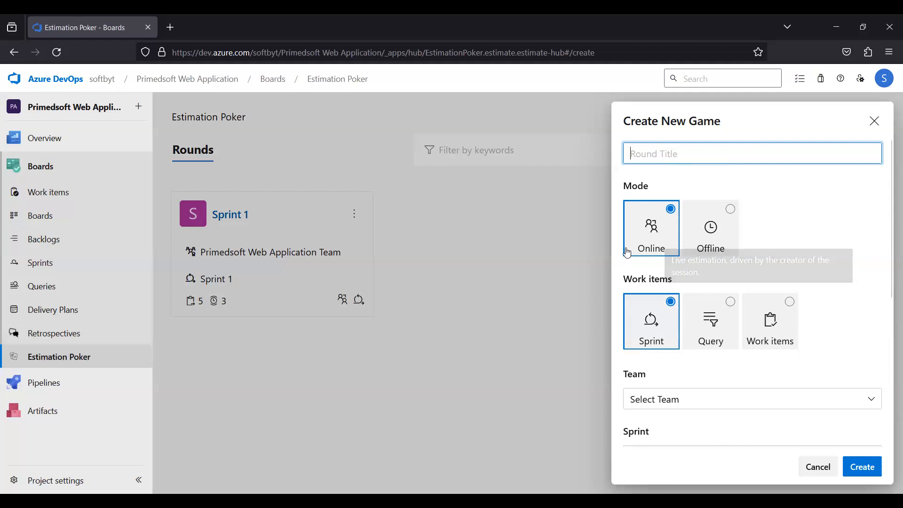
scroll(630, 252, "down", 2)
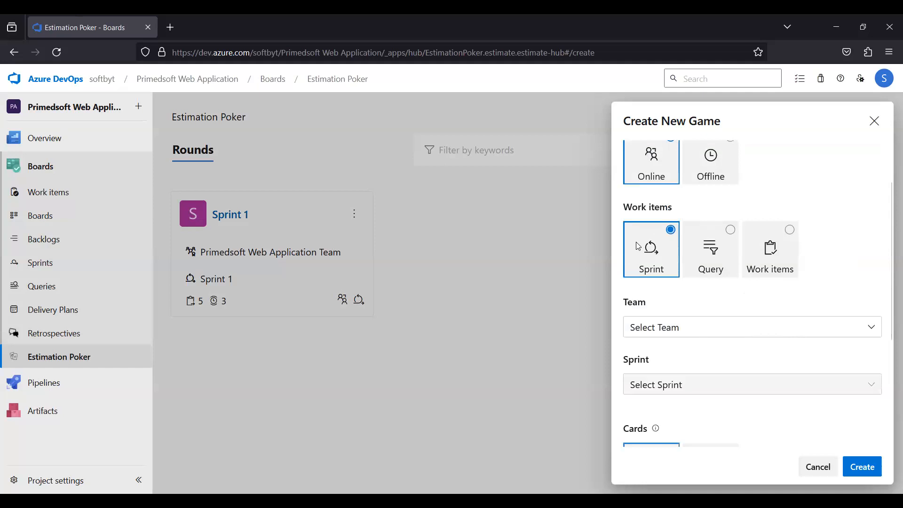
scroll(638, 246, "up", 2)
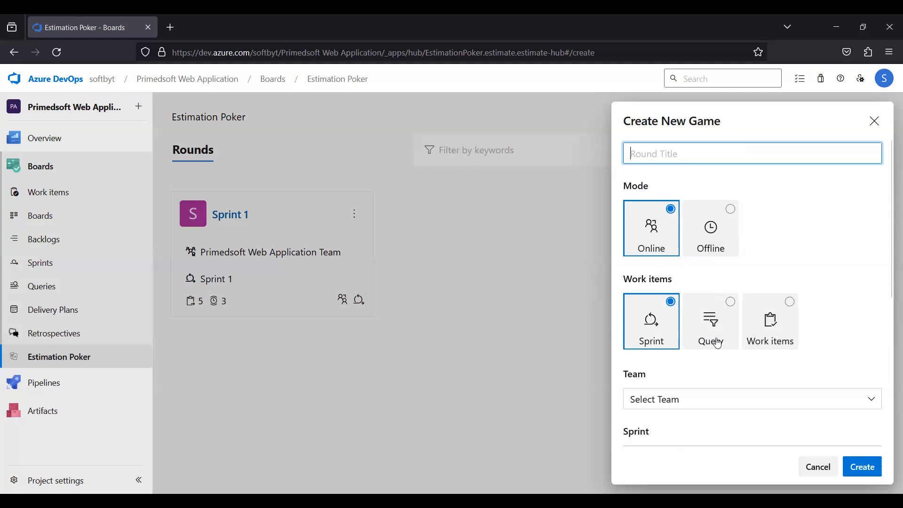
left_click(668, 400)
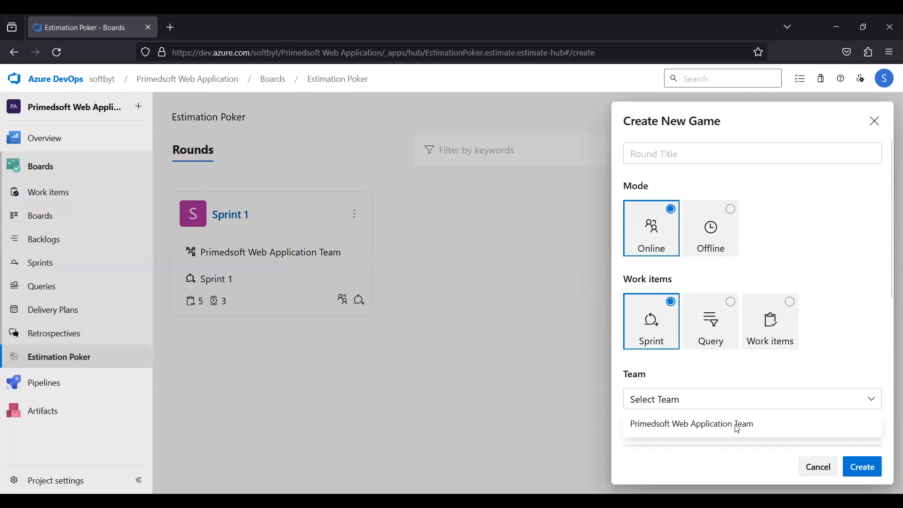
left_click(862, 401)
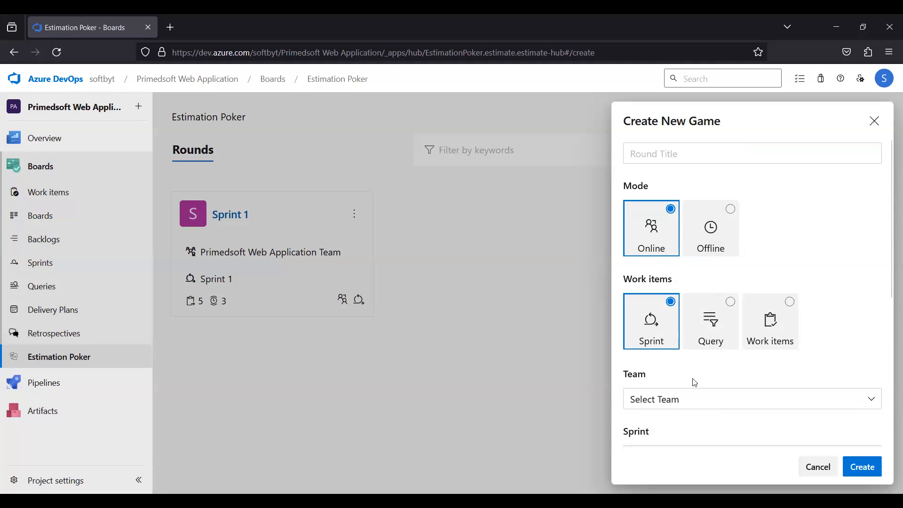
scroll(695, 382, "down", 5)
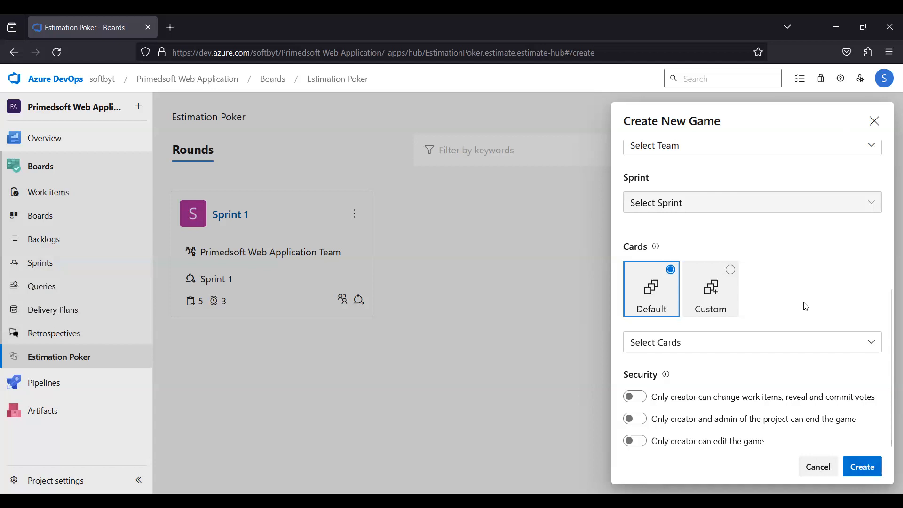
left_click(837, 470)
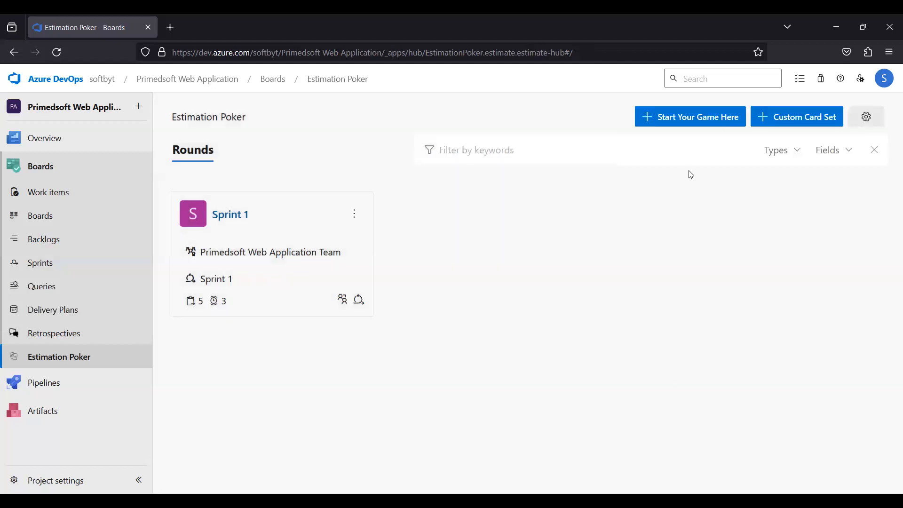
Navigate back through Estimation Poker and Retrospectives to open the Work items list.
left_click(669, 117)
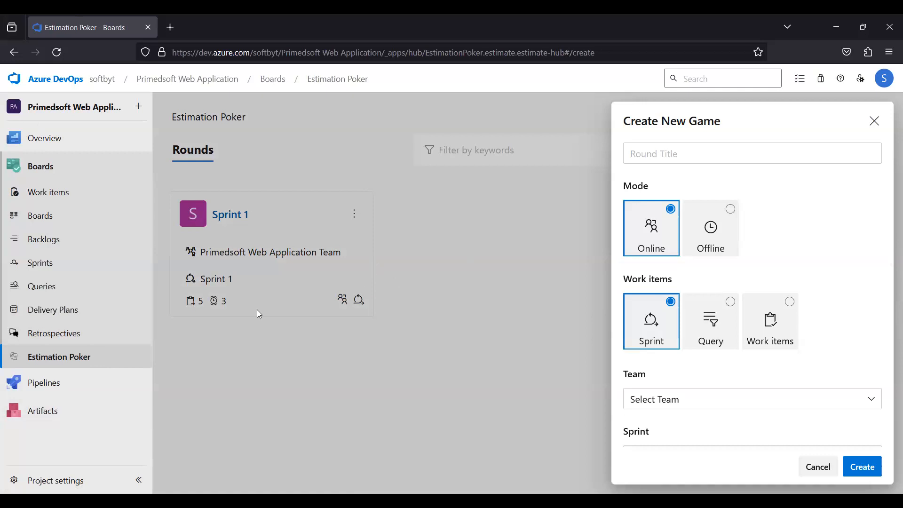
left_click(60, 355)
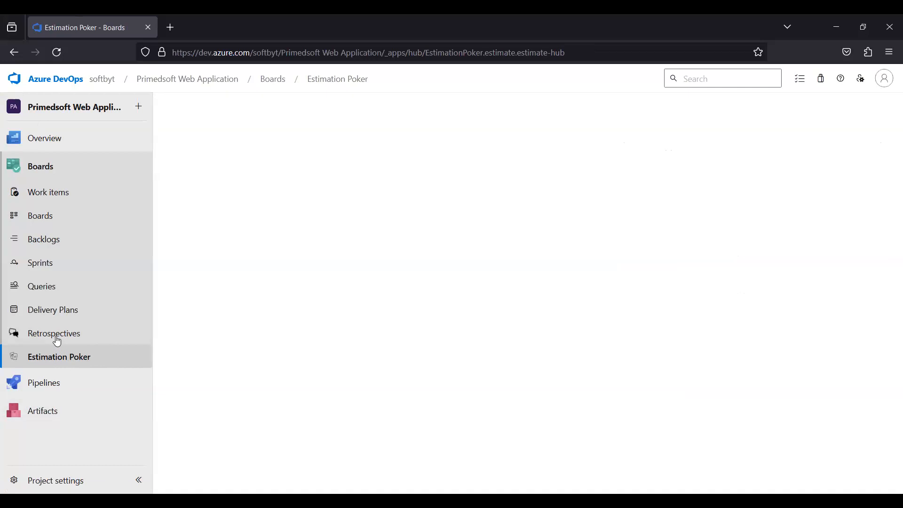
left_click(56, 340)
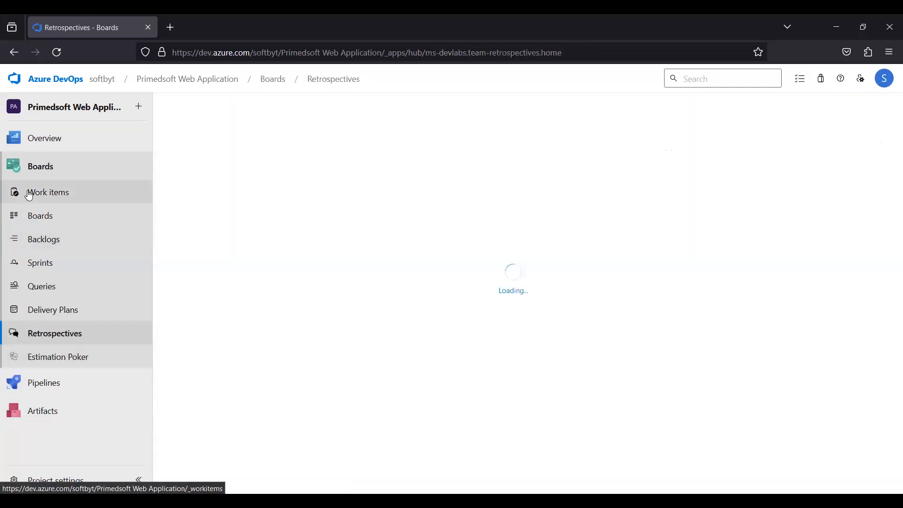
left_click(29, 195)
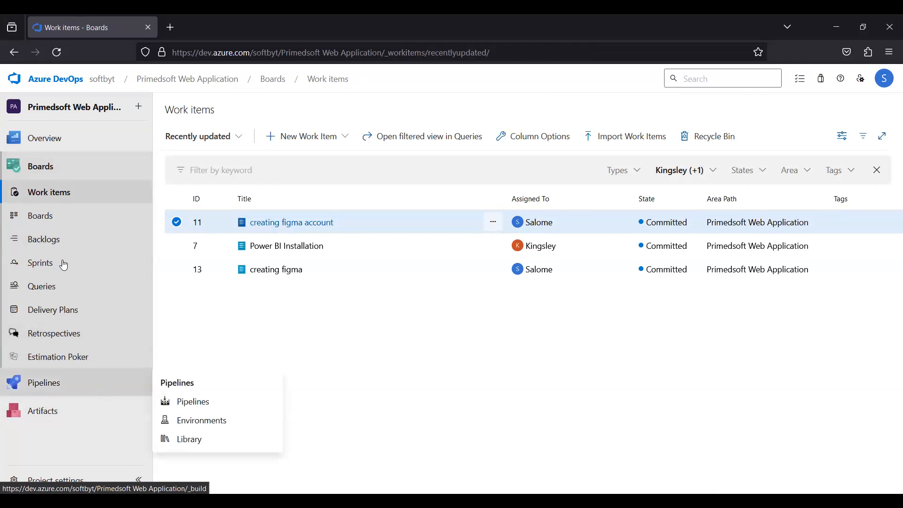
Open the project Wiki, browse its page list, and open the comment box on the About The project page.
mouse_move(66, 141)
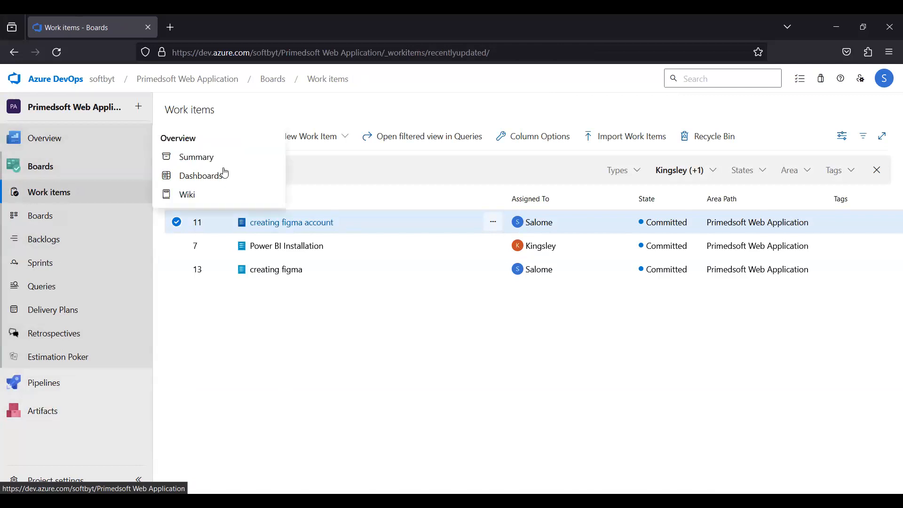
left_click(186, 197)
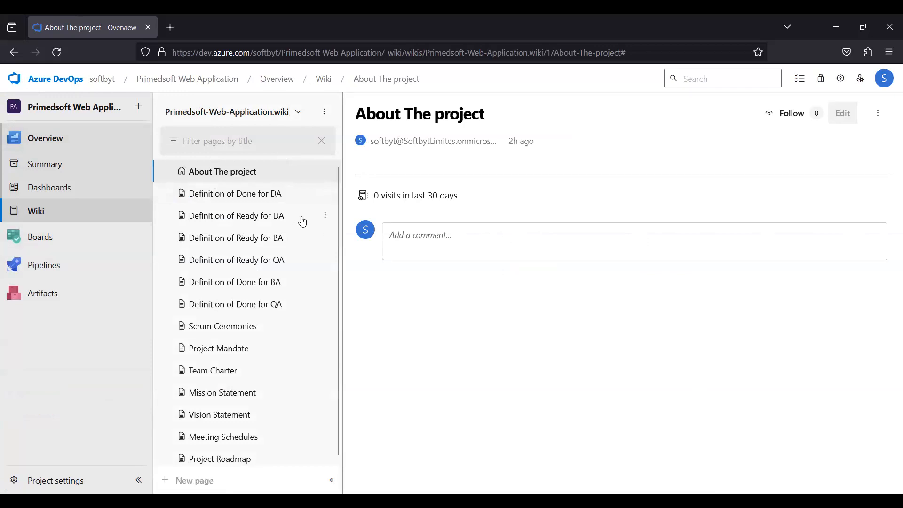
scroll(303, 222, "down", 1)
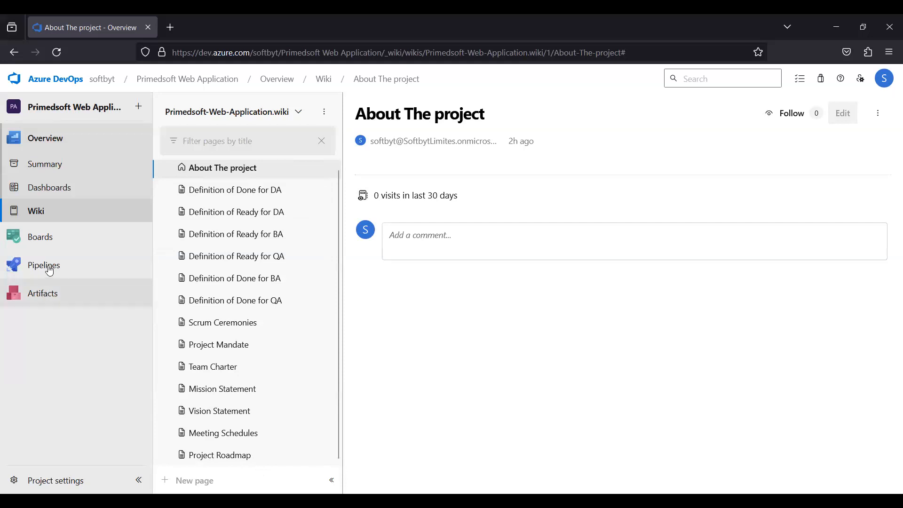
mouse_move(52, 272)
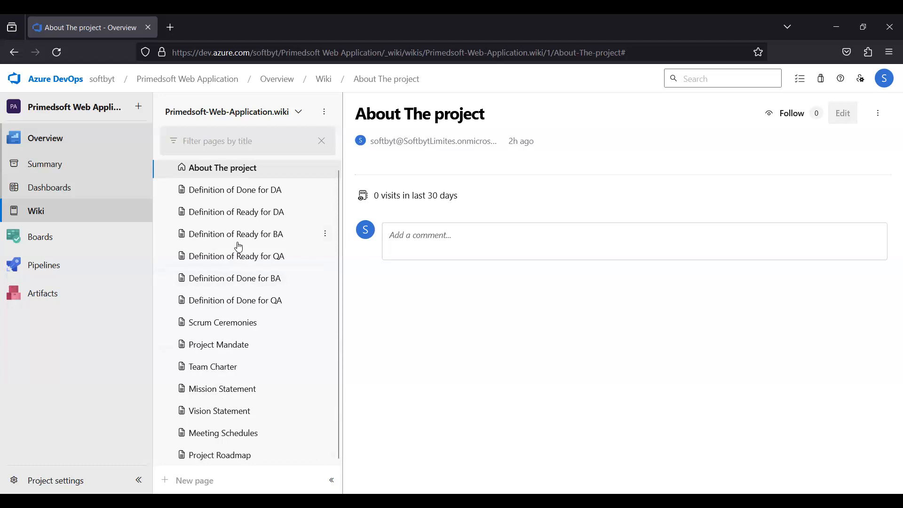
scroll(239, 247, "up", 1)
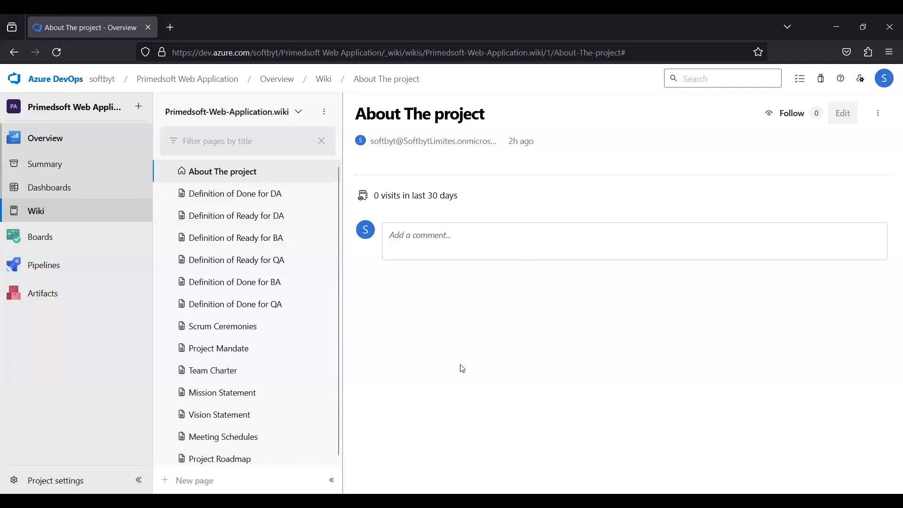
left_click(406, 248)
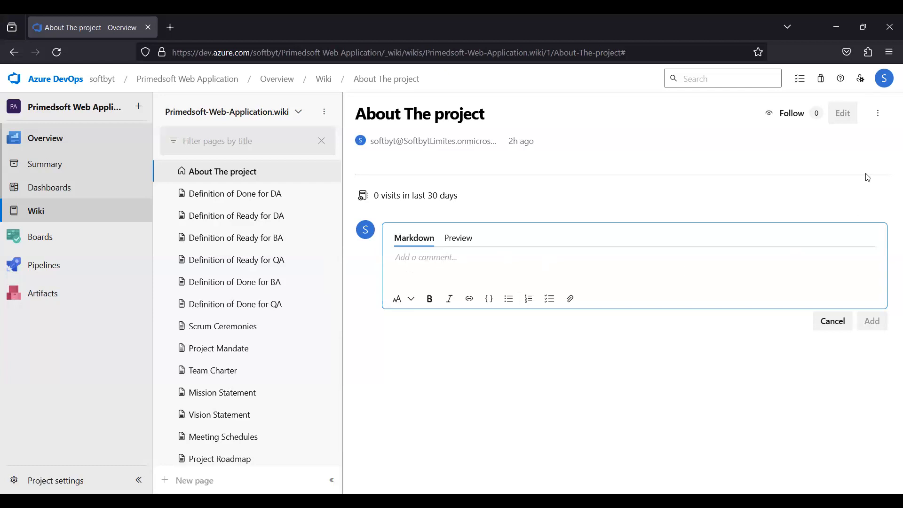
scroll(188, 254, "down", 1)
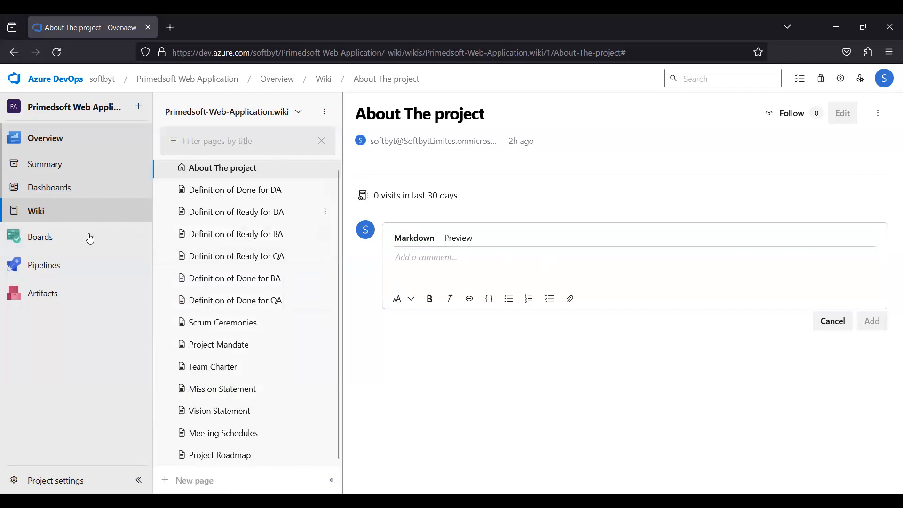
Open the team's Overview dashboard and highlight its empty-dashboard message.
mouse_move(88, 236)
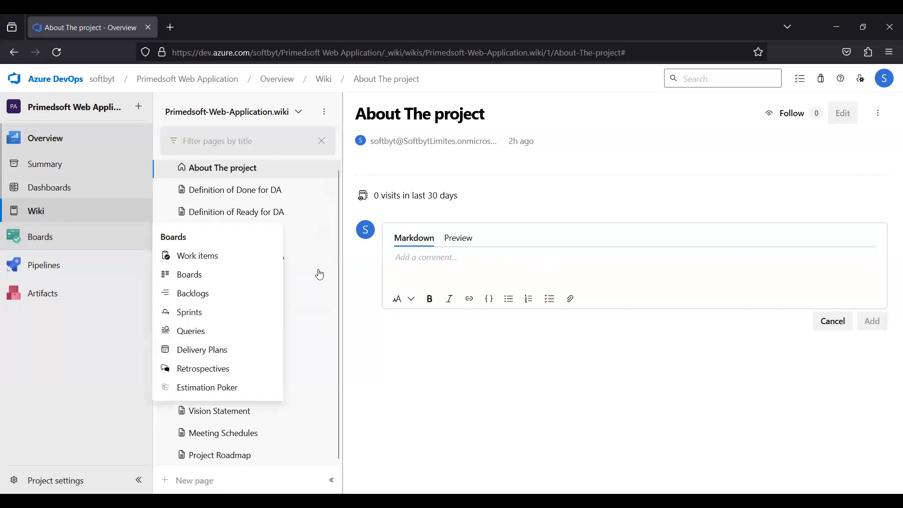
left_click(83, 191)
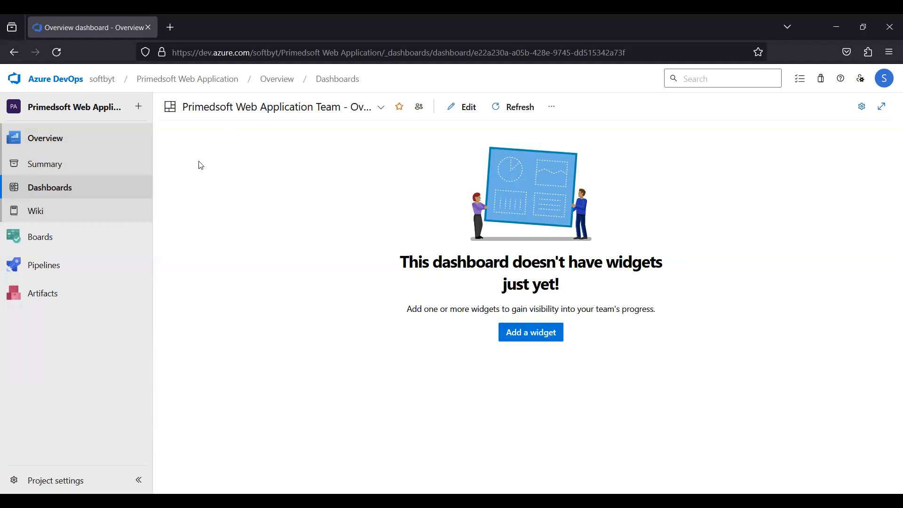
left_click_drag(208, 340, 198, 157)
left_click_drag(189, 182, 720, 272)
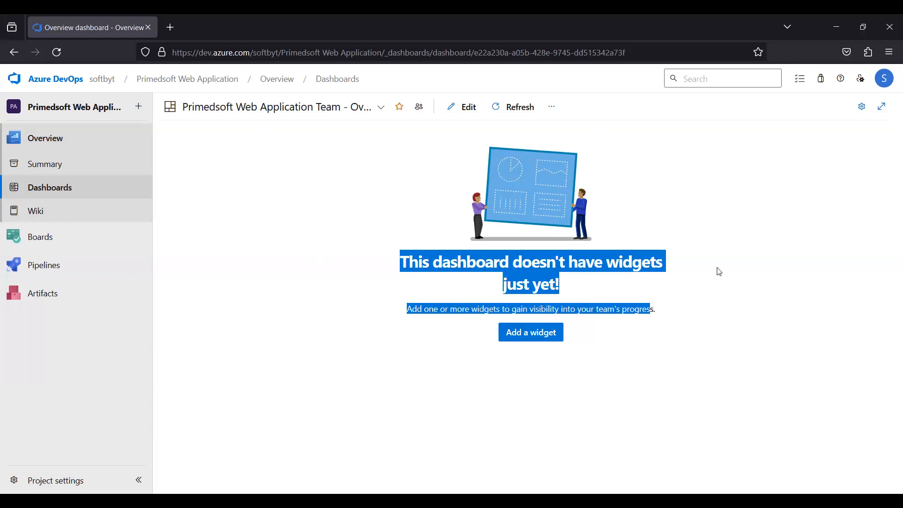
left_click(184, 214)
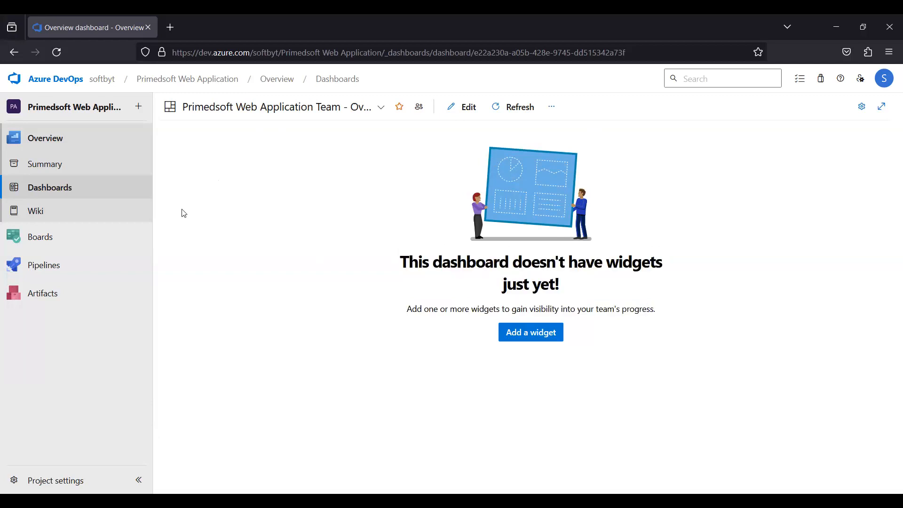
Browse the dashboards directory and the project Summary page.
left_click(55, 193)
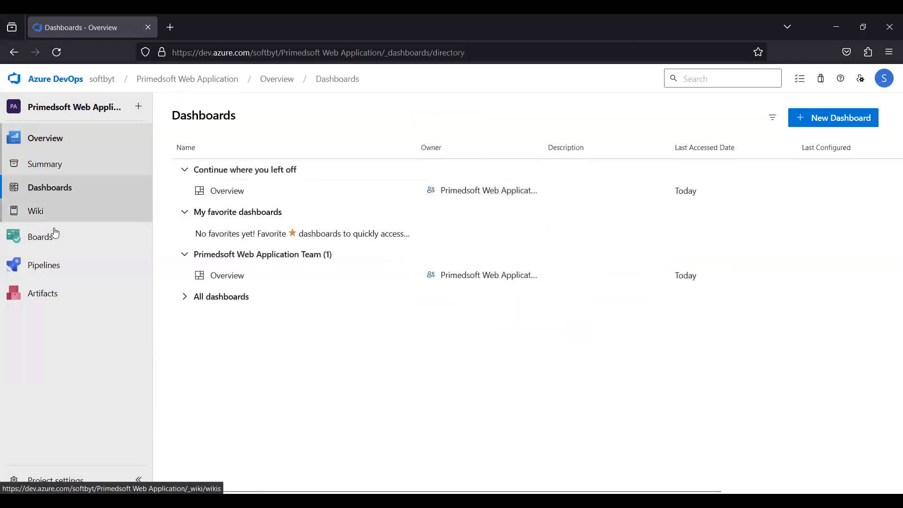
left_click(56, 194)
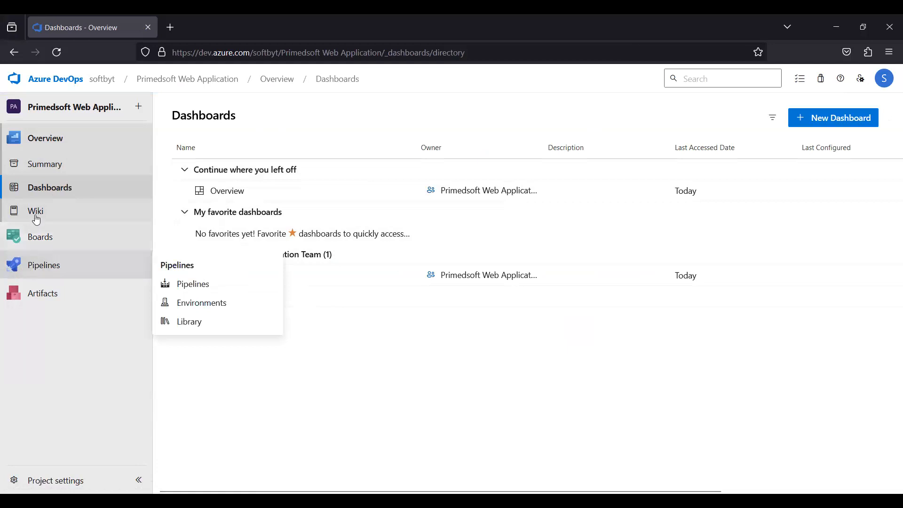
left_click(46, 164)
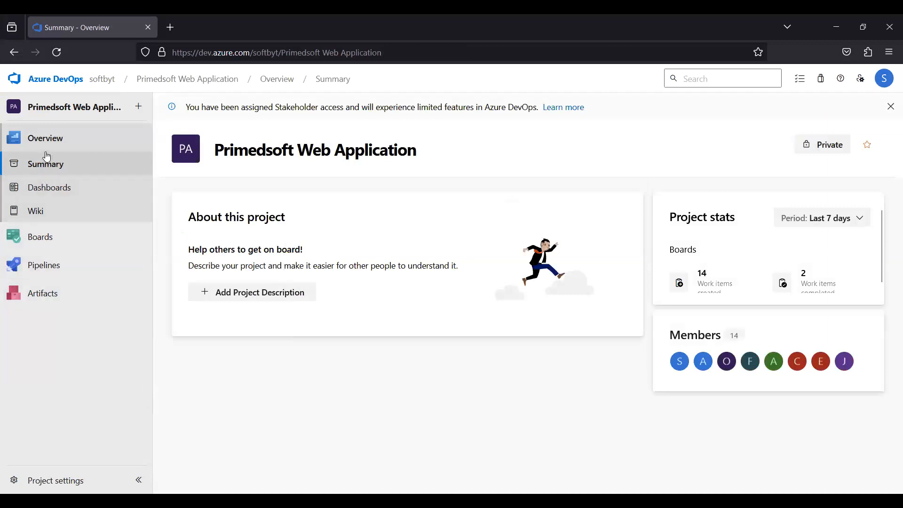
Open the project Wiki on its About The project page.
left_click(29, 211)
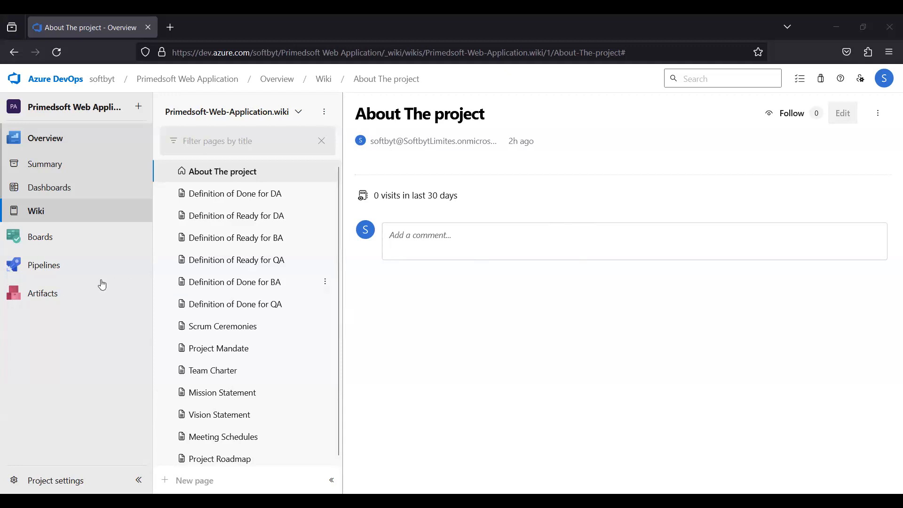
mouse_move(29, 265)
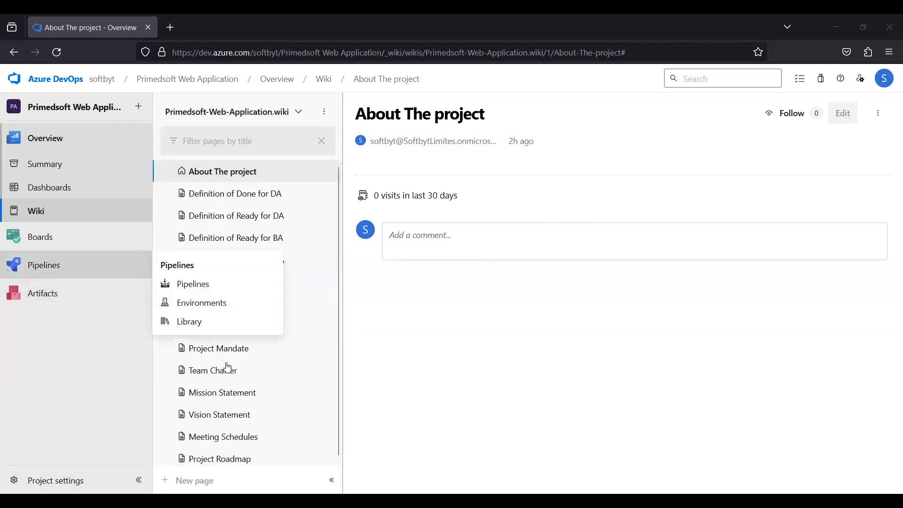
scroll(198, 322, "down", 1)
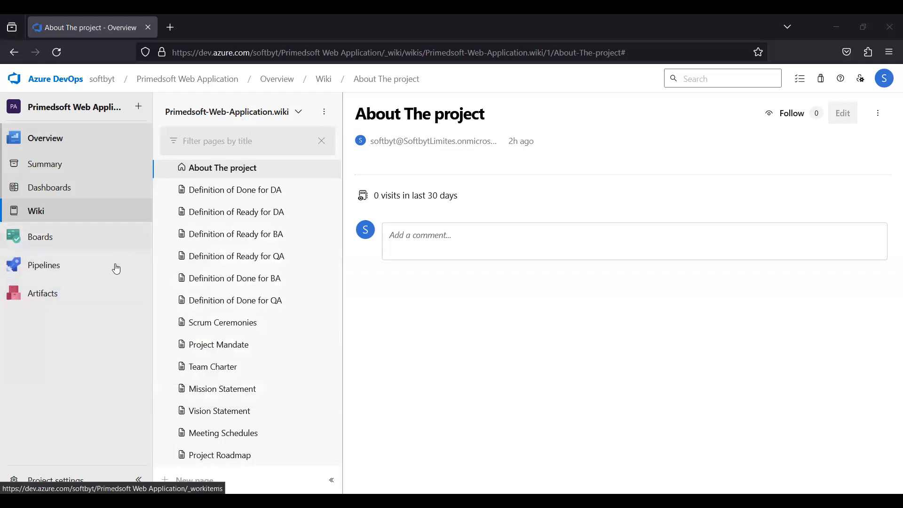
mouse_move(80, 269)
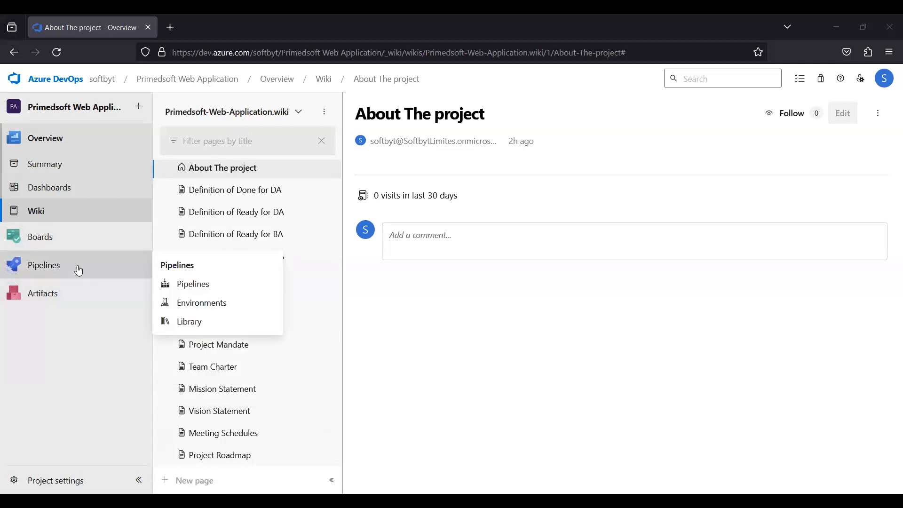
mouse_move(60, 240)
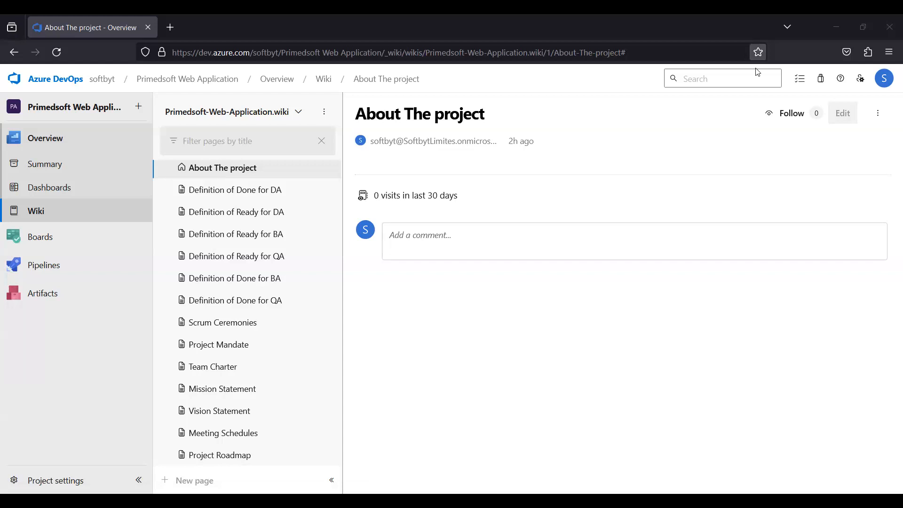
Bookmark the About The project wiki page in the Bookmarks Toolbar.
key("ctrl+d")
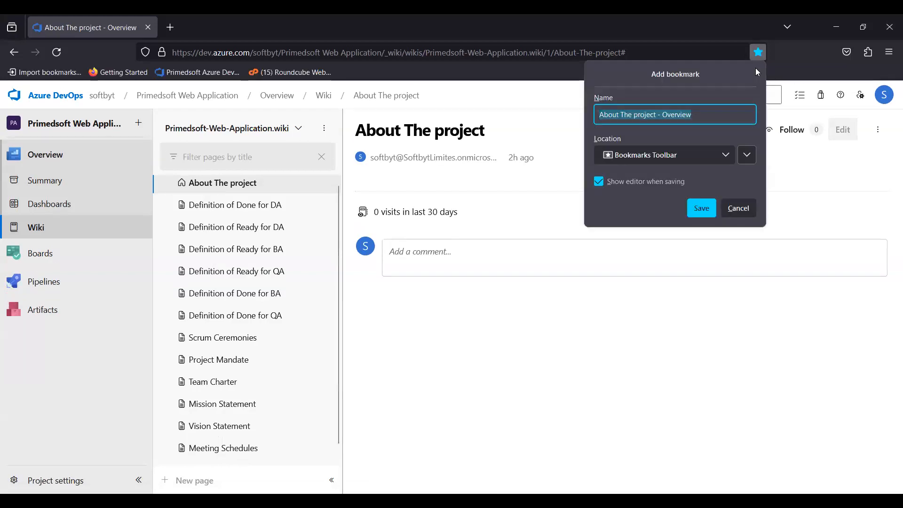
key("Return")
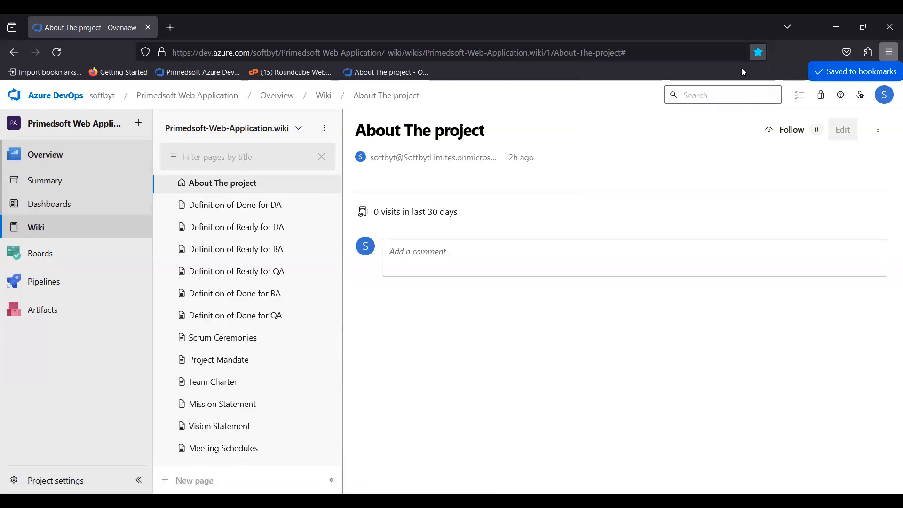
Remove the bookmark for the About The project wiki page.
key("ctrl+d")
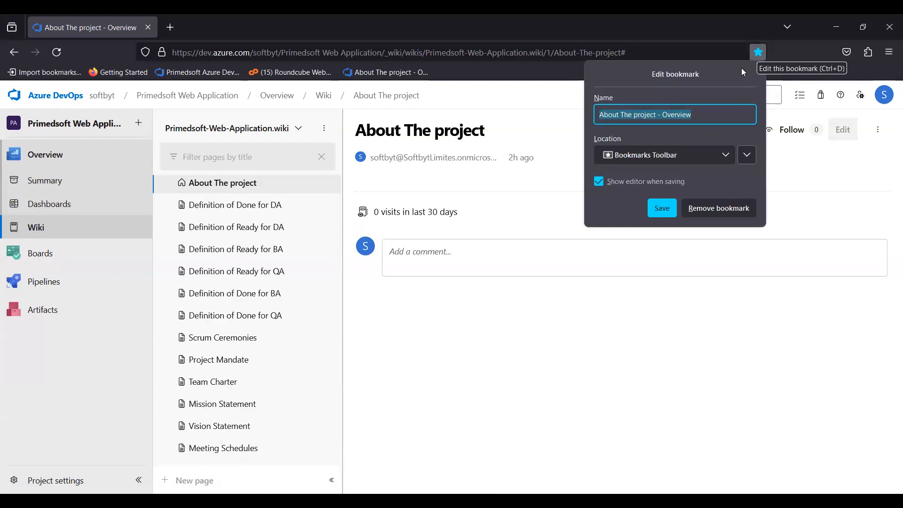
key("Escape")
key("ctrl+d")
key("Escape")
key("ctrl+d")
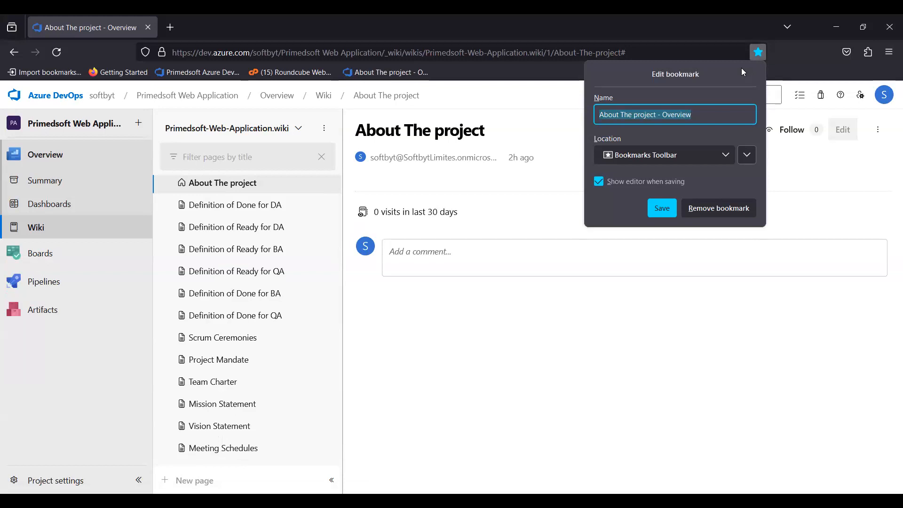
key("alt+r")
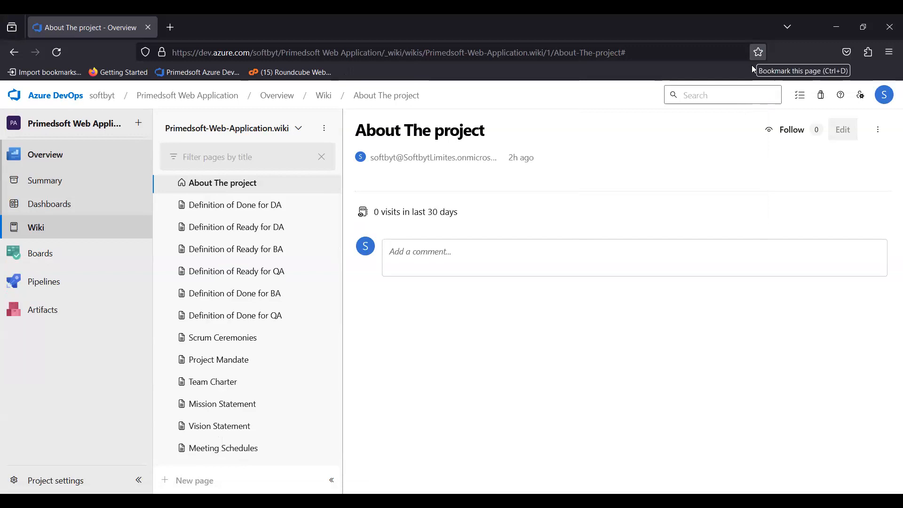
Bookmark the About The project wiki page in the Bookmarks Toolbar again.
left_click(753, 66)
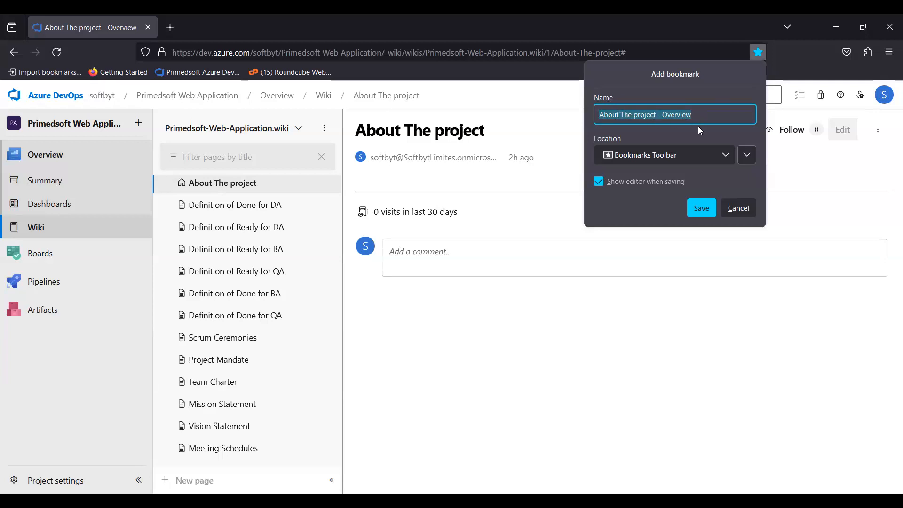
left_click(771, 67)
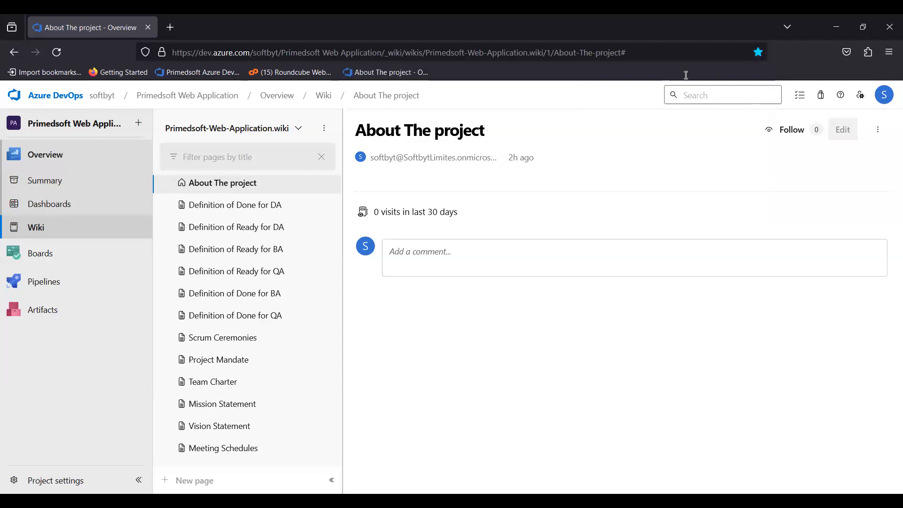